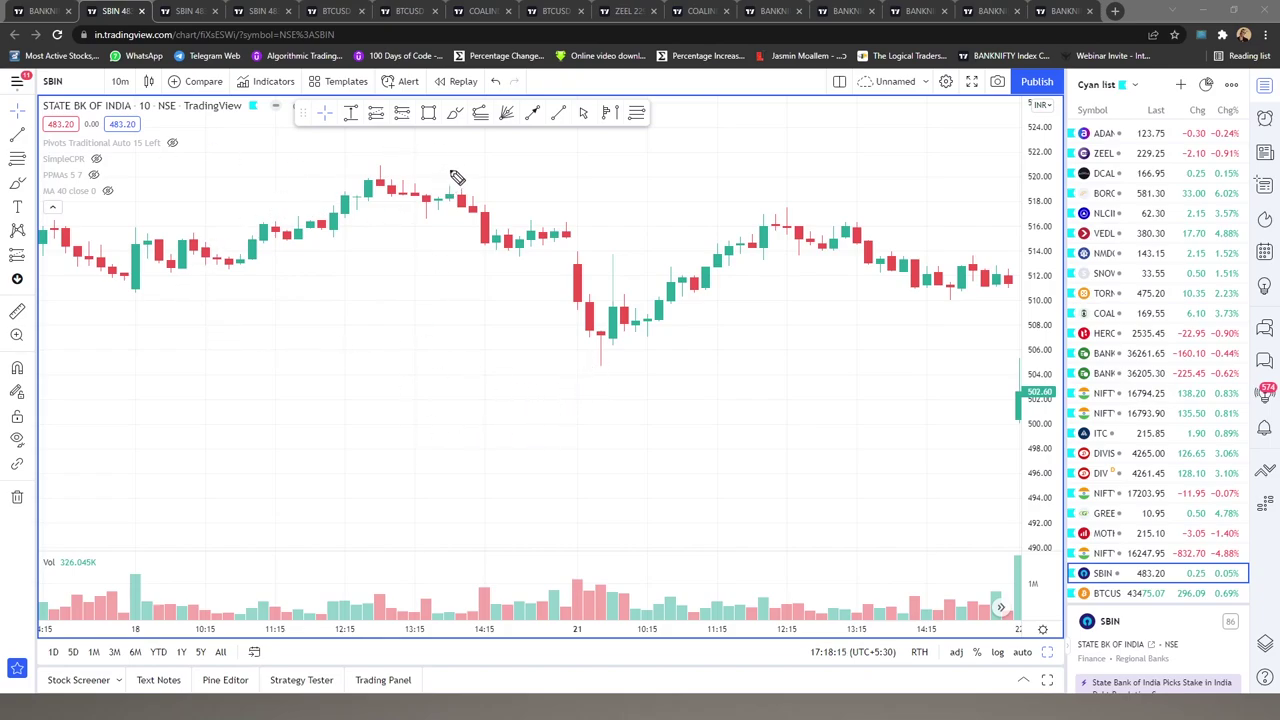
# Draw freehand arrows along the decline into the low of the 21st, outline and point at the hammer candle, and clear the marks
pyautogui.moveTo(431, 181); pyautogui.dragTo(550, 212)
pyautogui.moveTo(500, 168)
pyautogui.mouseDown()
pyautogui.moveTo(558, 204)
pyautogui.moveTo(597, 294)
pyautogui.moveTo(600, 282)
pyautogui.mouseUp()
pyautogui.moveTo(561, 376)
pyautogui.mouseDown()
pyautogui.moveTo(584, 353)
pyautogui.moveTo(583, 367)
pyautogui.moveTo(600, 323)
pyautogui.moveTo(622, 378)
pyautogui.mouseUp()
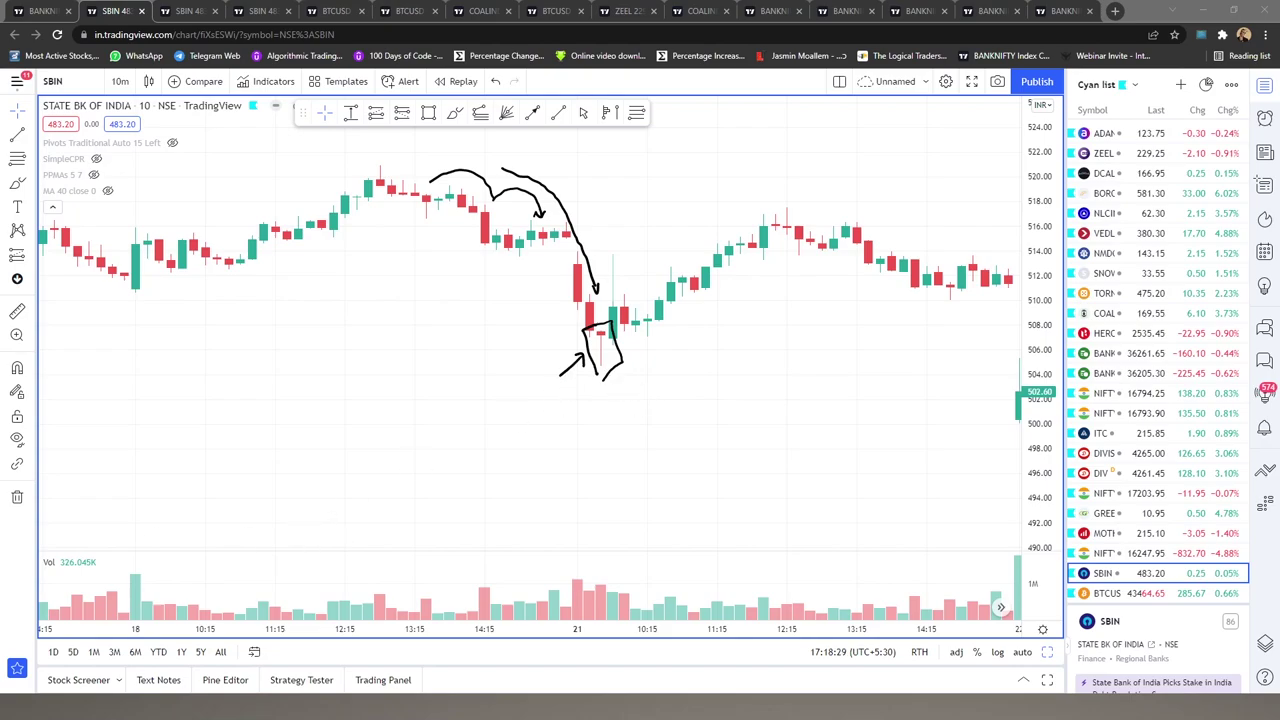
pyautogui.press('Escape')
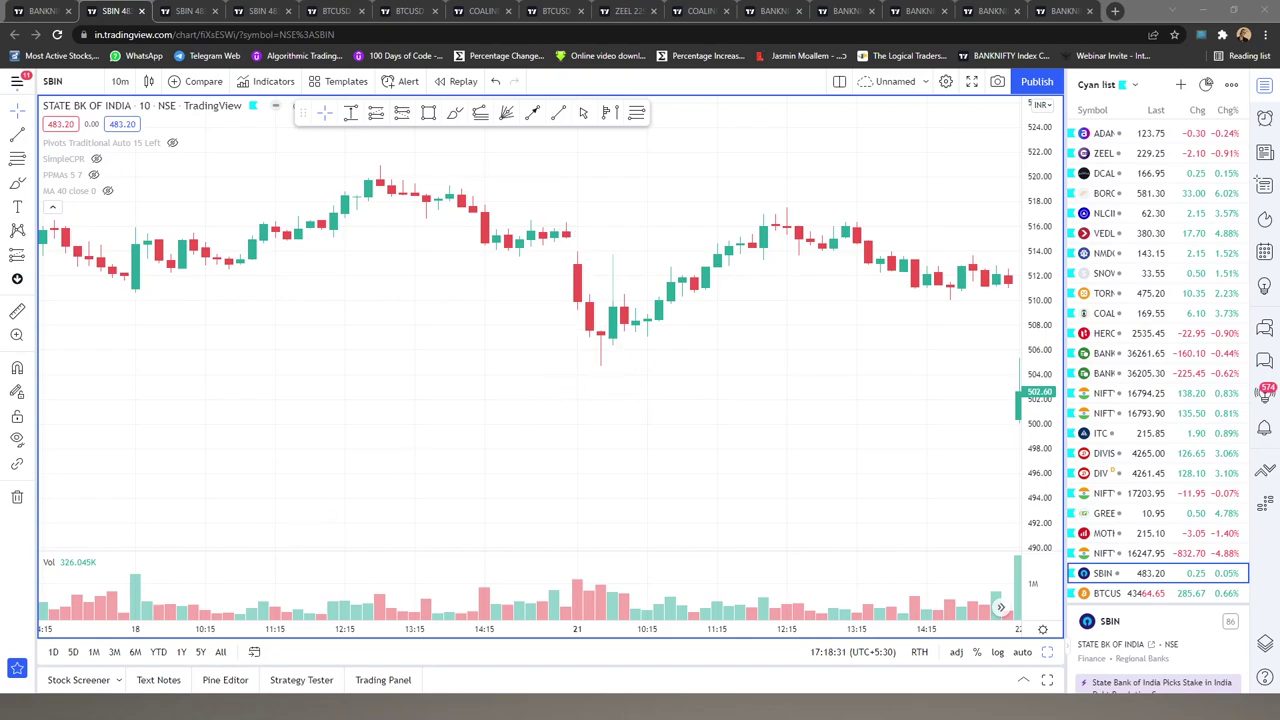
# Mark the candles following the hammer with freehand strokes and arrows, box a target zone near 514, and clear all marks
pyautogui.moveTo(590, 336)
pyautogui.mouseDown()
pyautogui.moveTo(640, 320)
pyautogui.moveTo(606, 326)
pyautogui.moveTo(620, 311)
pyautogui.mouseUp()
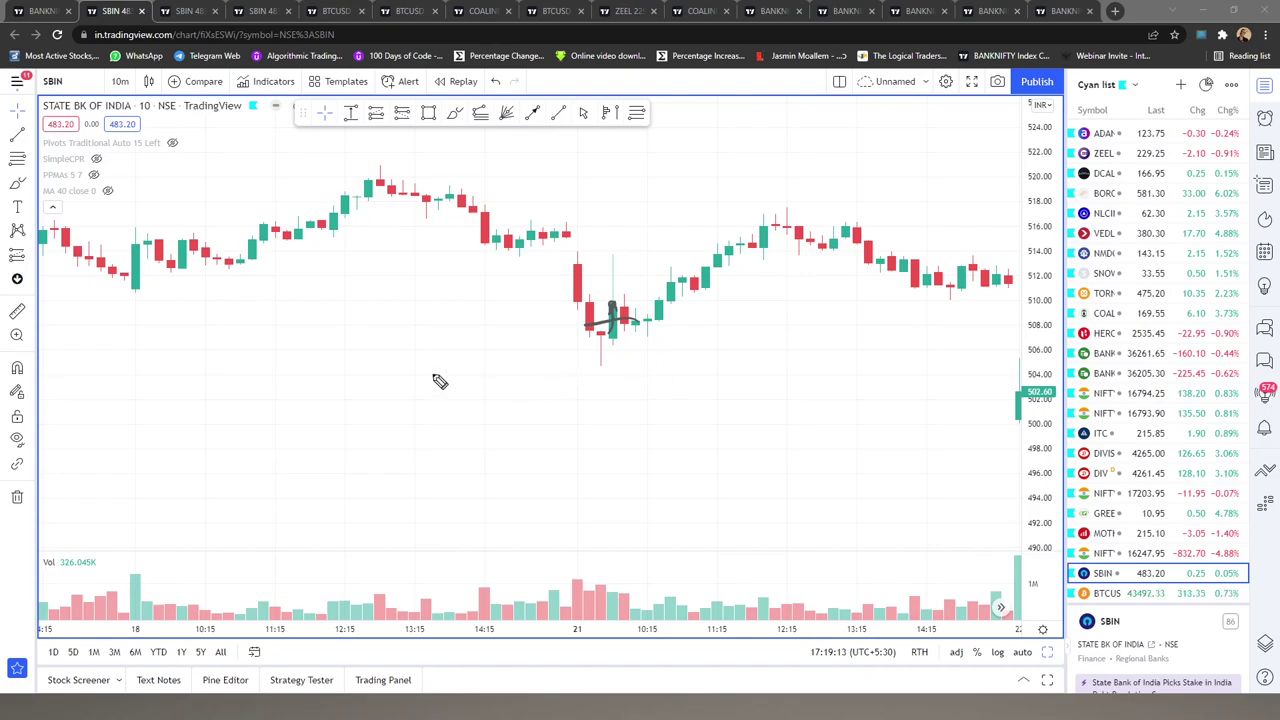
pyautogui.hotkey('ctrl', 'z')
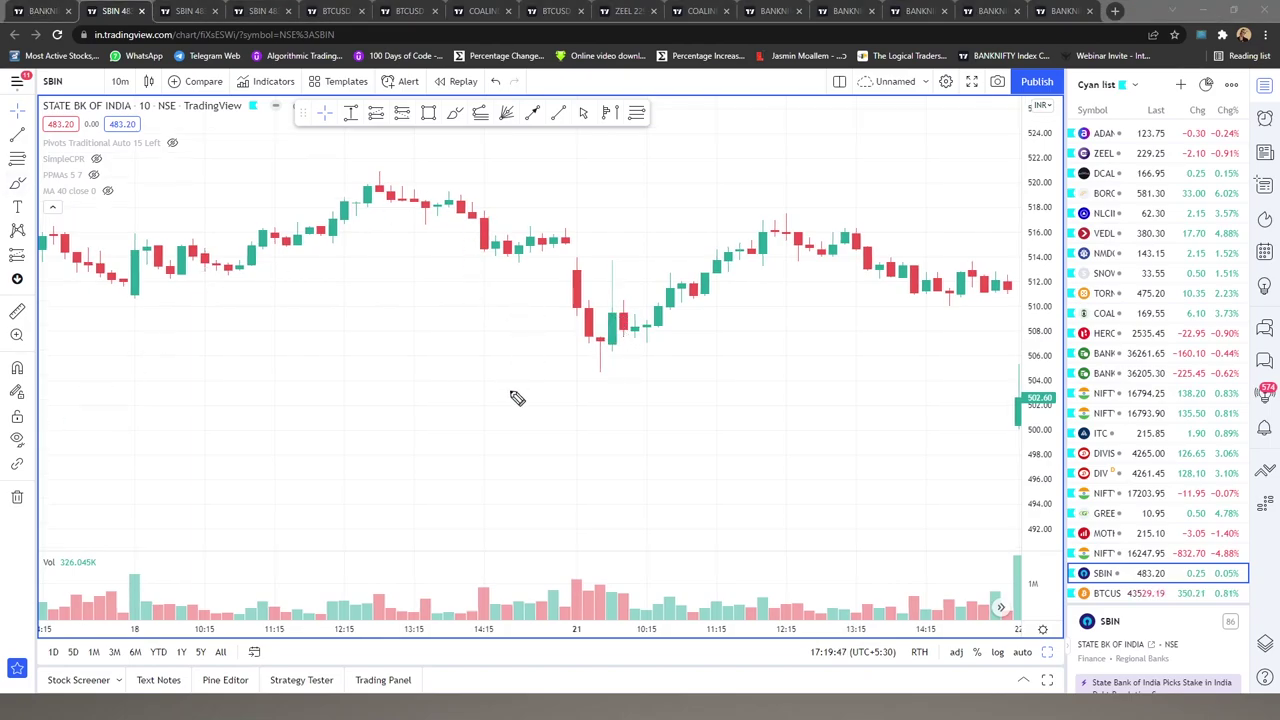
pyautogui.moveTo(582, 380); pyautogui.dragTo(598, 357)
pyautogui.moveTo(660, 309)
pyautogui.mouseDown()
pyautogui.moveTo(695, 340)
pyautogui.moveTo(668, 281)
pyautogui.moveTo(661, 299)
pyautogui.moveTo(656, 266)
pyautogui.mouseUp()
pyautogui.moveTo(571, 262)
pyautogui.mouseDown()
pyautogui.moveTo(712, 258)
pyautogui.moveTo(718, 270)
pyautogui.mouseUp()
pyautogui.moveTo(572, 266); pyautogui.dragTo(720, 268)
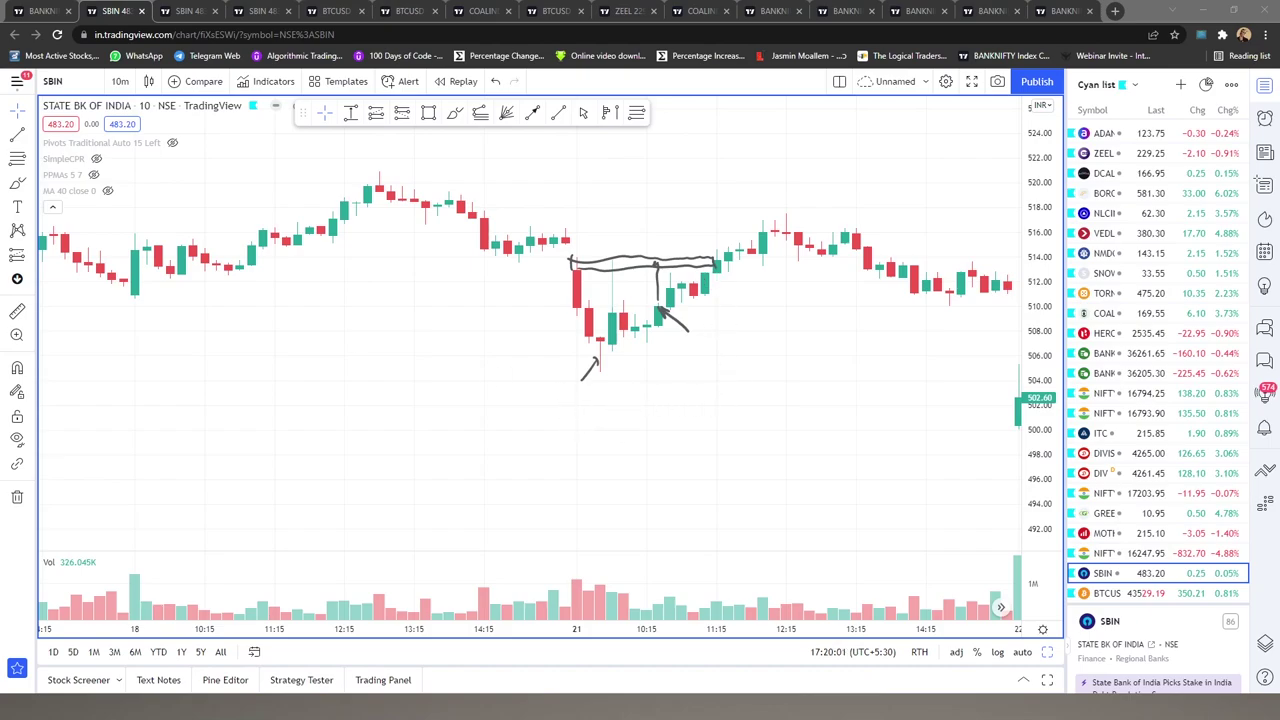
pyautogui.press('e')
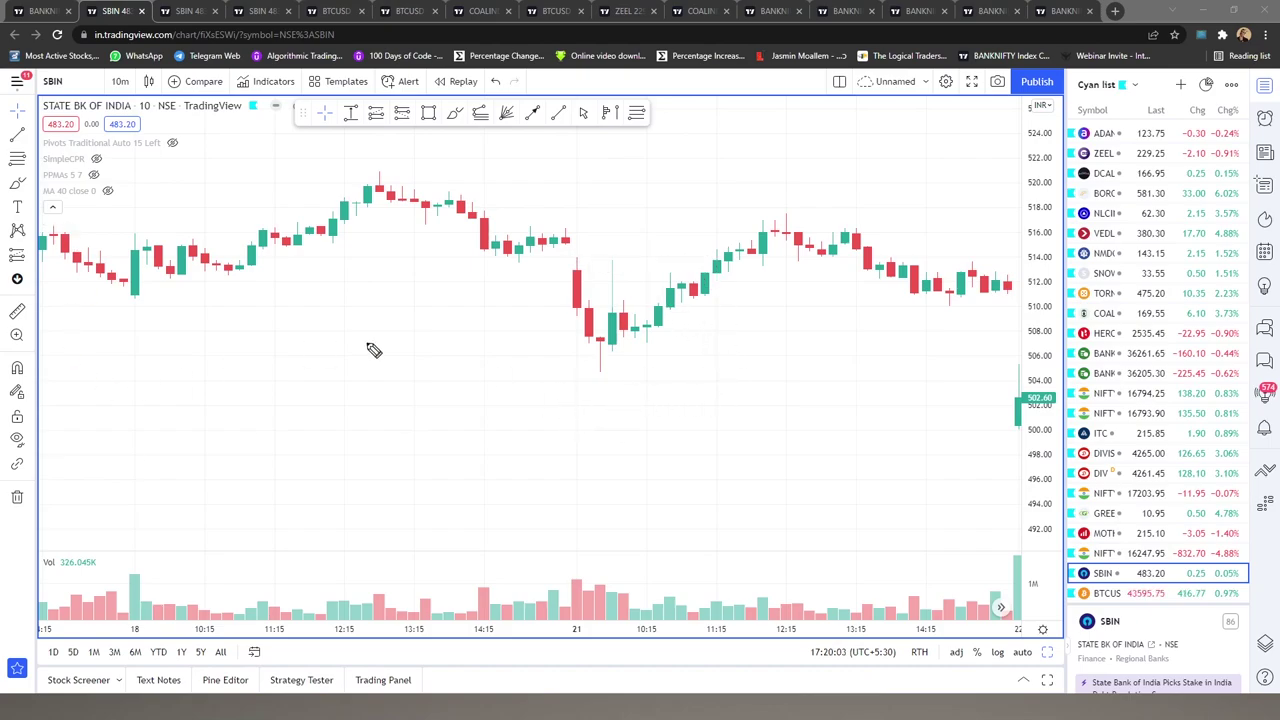
pyautogui.moveTo(566, 392); pyautogui.dragTo(587, 371)
pyautogui.click(17, 183)
pyautogui.hotkey('ctrl', 'z')
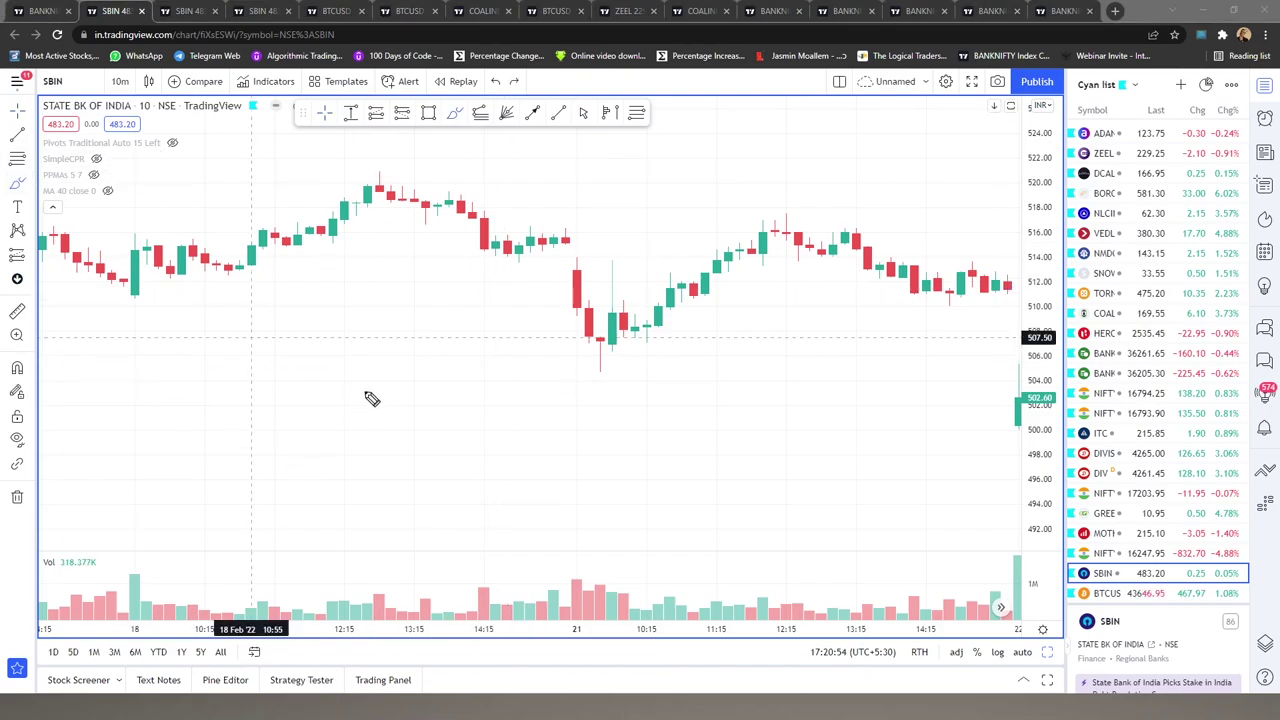
# Handwrite a numbered list beneath the candles reading "1. downtrend" and "2. Confirmation"
pyautogui.moveTo(362, 406)
pyautogui.mouseDown()
pyautogui.moveTo(357, 396)
pyautogui.moveTo(378, 396)
pyautogui.mouseUp()
pyautogui.moveTo(403, 401); pyautogui.dragTo(497, 404)
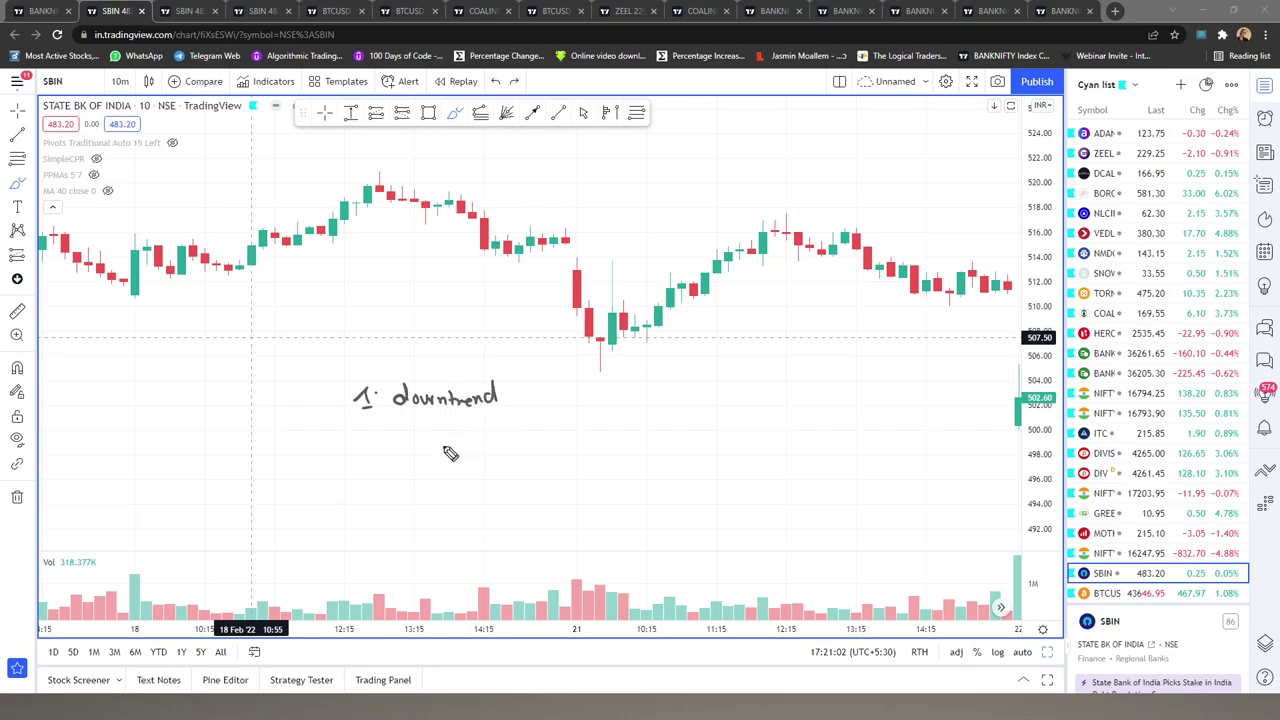
pyautogui.moveTo(365, 421); pyautogui.dragTo(379, 433)
pyautogui.click(379, 424)
pyautogui.moveTo(413, 423)
pyautogui.mouseDown()
pyautogui.moveTo(485, 441)
pyautogui.moveTo(510, 427)
pyautogui.mouseUp()
# Mark the confirmation candle with an arrow, tick both list items, draw the upward move, and clear all annotations
pyautogui.moveTo(673, 353)
pyautogui.mouseDown()
pyautogui.moveTo(670, 326)
pyautogui.moveTo(681, 337)
pyautogui.mouseUp()
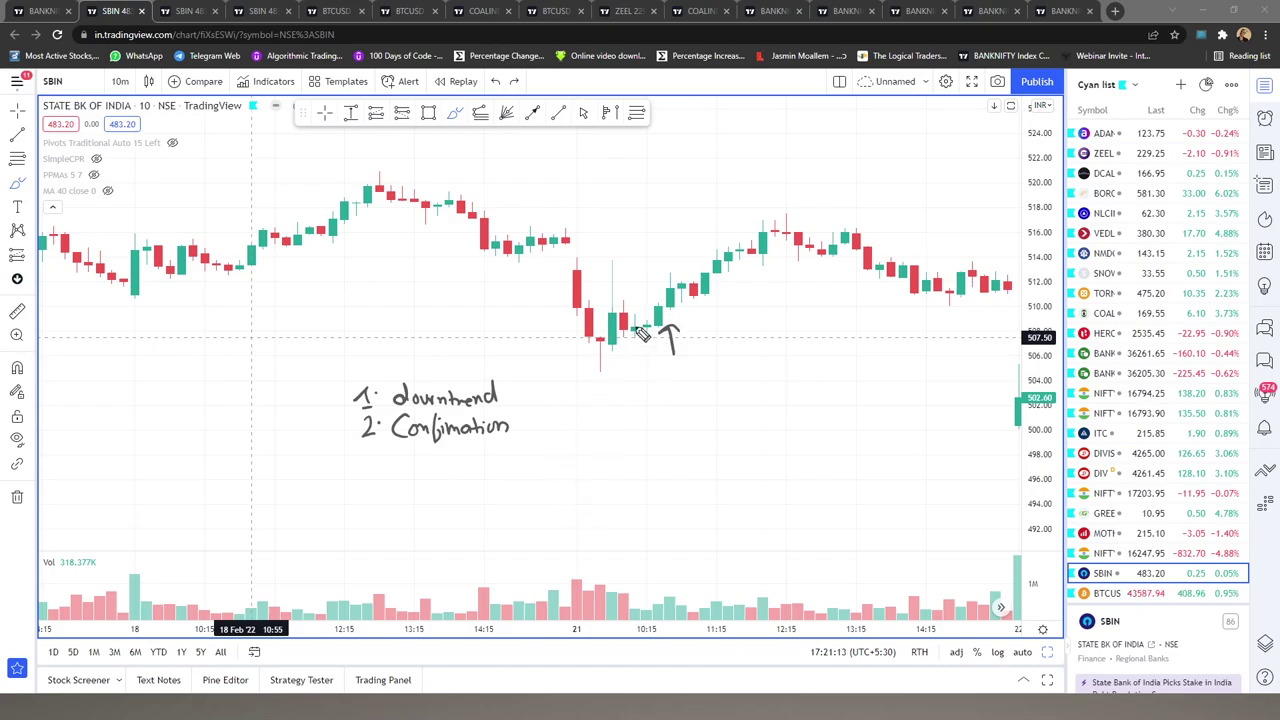
pyautogui.moveTo(605, 331); pyautogui.dragTo(636, 330)
pyautogui.moveTo(523, 389)
pyautogui.mouseDown()
pyautogui.moveTo(548, 383)
pyautogui.moveTo(565, 411)
pyautogui.mouseUp()
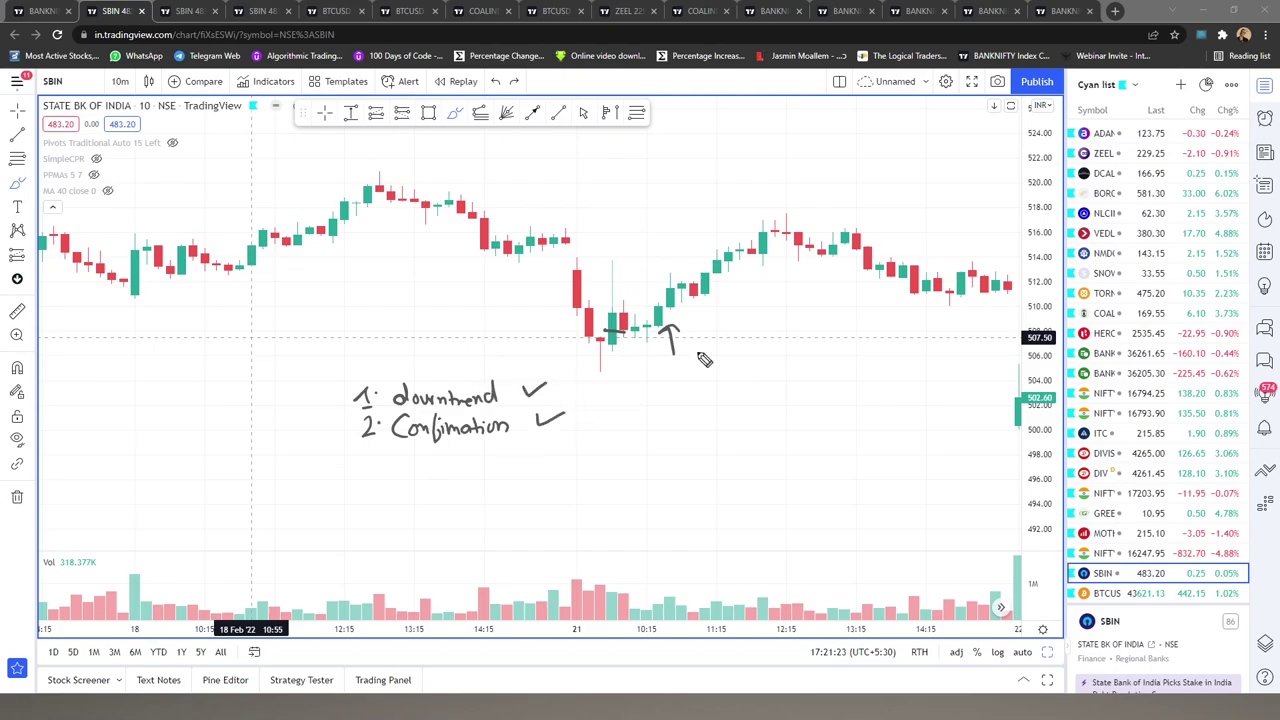
pyautogui.moveTo(647, 285)
pyautogui.mouseDown()
pyautogui.moveTo(723, 237)
pyautogui.moveTo(715, 251)
pyautogui.mouseUp()
pyautogui.press('e')
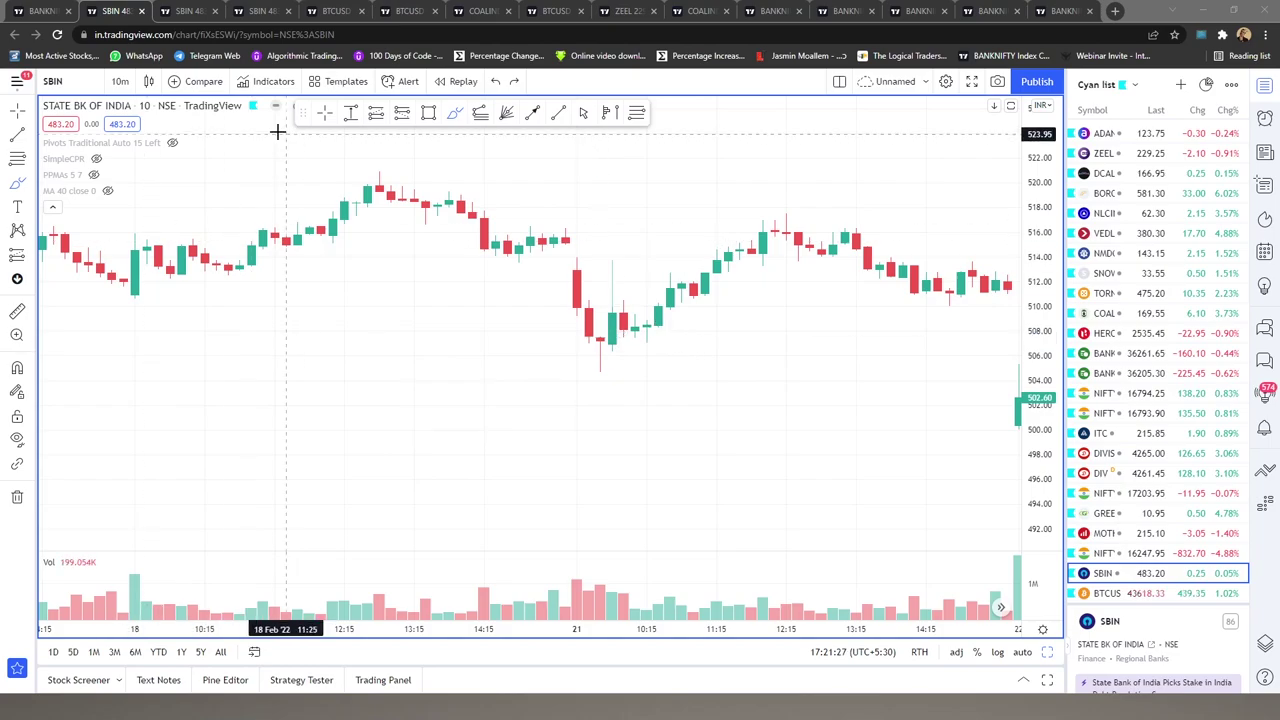
# Switch to the next 10-minute SBIN chart and mark the long-wick candle before the 6th's session with arrows and a cross
pyautogui.click(185, 11)
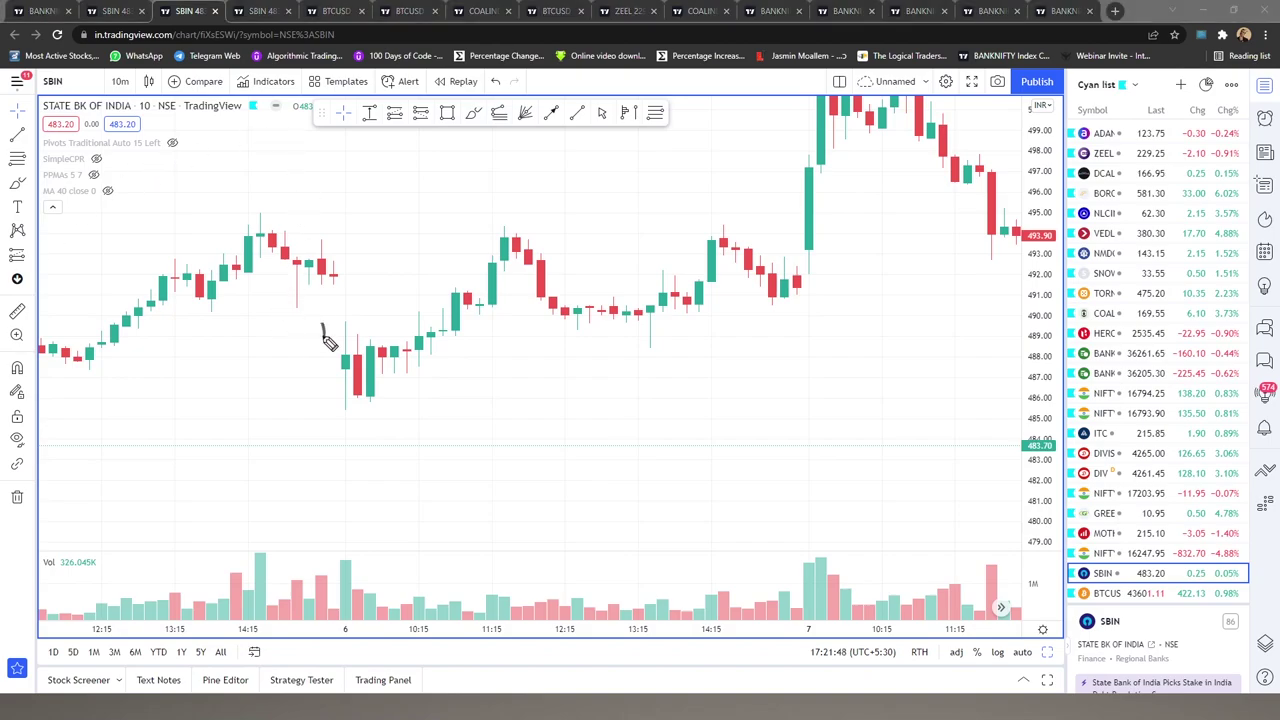
pyautogui.moveTo(324, 335); pyautogui.dragTo(324, 336)
pyautogui.moveTo(260, 212)
pyautogui.mouseDown()
pyautogui.moveTo(310, 250)
pyautogui.moveTo(316, 205)
pyautogui.moveTo(311, 225)
pyautogui.mouseUp()
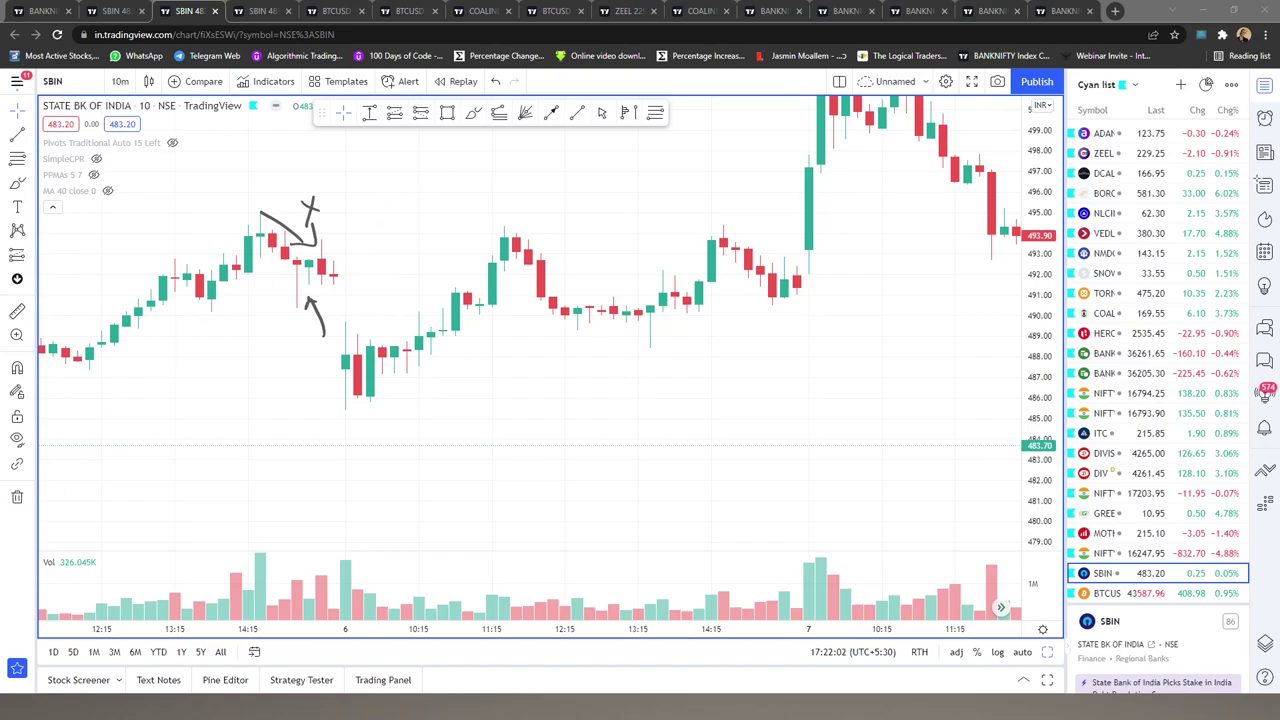
# Draw arrows along the rise and following fall of the 6th, point at the candle after the hammer, and clear the marks
pyautogui.moveTo(371, 404)
pyautogui.mouseDown()
pyautogui.moveTo(440, 361)
pyautogui.moveTo(499, 294)
pyautogui.mouseUp()
pyautogui.moveTo(520, 228); pyautogui.dragTo(607, 292)
pyautogui.moveTo(676, 330)
pyautogui.mouseDown()
pyautogui.moveTo(688, 340)
pyautogui.moveTo(666, 321)
pyautogui.moveTo(676, 316)
pyautogui.mouseUp()
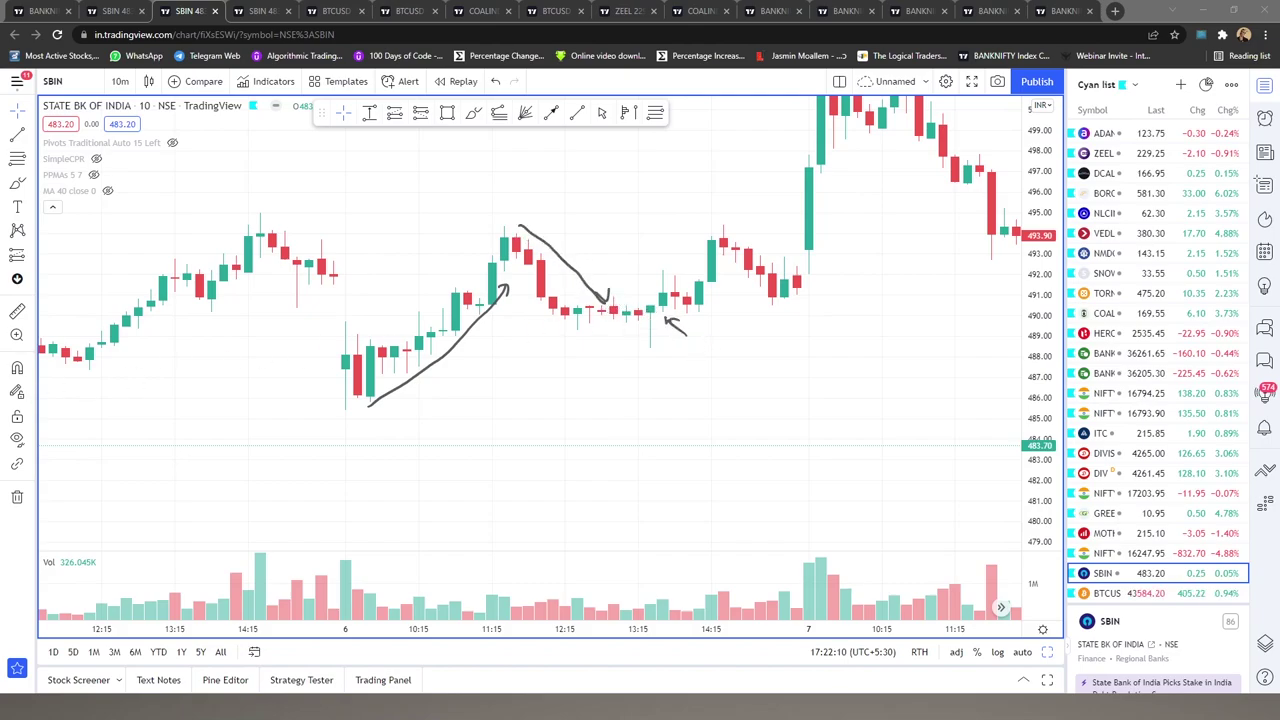
pyautogui.press('e')
# Box the hammer candle near 13:15, draw an upward arrow from it, write "Positional trade" beside the chart's rally, and clear the annotations
pyautogui.moveTo(658, 299)
pyautogui.mouseDown()
pyautogui.moveTo(645, 298)
pyautogui.moveTo(636, 362)
pyautogui.mouseUp()
pyautogui.moveTo(663, 300); pyautogui.dragTo(675, 357)
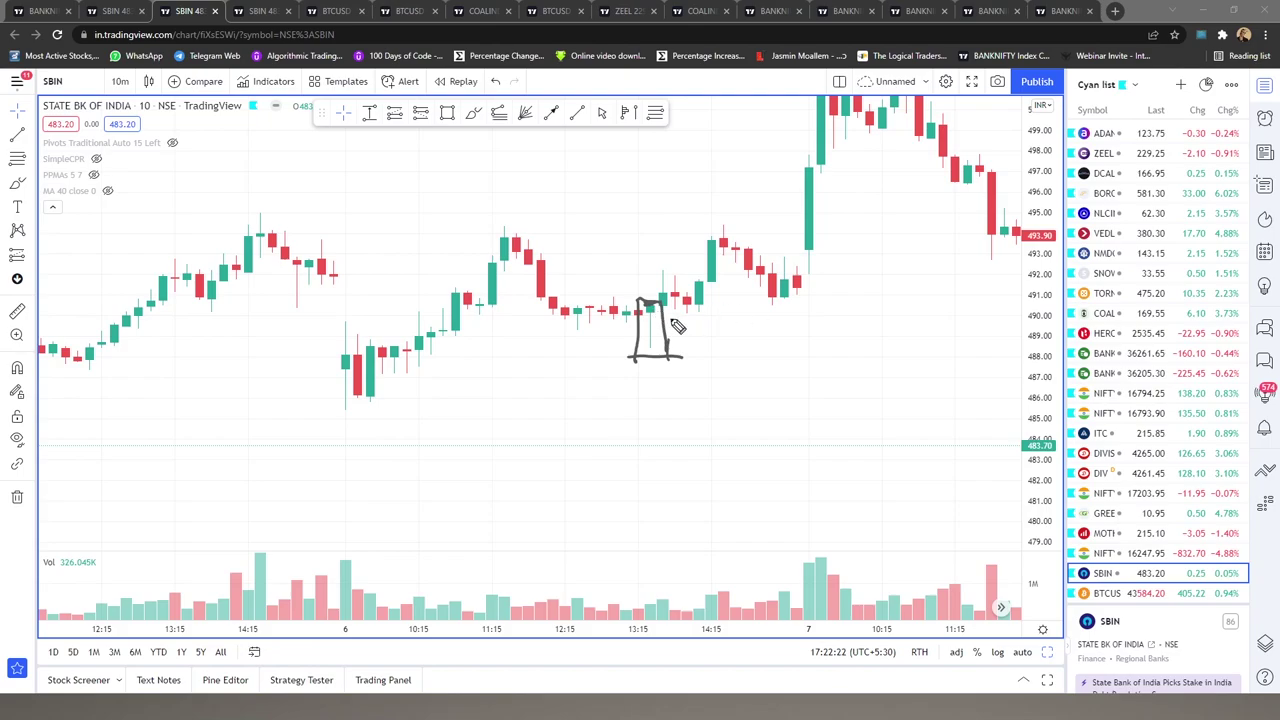
pyautogui.moveTo(660, 296); pyautogui.dragTo(707, 248)
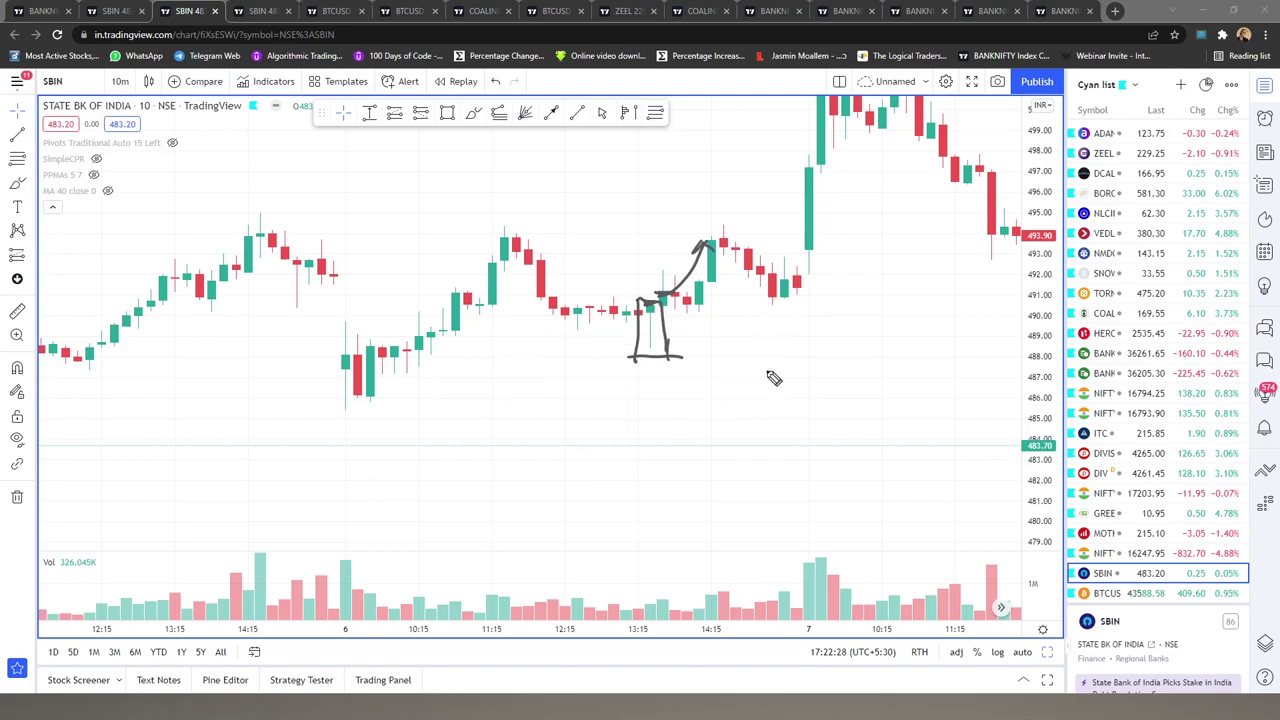
pyautogui.moveTo(774, 334)
pyautogui.mouseDown()
pyautogui.moveTo(838, 332)
pyautogui.moveTo(820, 363)
pyautogui.moveTo(856, 352)
pyautogui.mouseUp()
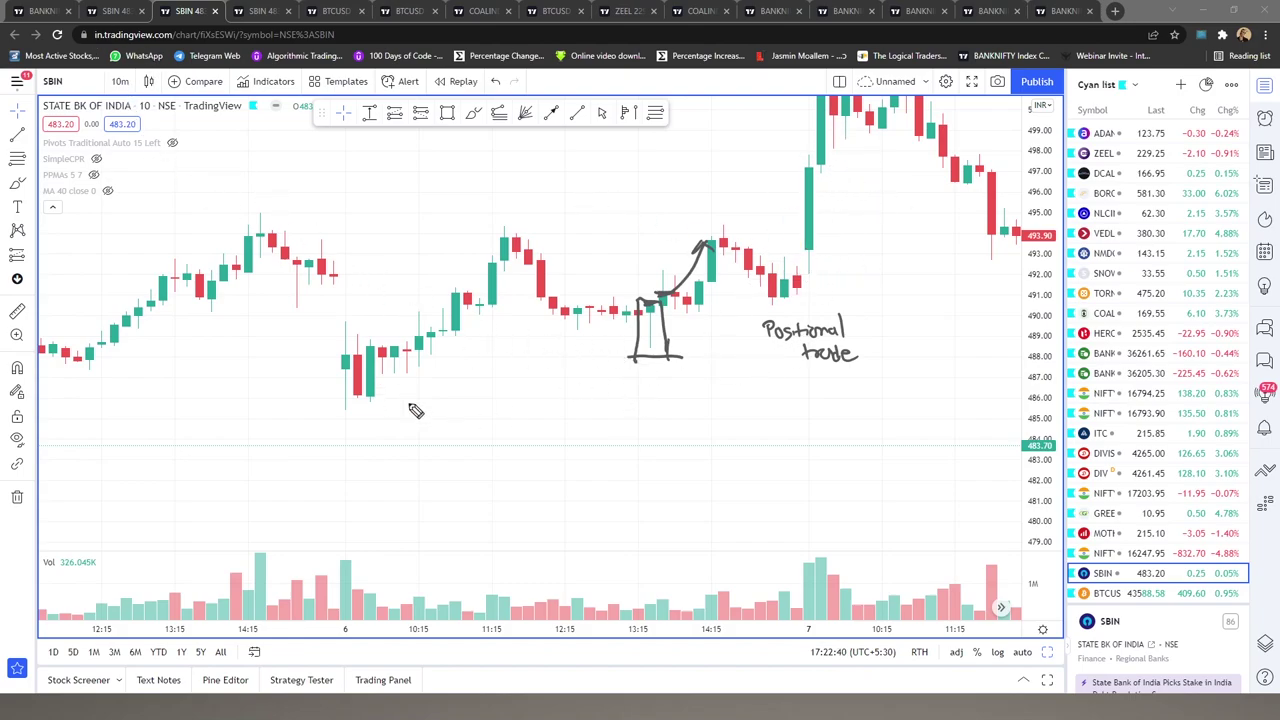
pyautogui.press('Escape')
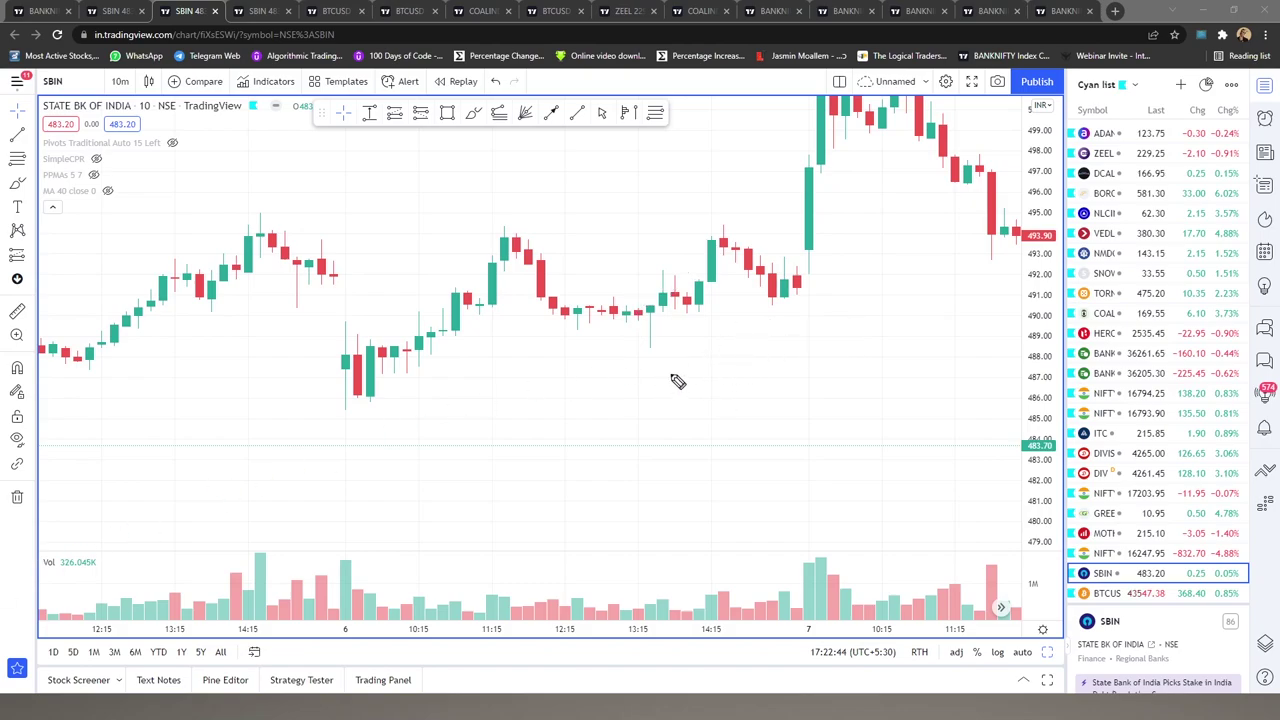
# Tick the hammer, handwrite "1. downtrend" and "2. Confirmation" with a tick after each, and clear the annotations
pyautogui.moveTo(689, 347)
pyautogui.mouseDown()
pyautogui.moveTo(723, 332)
pyautogui.moveTo(837, 345)
pyautogui.moveTo(930, 305)
pyautogui.moveTo(926, 292)
pyautogui.mouseUp()
pyautogui.moveTo(801, 366)
pyautogui.mouseDown()
pyautogui.moveTo(858, 376)
pyautogui.moveTo(875, 352)
pyautogui.moveTo(953, 335)
pyautogui.mouseUp()
pyautogui.moveTo(940, 287); pyautogui.dragTo(965, 274)
pyautogui.moveTo(962, 318); pyautogui.dragTo(983, 306)
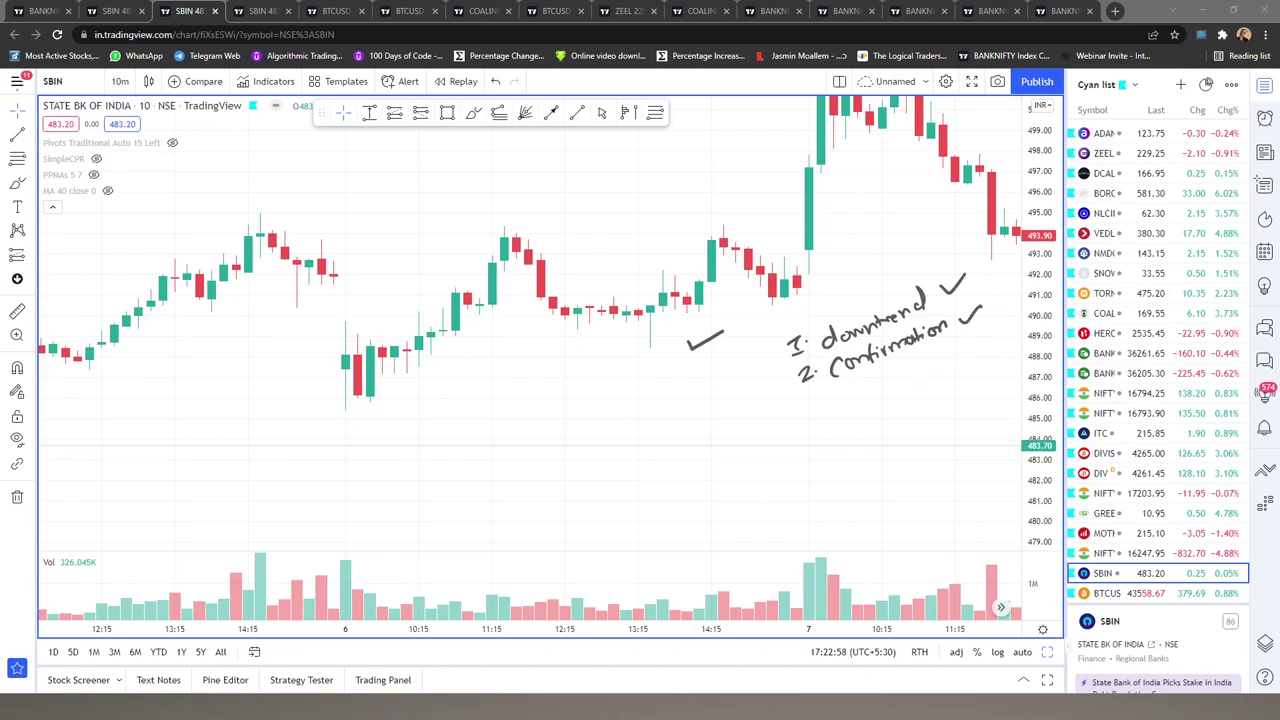
pyautogui.press('Escape')
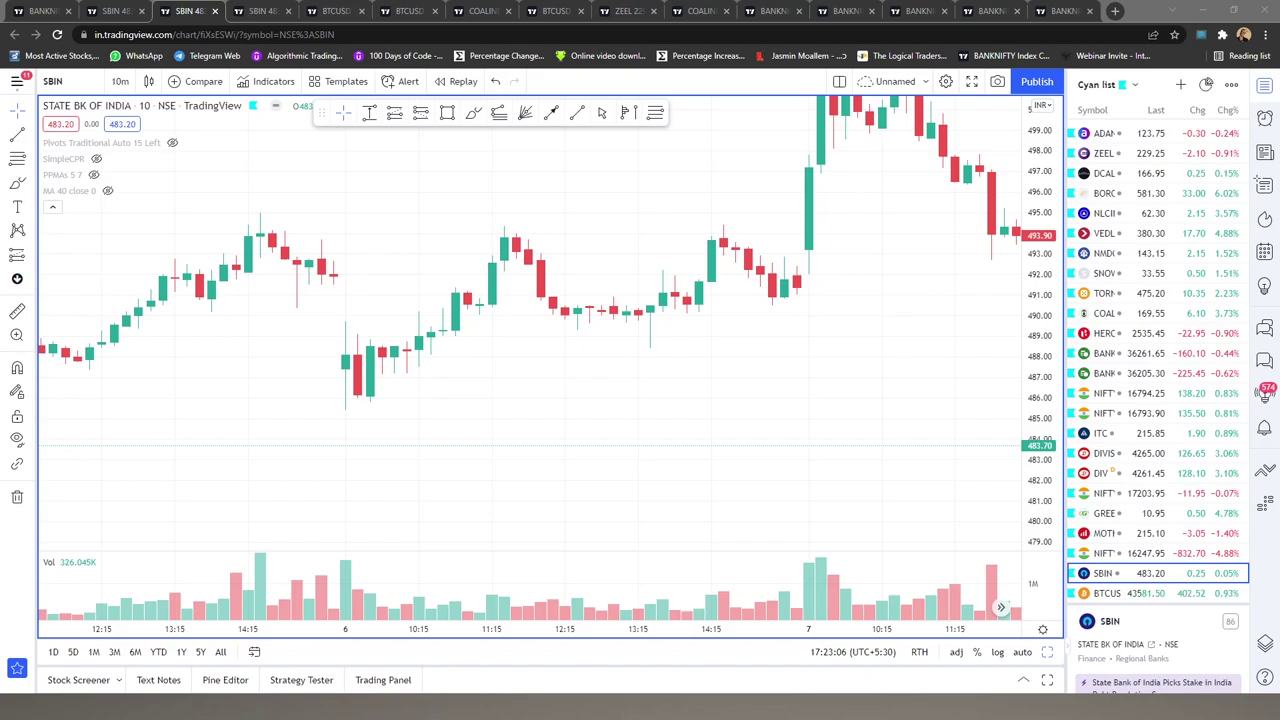
# Switch to the daily SBIN chart and start a bar replay from the 06 Aug '21 candle
pyautogui.hotkey('ctrl', 'Tab')
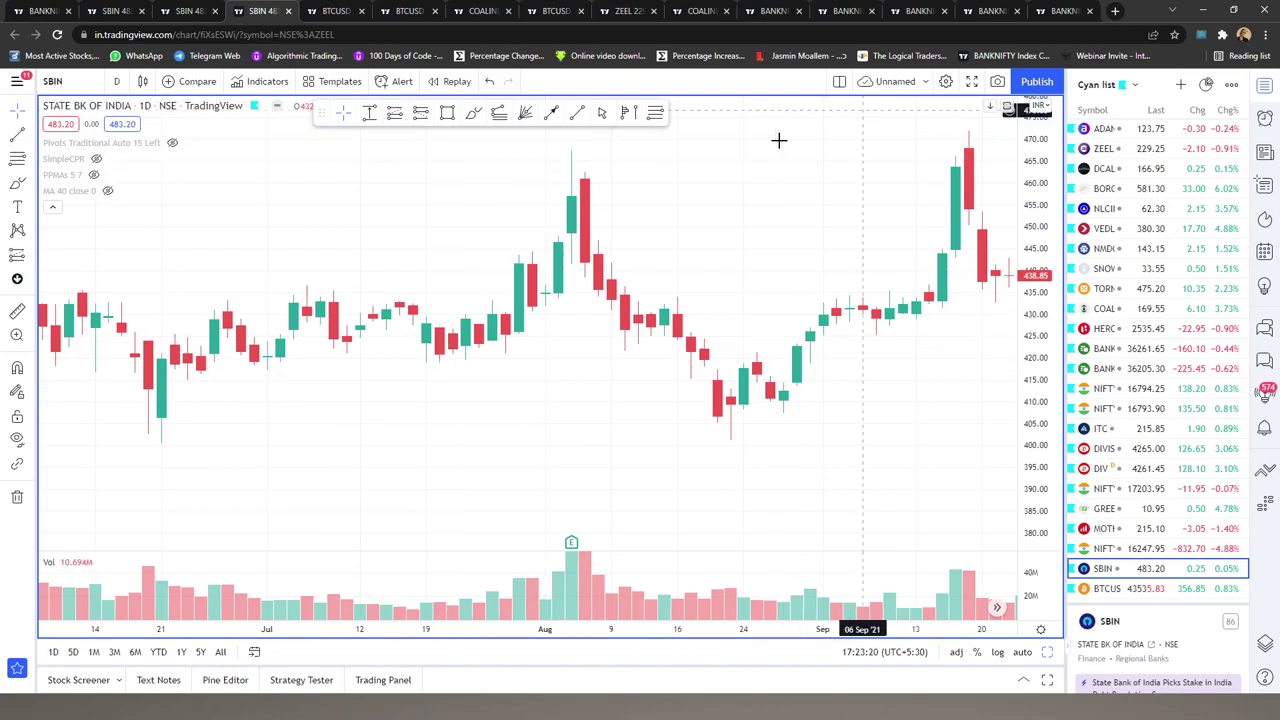
pyautogui.click(450, 81)
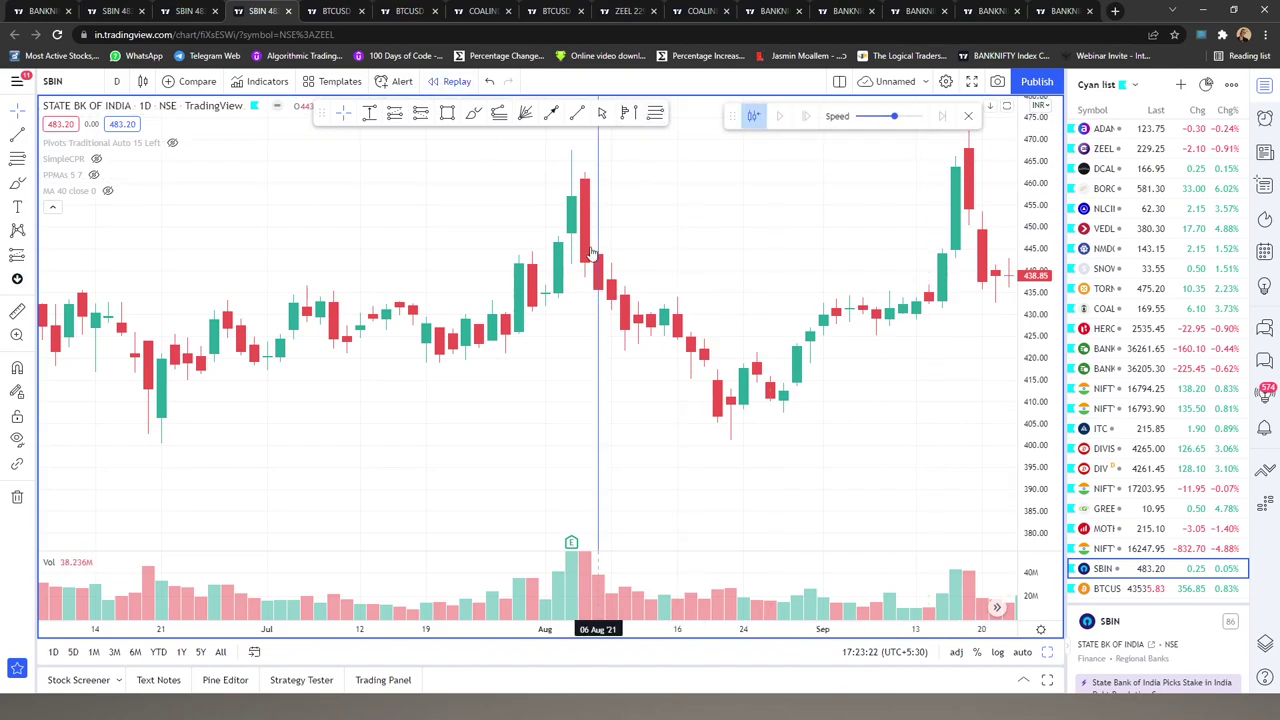
pyautogui.click(596, 258)
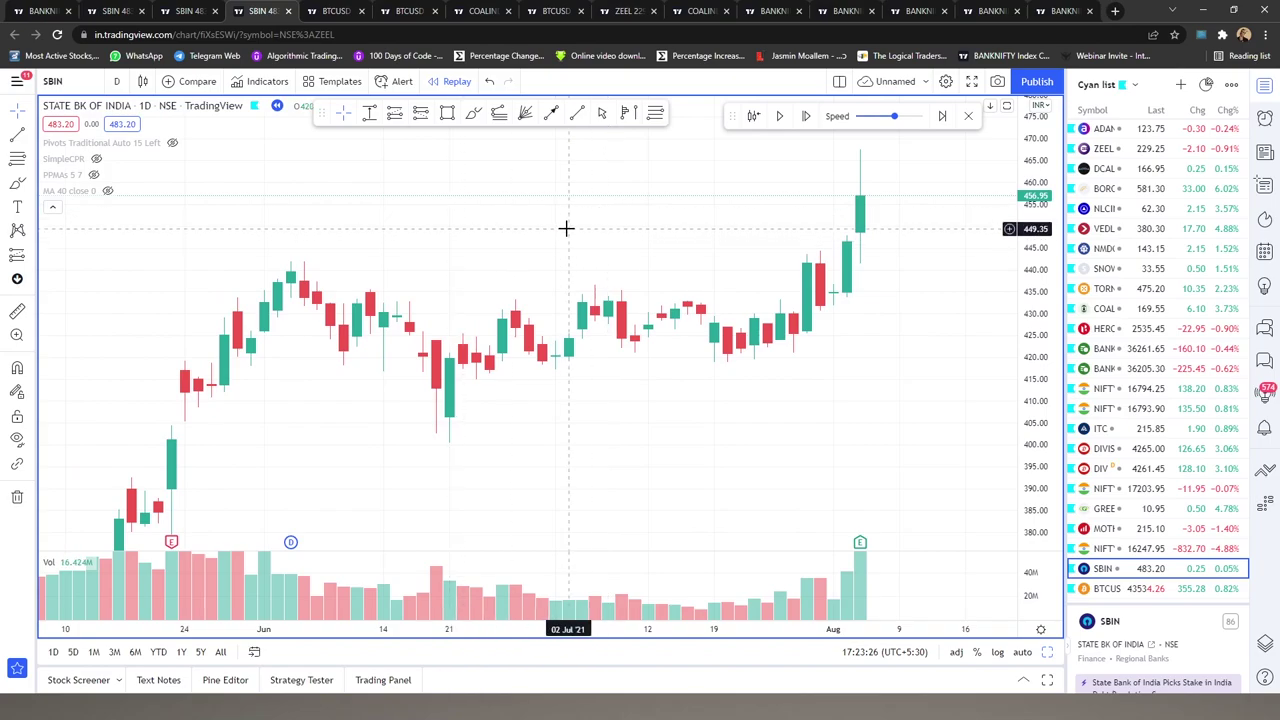
# Make empty space after the latest candle, play the replay through the decline, and pause it near 420
pyautogui.moveTo(566, 229); pyautogui.dragTo(429, 220)
pyautogui.moveTo(571, 229); pyautogui.dragTo(351, 246)
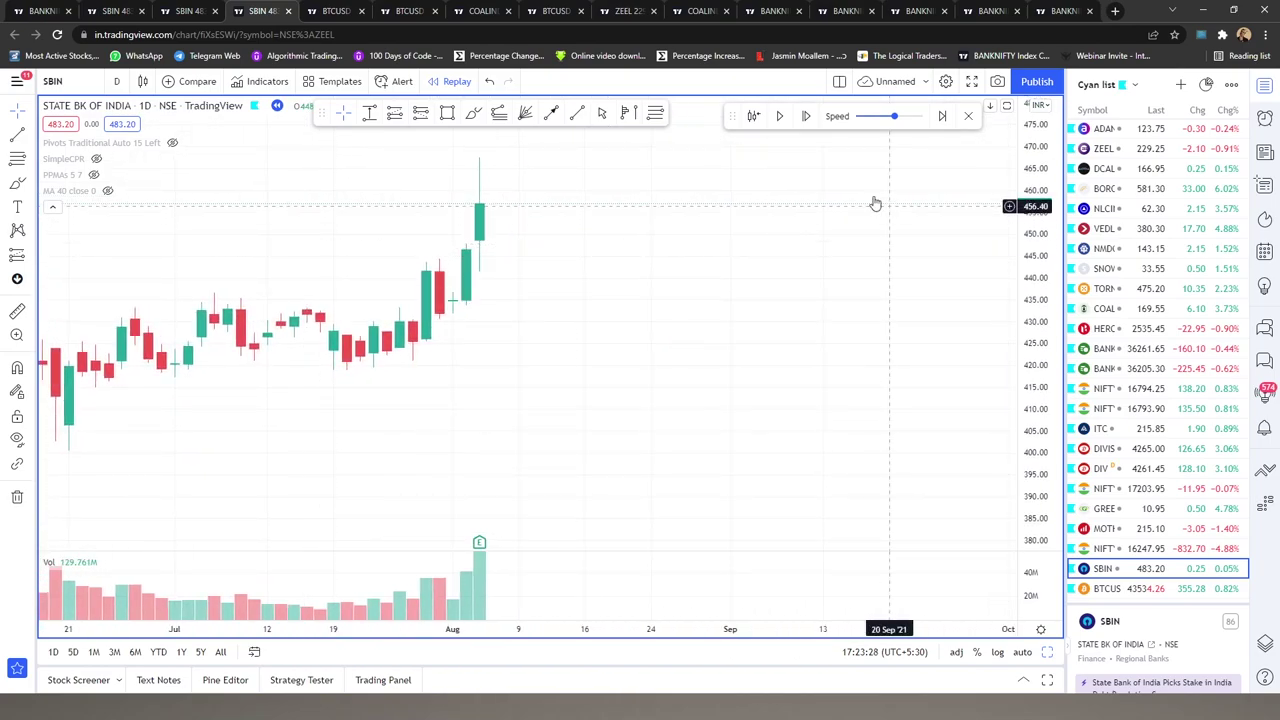
pyautogui.click(781, 118)
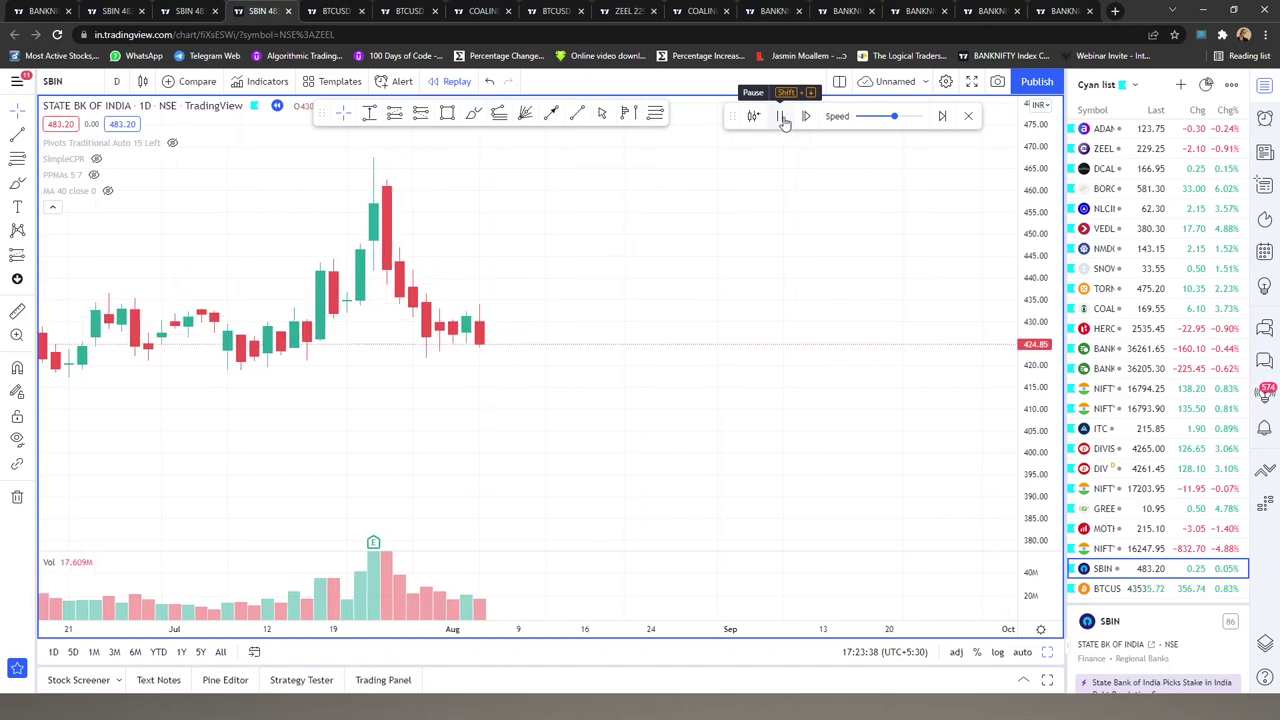
pyautogui.click(783, 117)
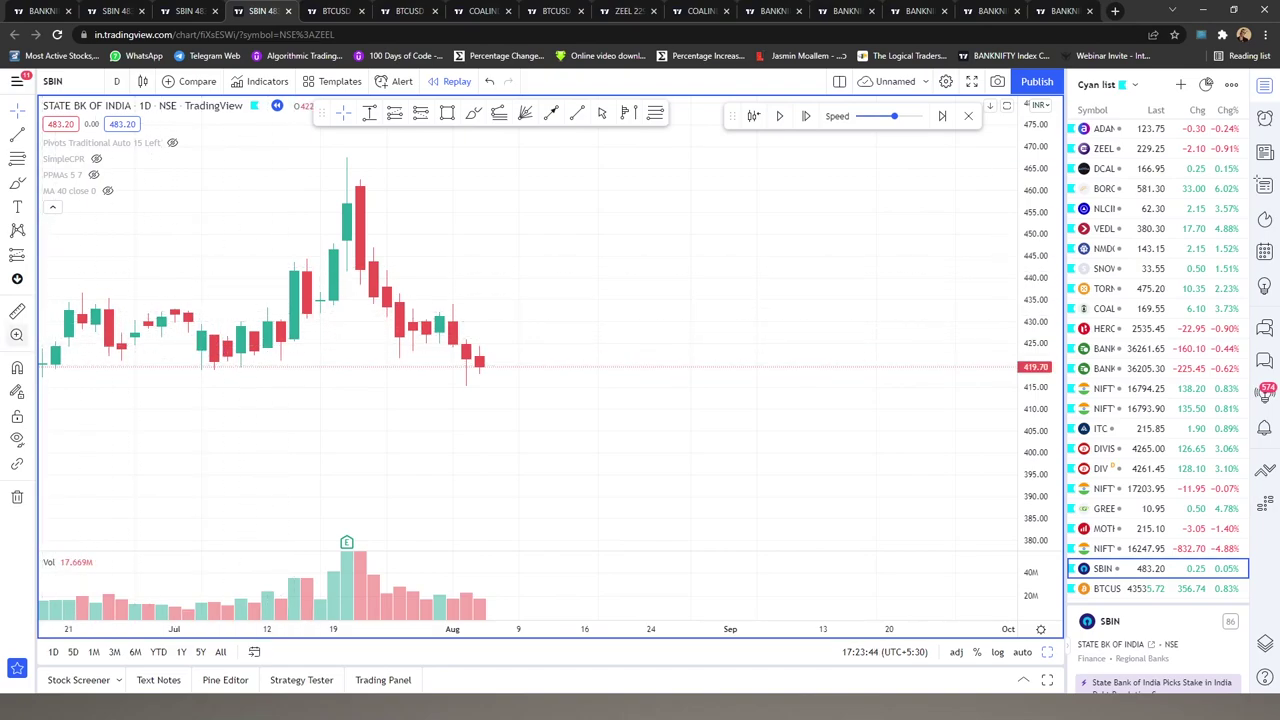
pyautogui.click(17, 183)
pyautogui.moveTo(376, 417)
pyautogui.mouseDown()
pyautogui.moveTo(466, 381)
pyautogui.moveTo(435, 422)
pyautogui.moveTo(495, 432)
pyautogui.moveTo(512, 421)
pyautogui.mouseUp()
pyautogui.click(514, 428)
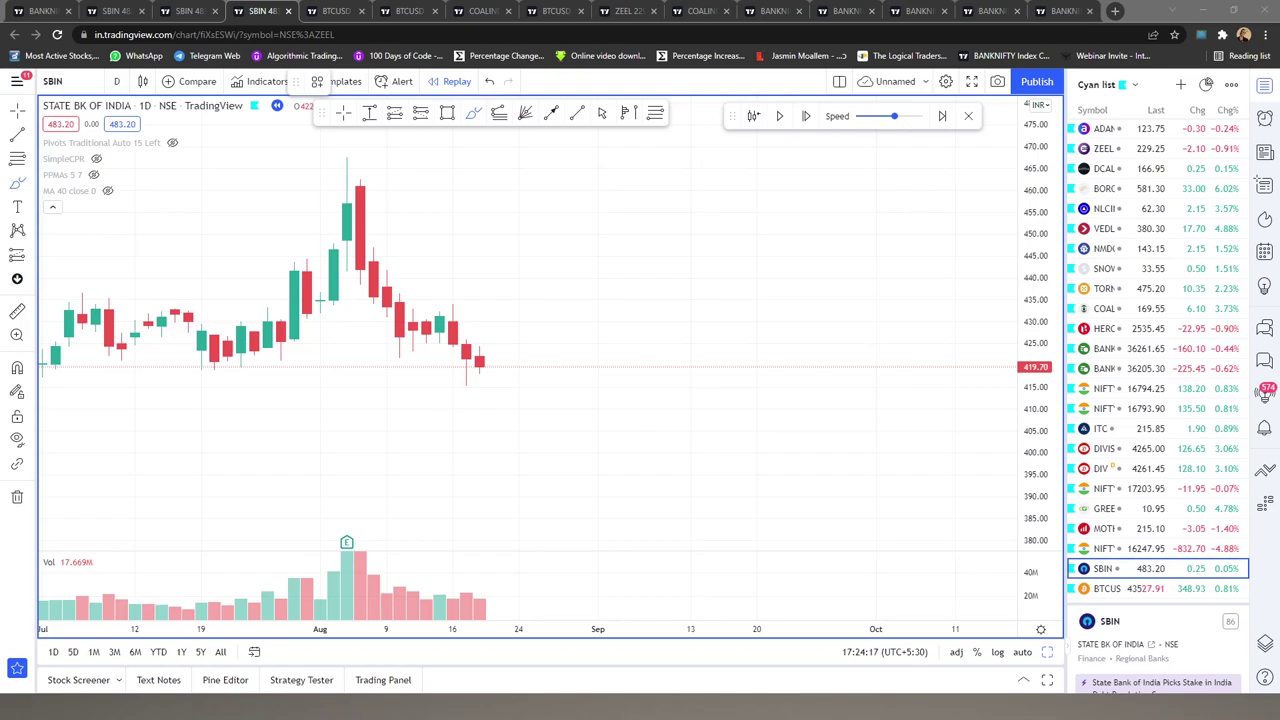
# Advance the replay to the long-lower-wick candle, draw an arrow pointing at it, and handwrite "Hammer?" beneath
pyautogui.click(781, 117)
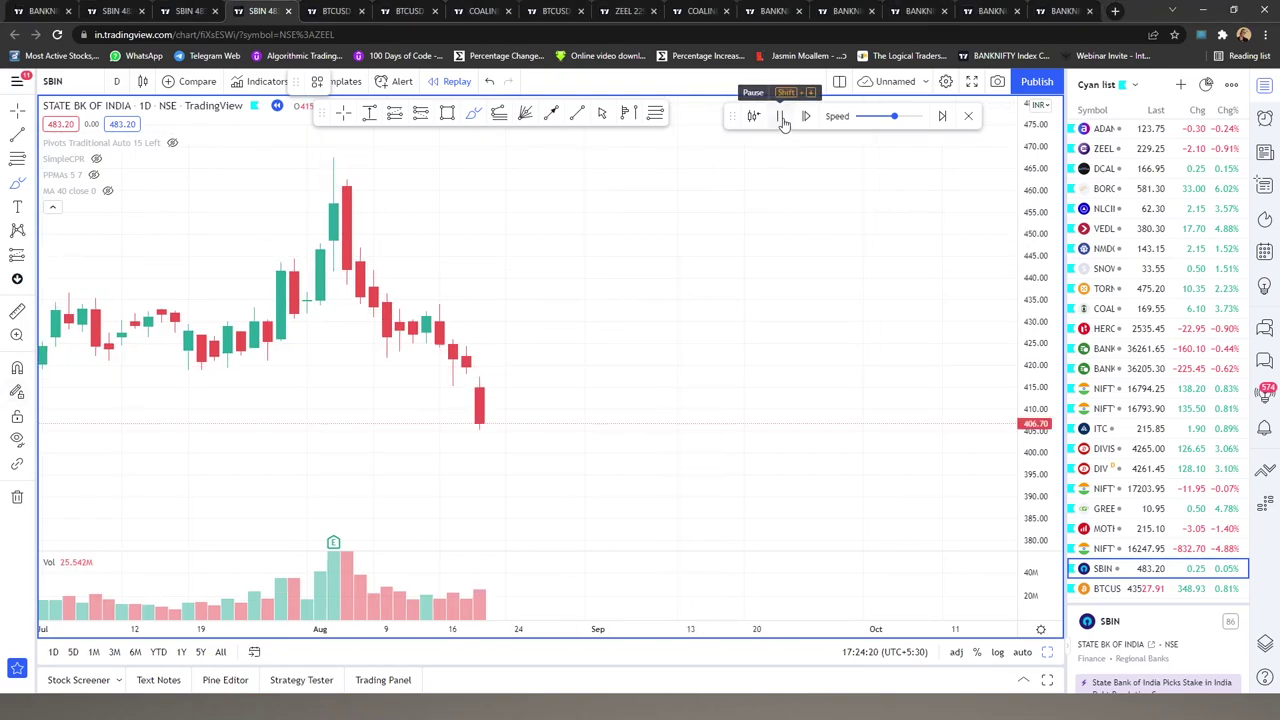
pyautogui.click(783, 117)
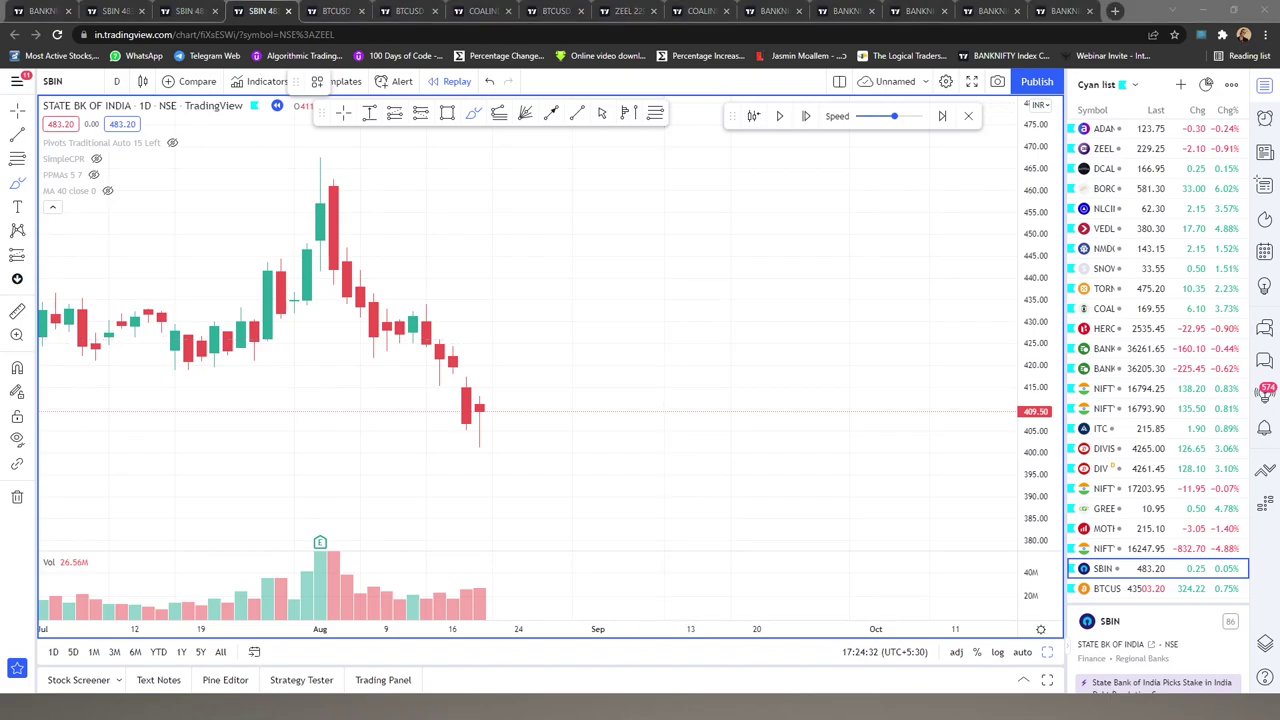
pyautogui.moveTo(420, 465)
pyautogui.mouseDown()
pyautogui.moveTo(467, 438)
pyautogui.moveTo(461, 461)
pyautogui.moveTo(478, 472)
pyautogui.moveTo(536, 472)
pyautogui.mouseUp()
pyautogui.click(537, 479)
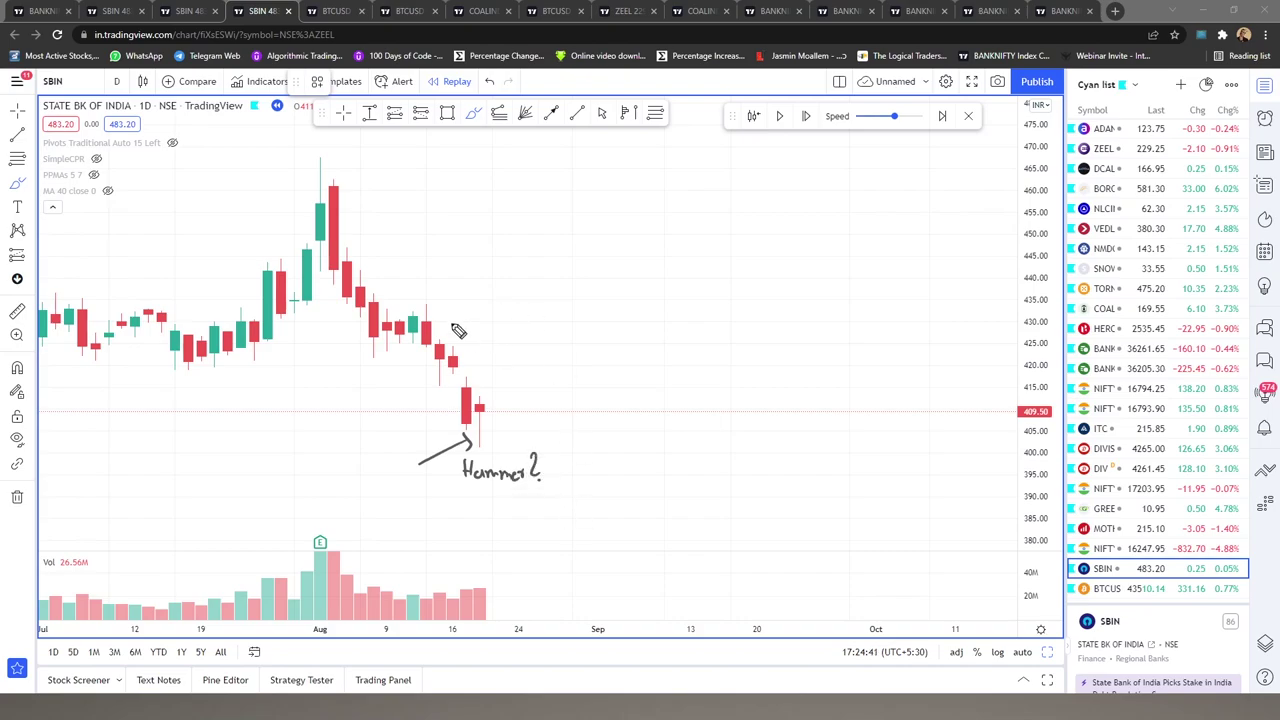
# Advance the replay by one candle, outline the hammer's body, draw a line at its high, and point an arrow at the green candle
pyautogui.click(780, 116)
pyautogui.click(780, 117)
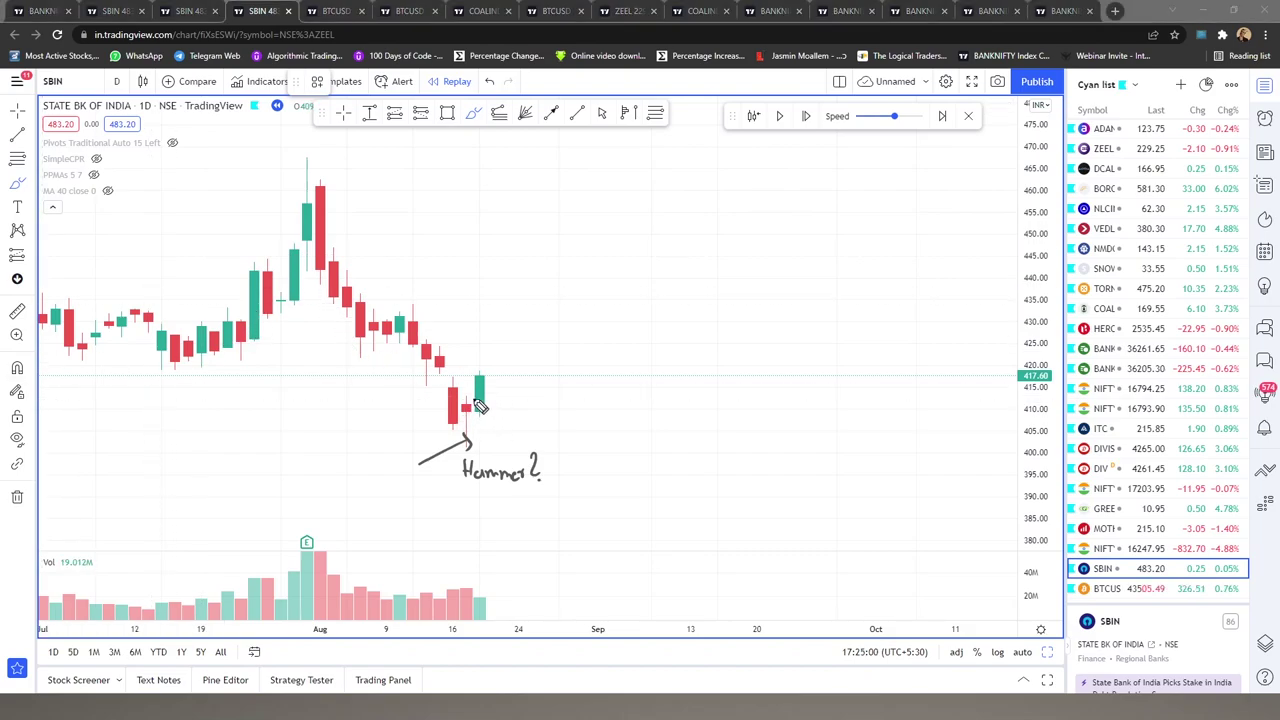
pyautogui.moveTo(469, 397); pyautogui.dragTo(466, 411)
pyautogui.moveTo(465, 397); pyautogui.dragTo(492, 390)
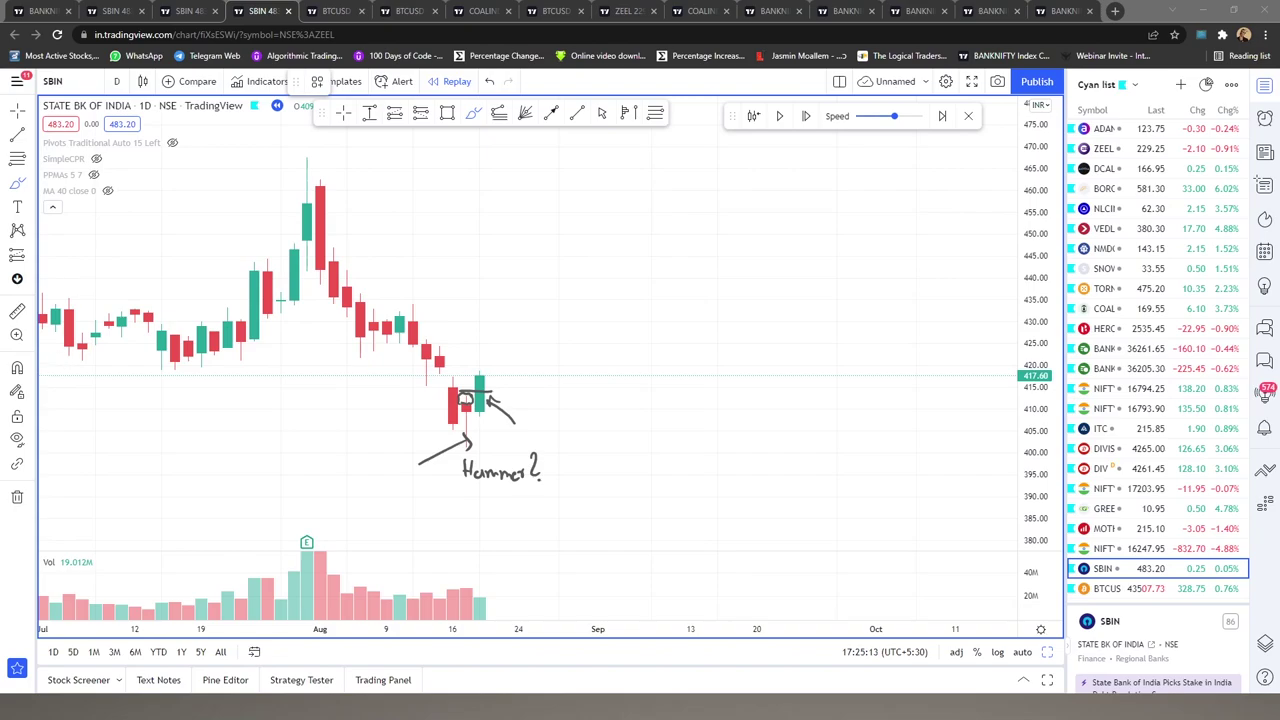
# Play the replay in short runs past the hammer's confirmation and pause it at the 02 Sep '21 candle
pyautogui.click(785, 119)
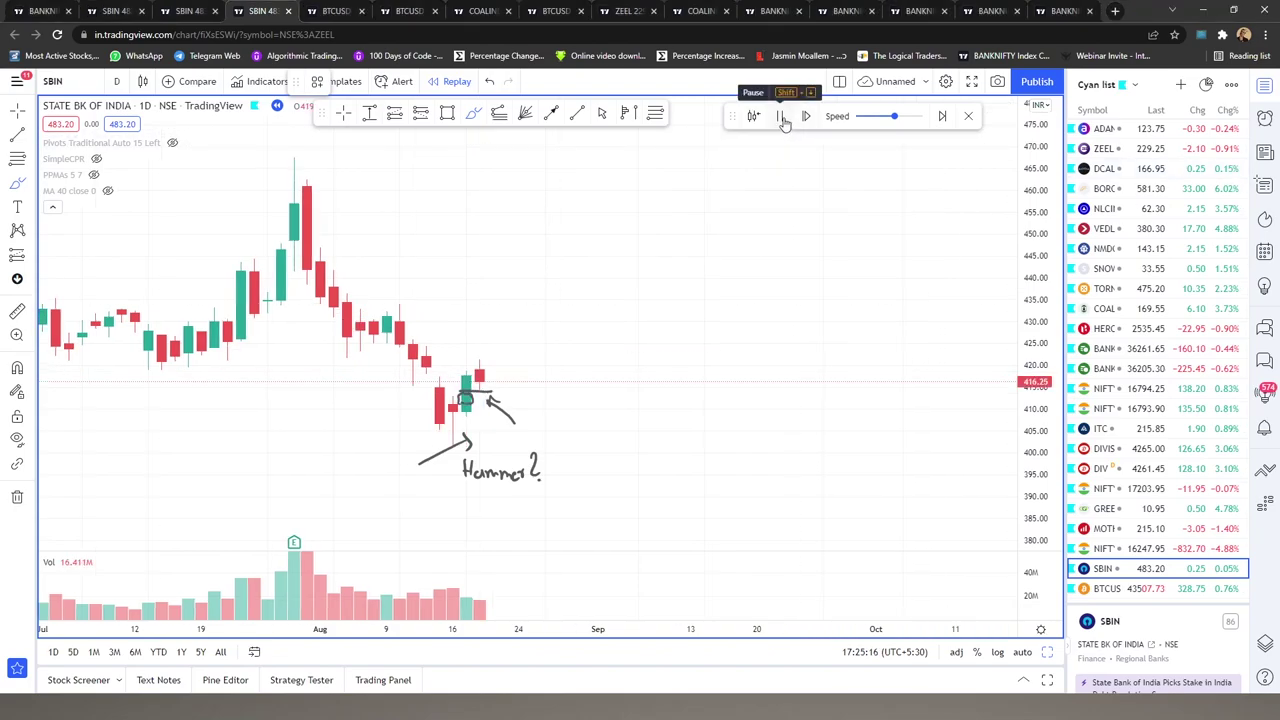
pyautogui.click(783, 117)
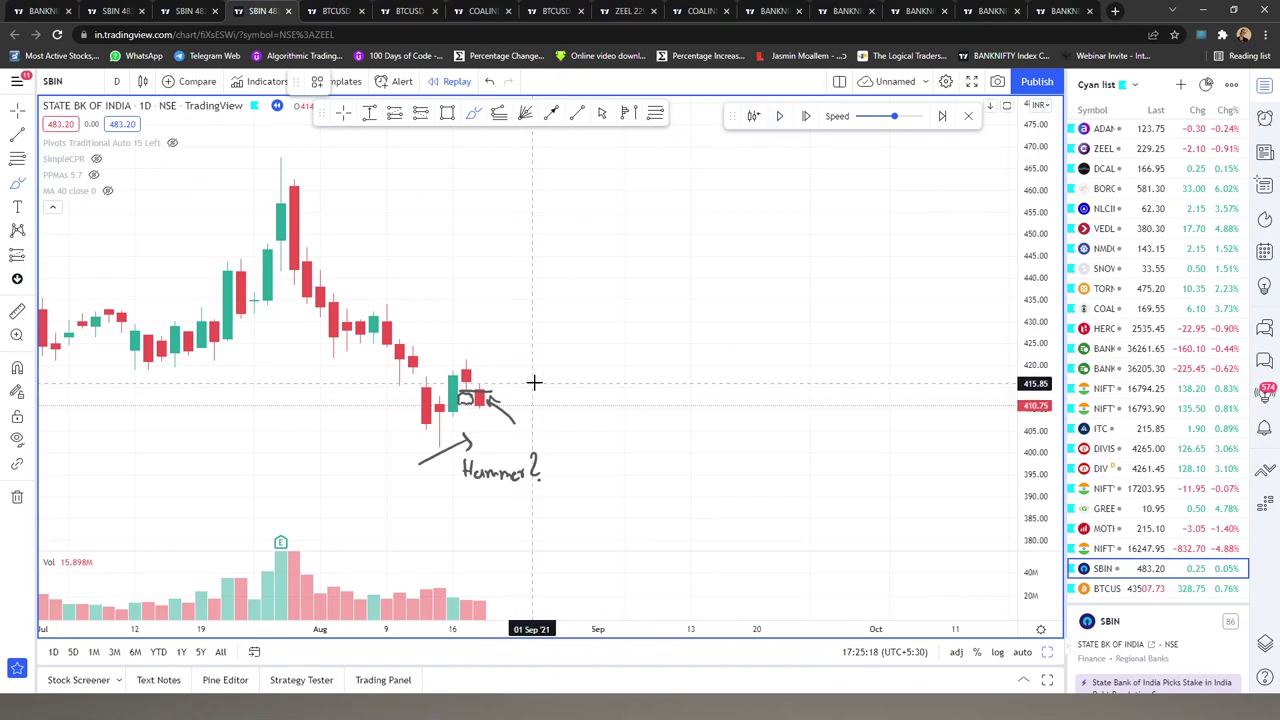
pyautogui.click(780, 118)
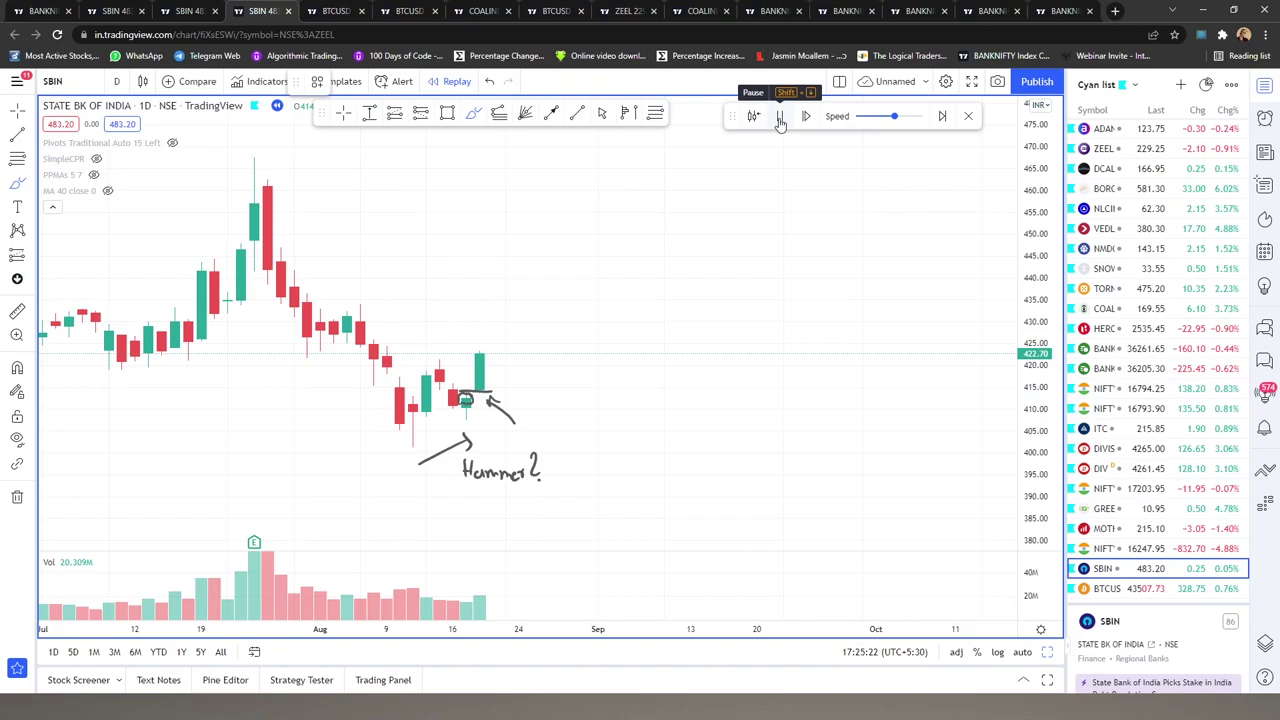
pyautogui.click(780, 118)
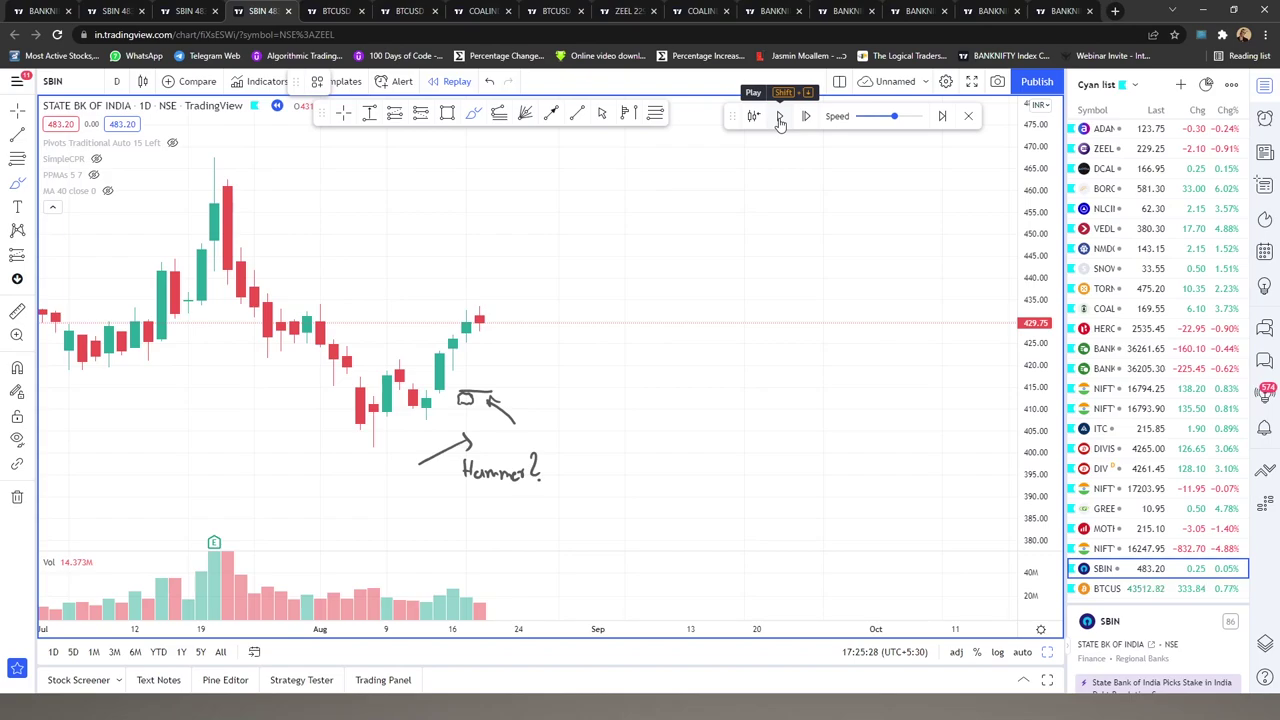
pyautogui.click(753, 116)
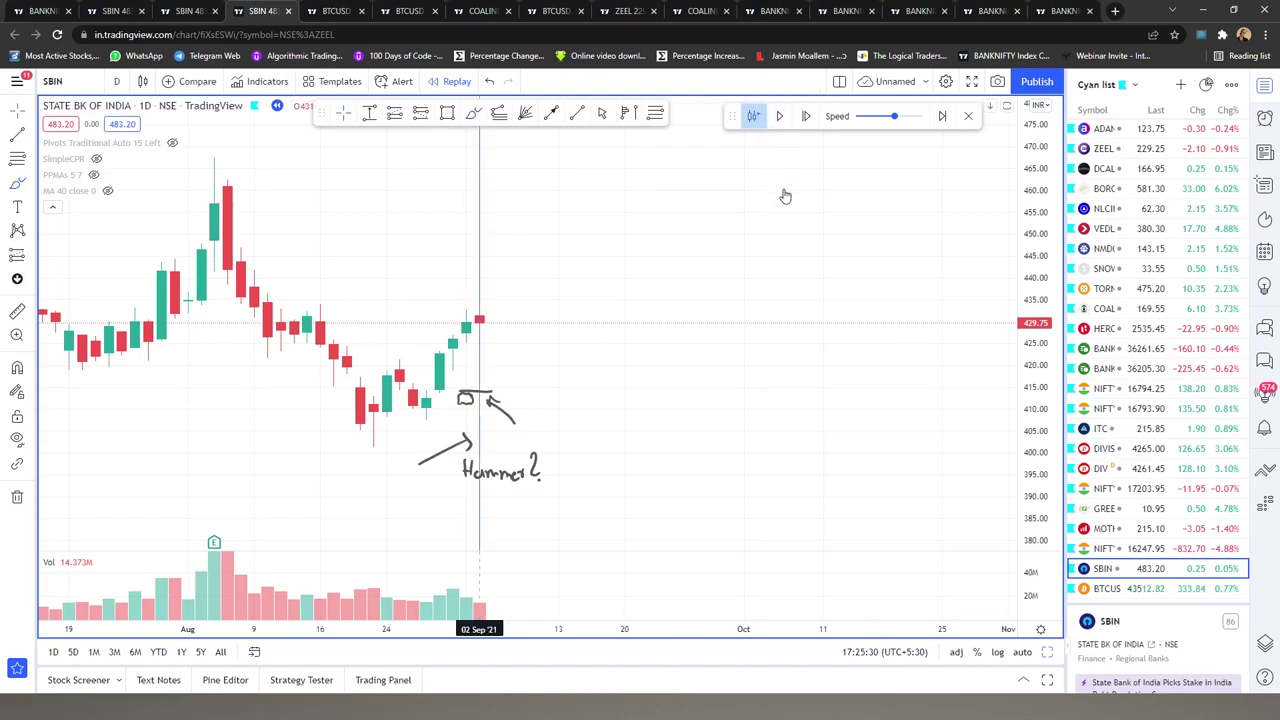
pyautogui.click(754, 118)
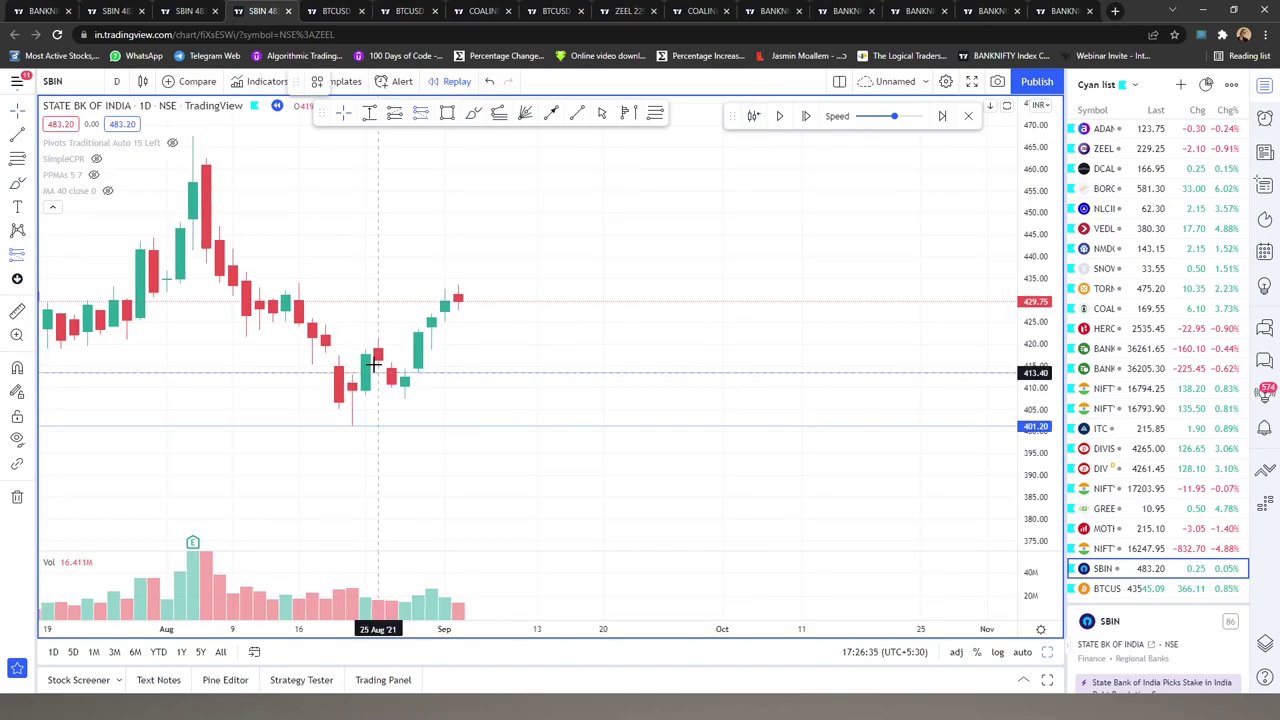
# Place a long position with entry 412.50, stop 401.20 and target 435.05, and play the replay until the price reaches the target
pyautogui.click(394, 113)
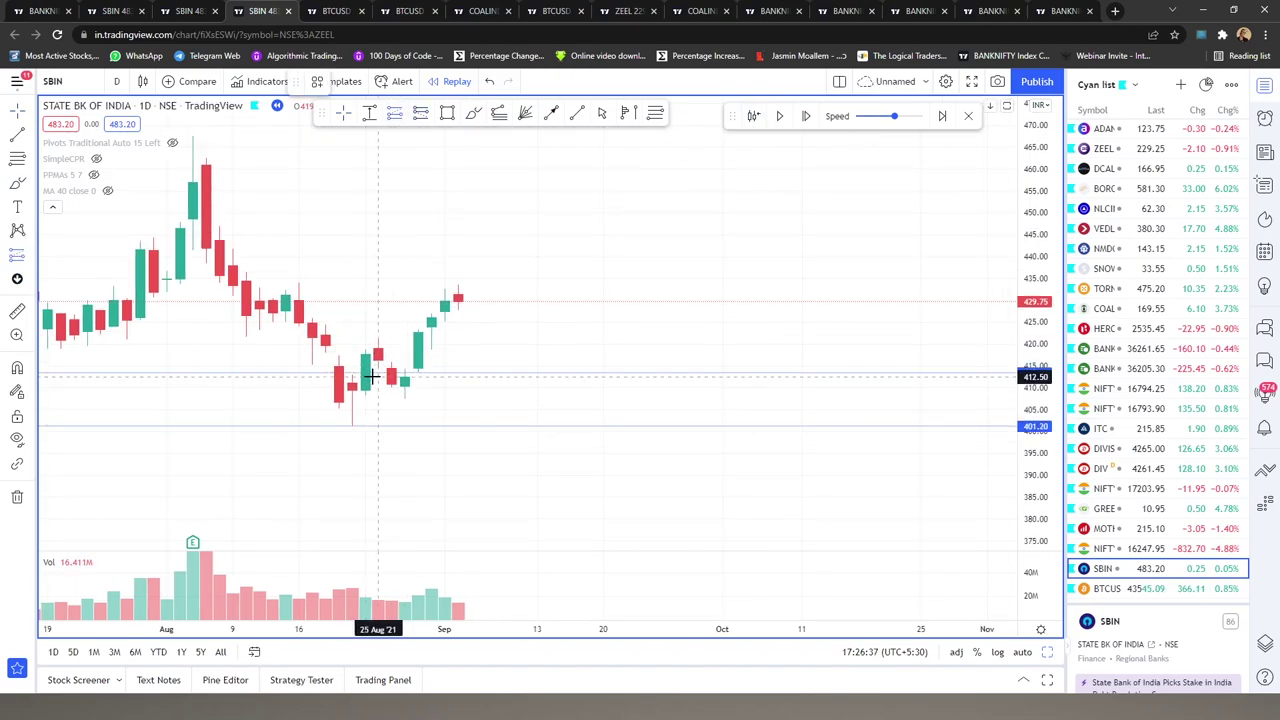
pyautogui.click(378, 376)
pyautogui.moveTo(378, 436); pyautogui.dragTo(378, 428)
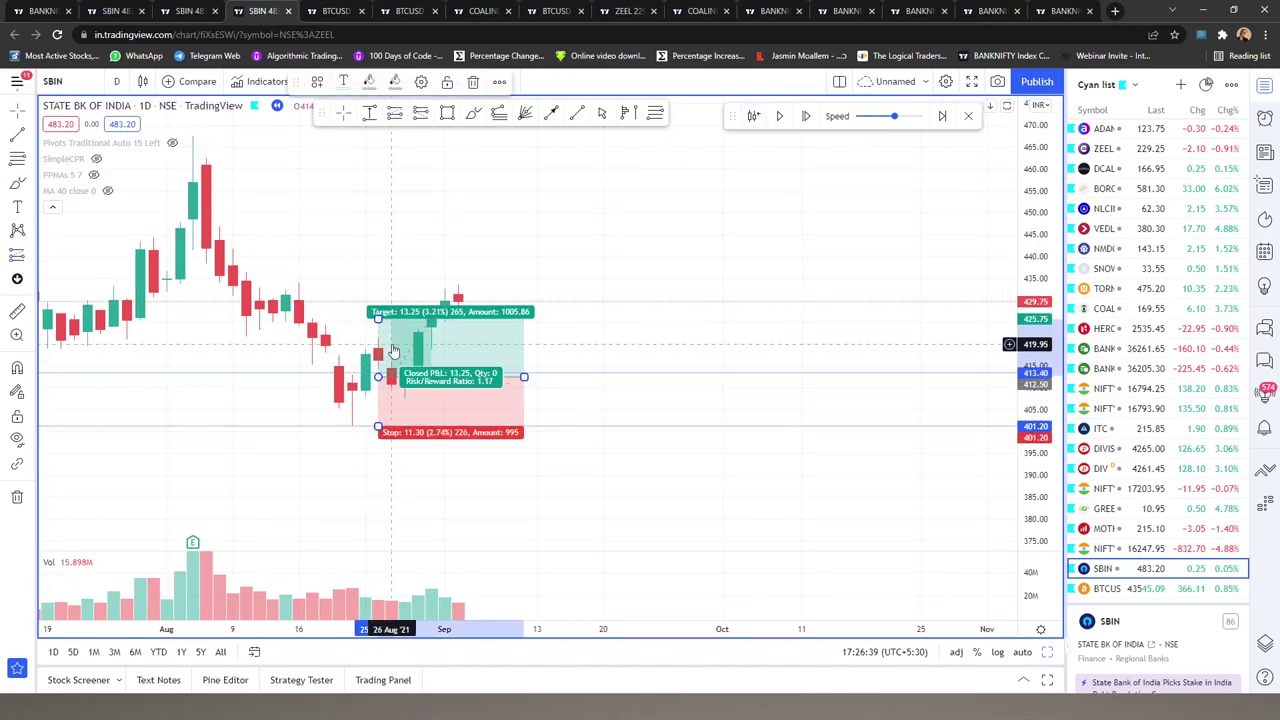
pyautogui.moveTo(382, 315); pyautogui.dragTo(378, 278)
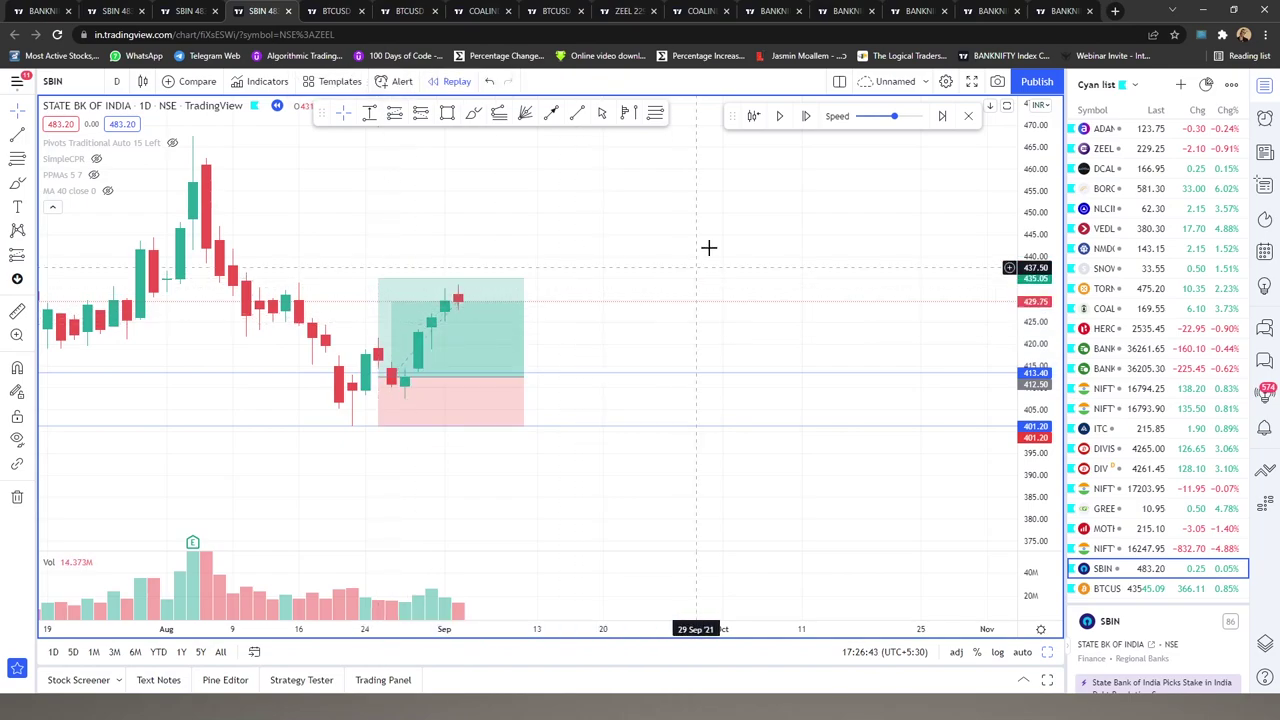
pyautogui.click(778, 117)
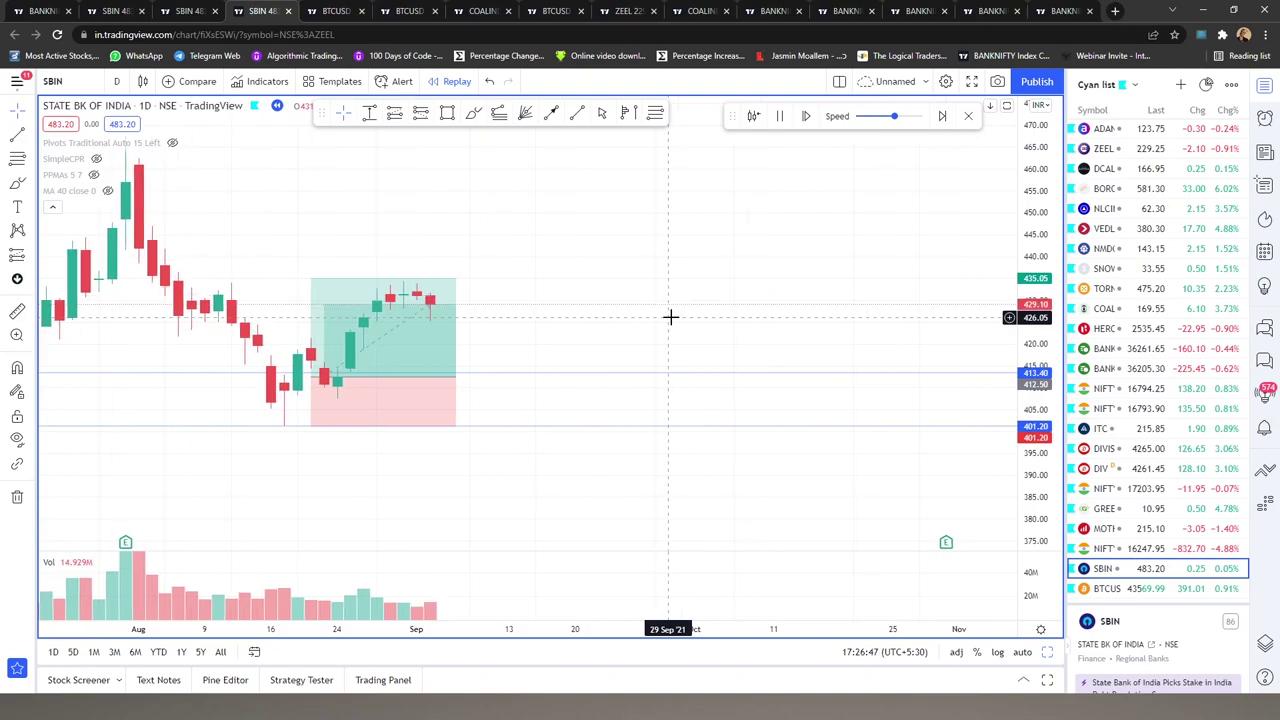
pyautogui.click(778, 117)
# Delete the long position, circle the hammer's body, and draw a cross below the recovery candles
pyautogui.click(430, 396)
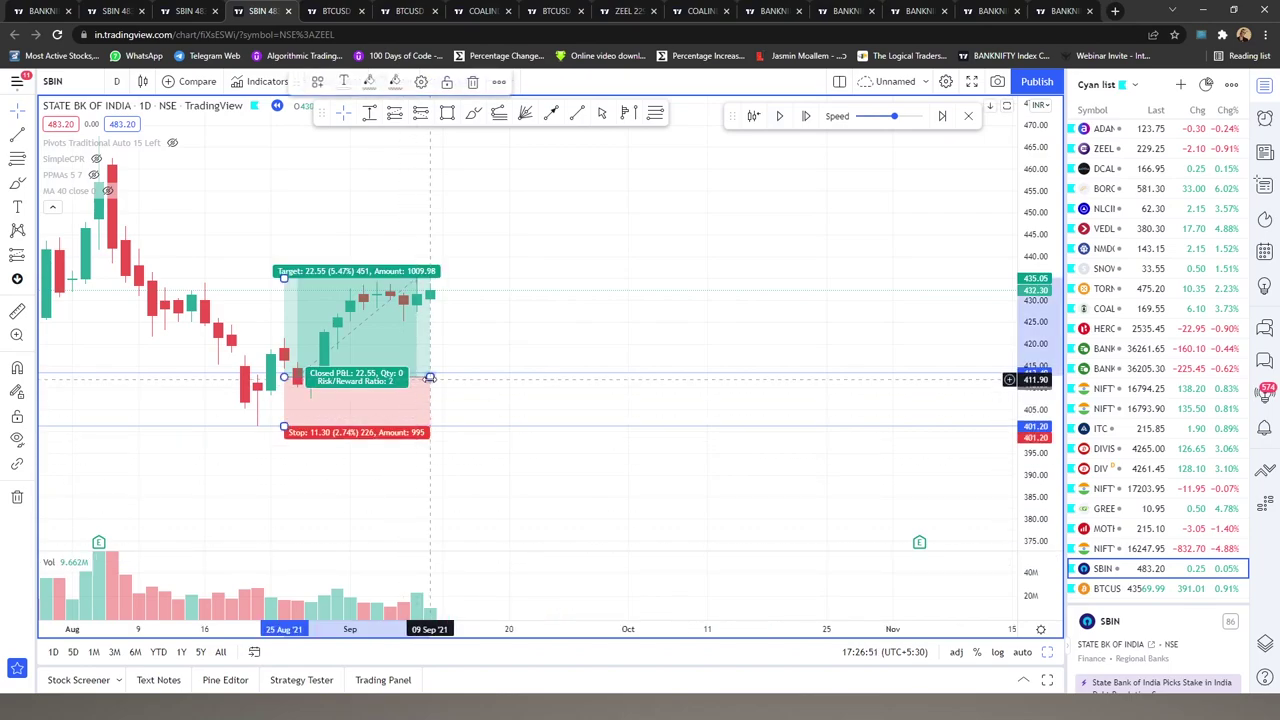
pyautogui.press('Delete')
pyautogui.hscroll(-5, 391, 449)
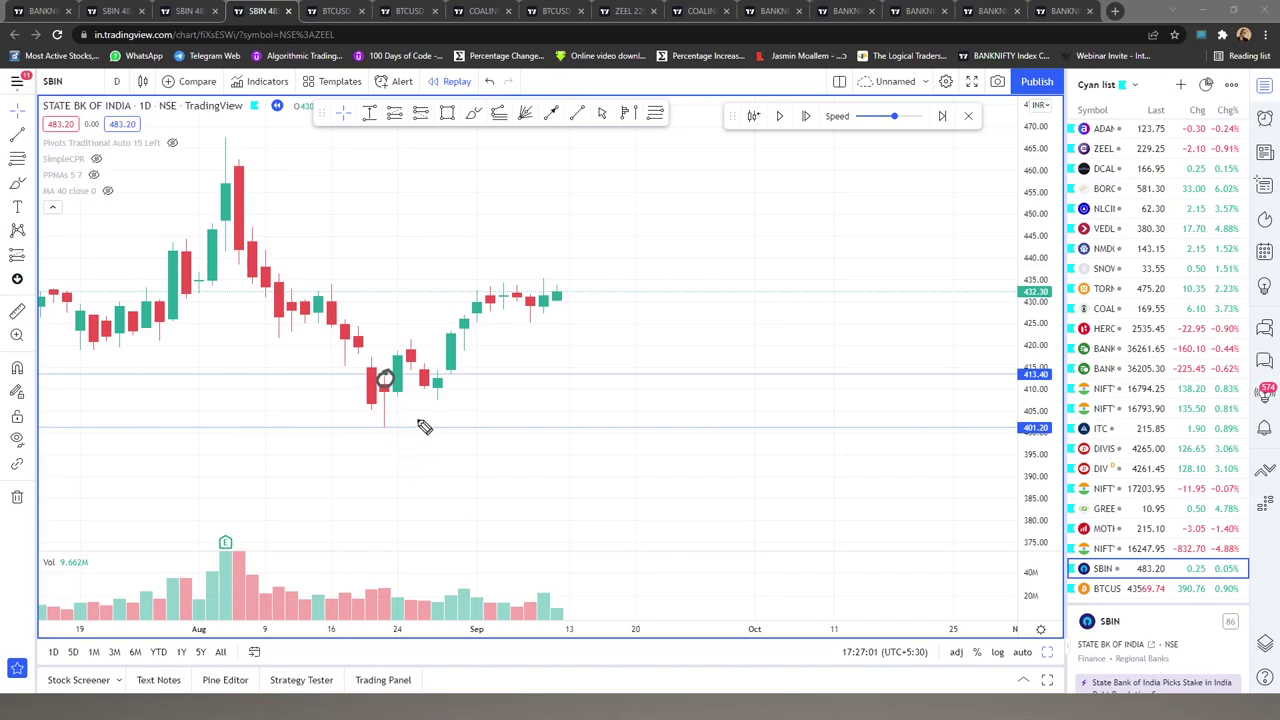
pyautogui.moveTo(488, 457)
pyautogui.mouseDown()
pyautogui.moveTo(506, 481)
pyautogui.moveTo(488, 481)
pyautogui.mouseUp()
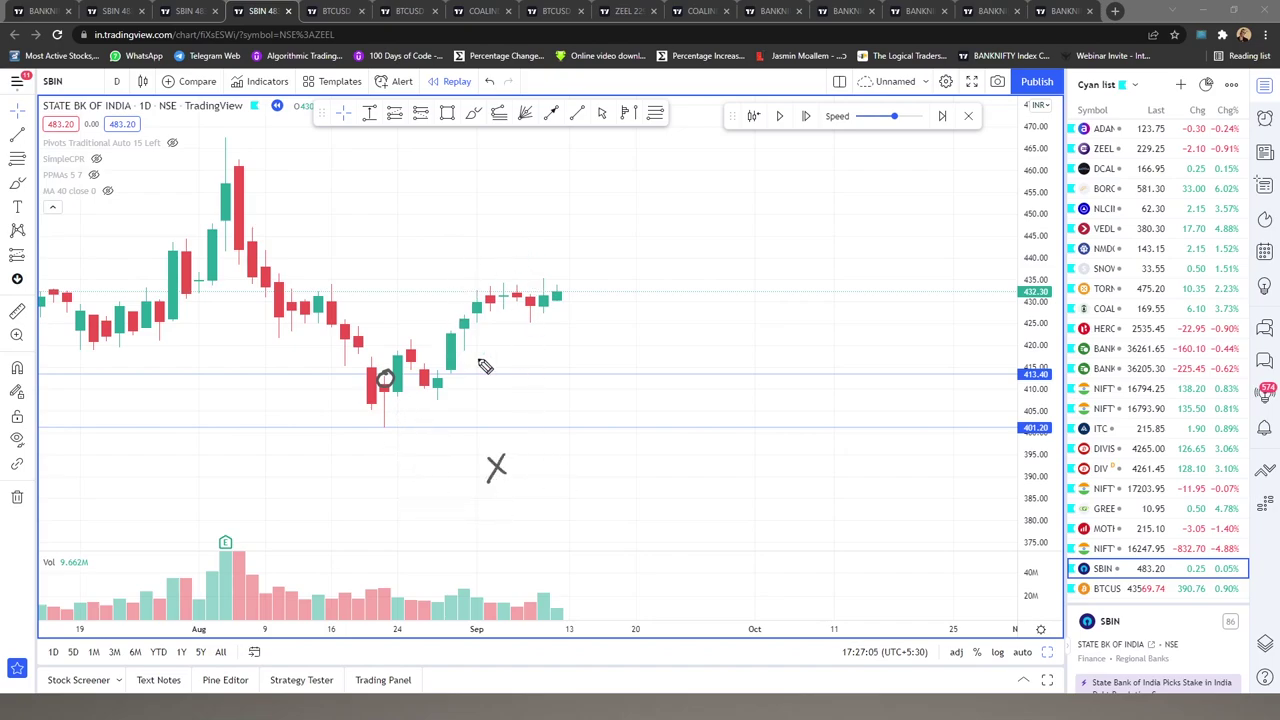
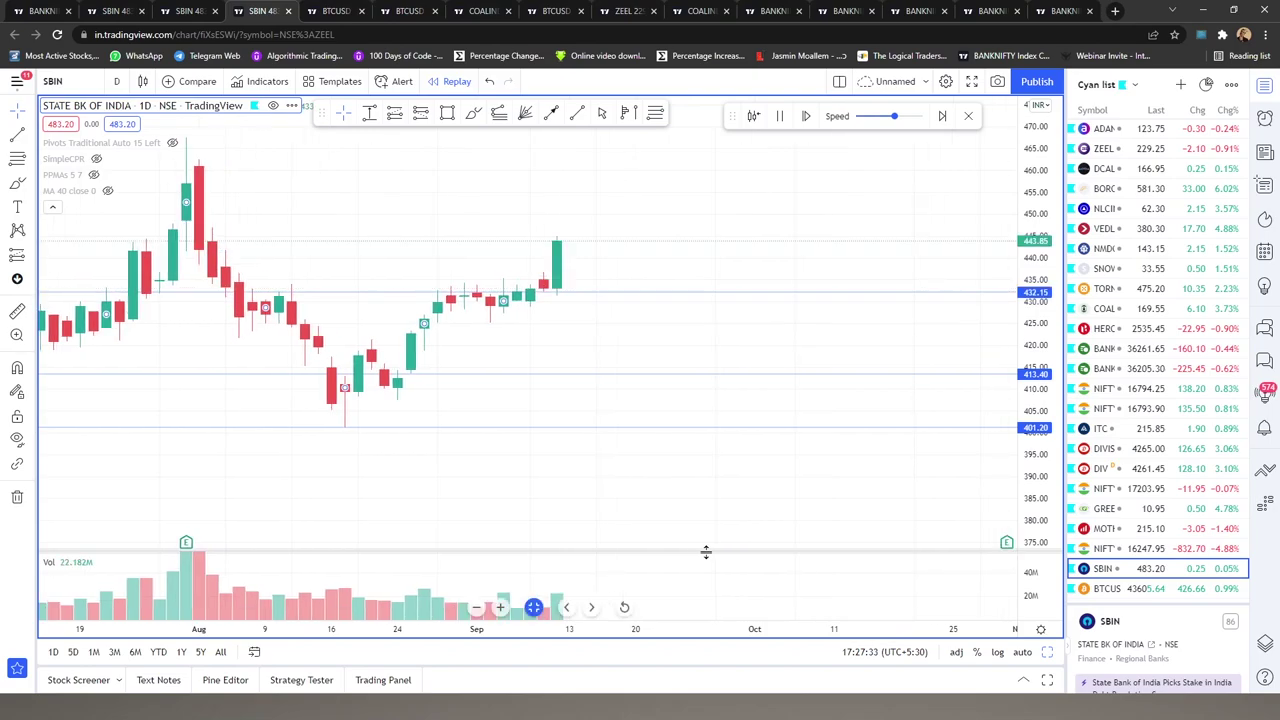
# Pause the replay after the rally, label the sideways zone's long-lower-wick candle "Hammer?", and draw an arrow curving up along the rally
pyautogui.click(780, 116)
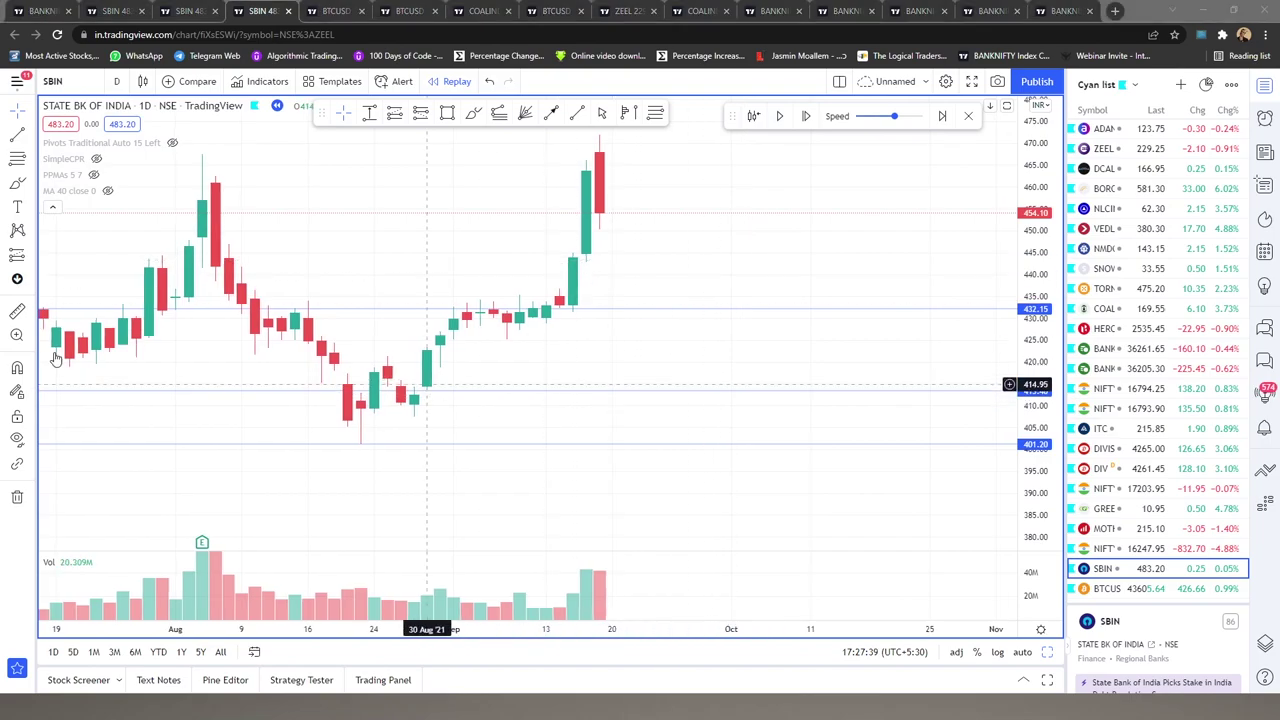
pyautogui.moveTo(511, 332)
pyautogui.mouseDown()
pyautogui.moveTo(622, 362)
pyautogui.moveTo(671, 354)
pyautogui.moveTo(689, 323)
pyautogui.moveTo(690, 350)
pyautogui.mouseUp()
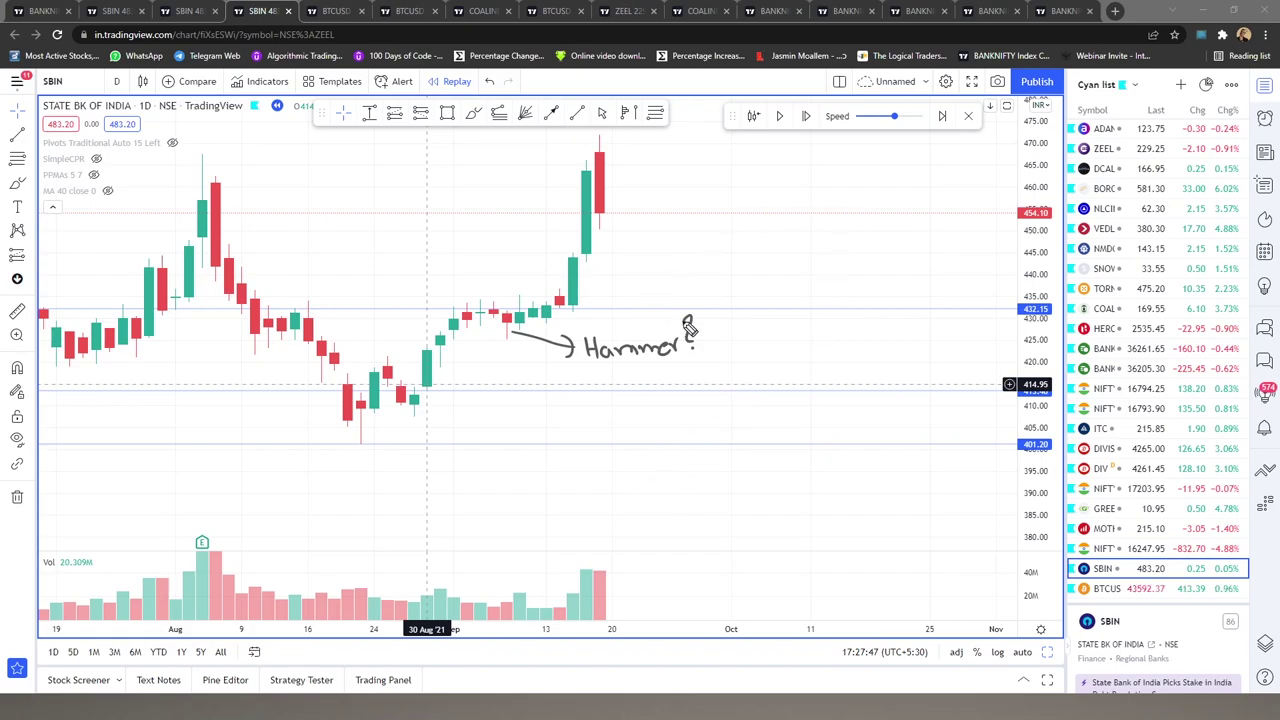
pyautogui.moveTo(550, 332)
pyautogui.mouseDown()
pyautogui.moveTo(615, 249)
pyautogui.moveTo(621, 258)
pyautogui.mouseUp()
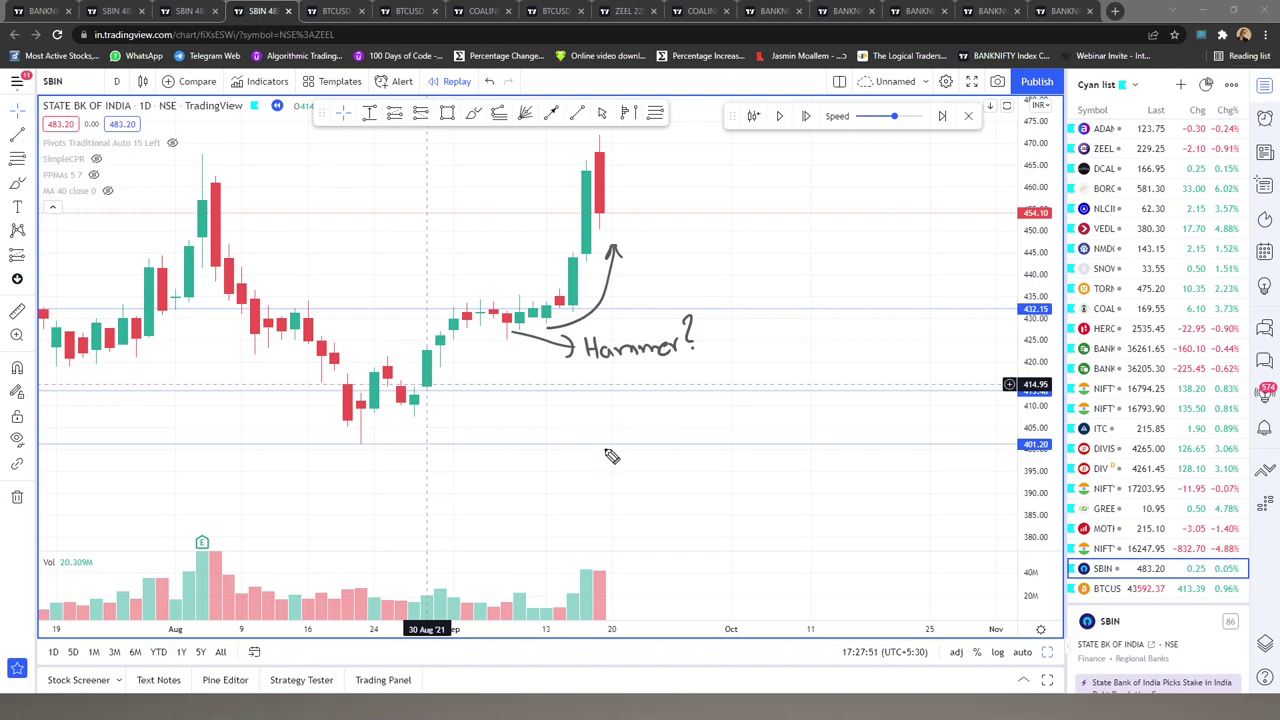
# Handwrite "Ans" beneath the "Hammer?" label and draw a large cross beside it
pyautogui.moveTo(585, 423); pyautogui.dragTo(598, 414)
pyautogui.moveTo(604, 422); pyautogui.dragTo(617, 420)
pyautogui.moveTo(698, 366)
pyautogui.mouseDown()
pyautogui.moveTo(732, 400)
pyautogui.moveTo(695, 422)
pyautogui.mouseUp()
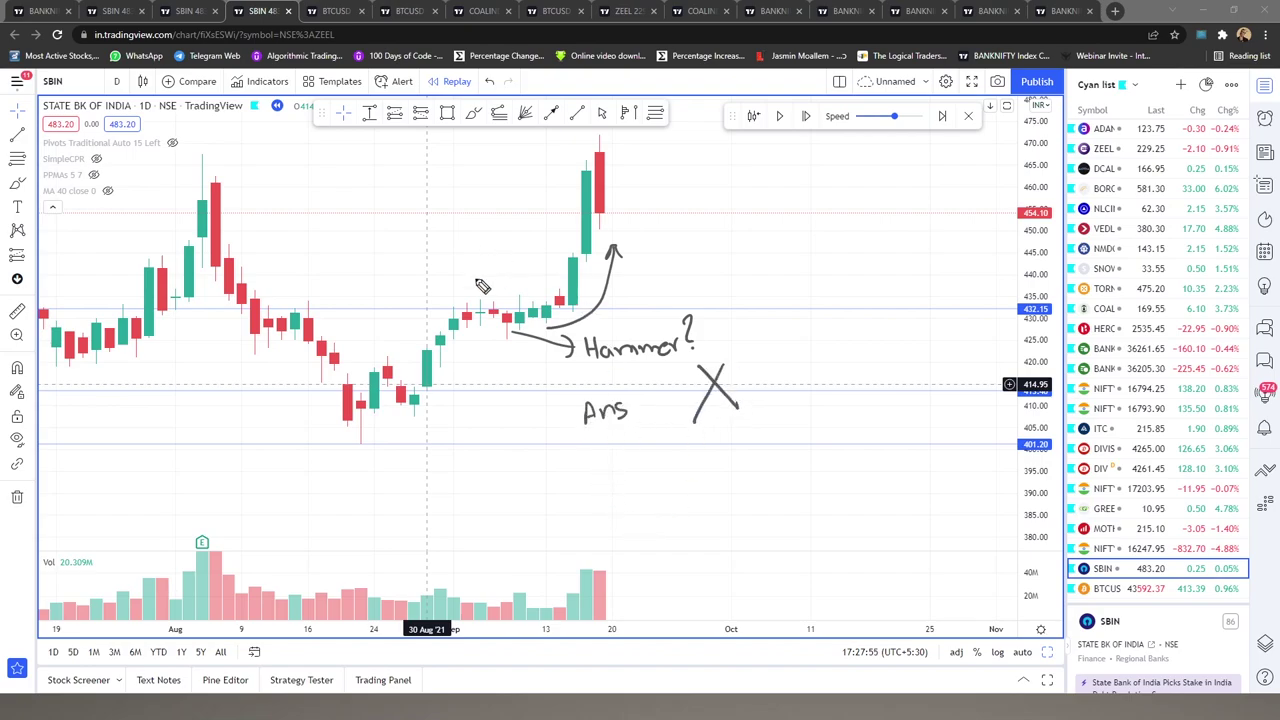
# Draw arrows over the sideways candles and along the August decline, and circle the lower wick of the hammer at the bottom
pyautogui.moveTo(462, 306); pyautogui.dragTo(507, 303)
pyautogui.moveTo(232, 210); pyautogui.dragTo(376, 370)
pyautogui.moveTo(368, 416); pyautogui.dragTo(362, 421)
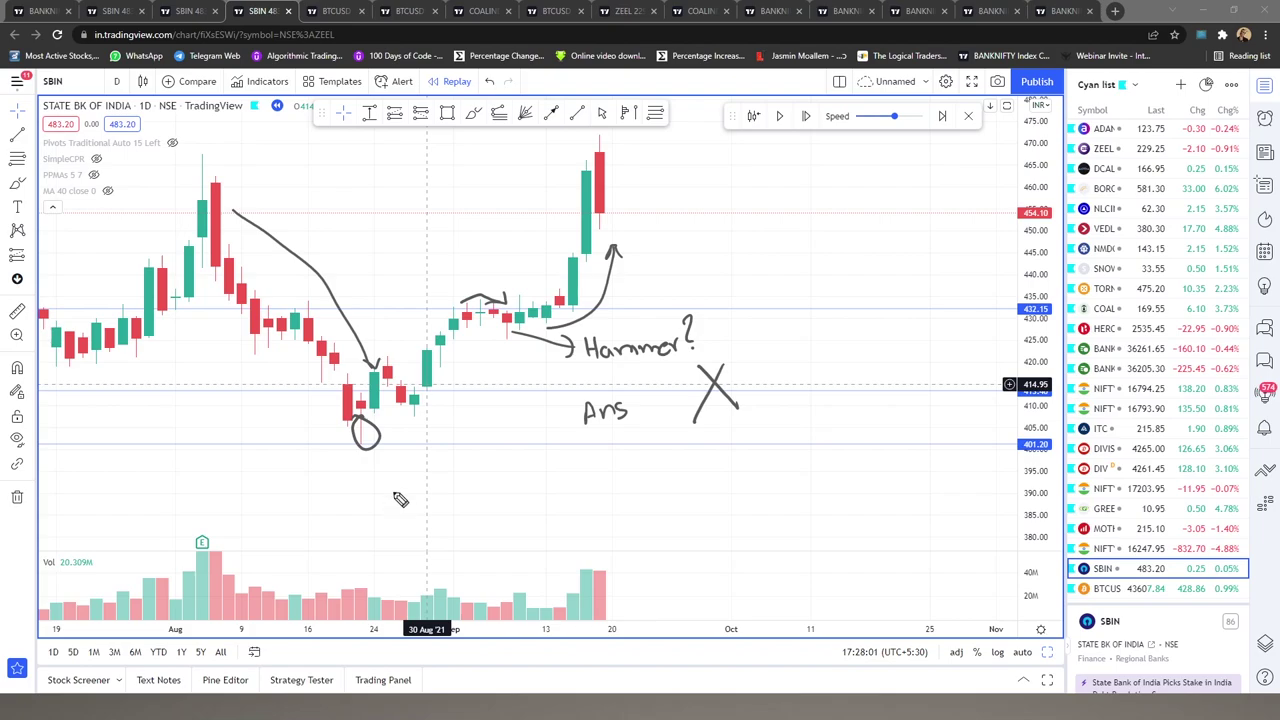
# Circle the questioned candle in the sideways zone, point a line at it, and handwrite "another signal" and "We need another clue" above
pyautogui.moveTo(510, 330); pyautogui.dragTo(512, 322)
pyautogui.moveTo(506, 268)
pyautogui.mouseDown()
pyautogui.moveTo(518, 316)
pyautogui.moveTo(498, 252)
pyautogui.mouseUp()
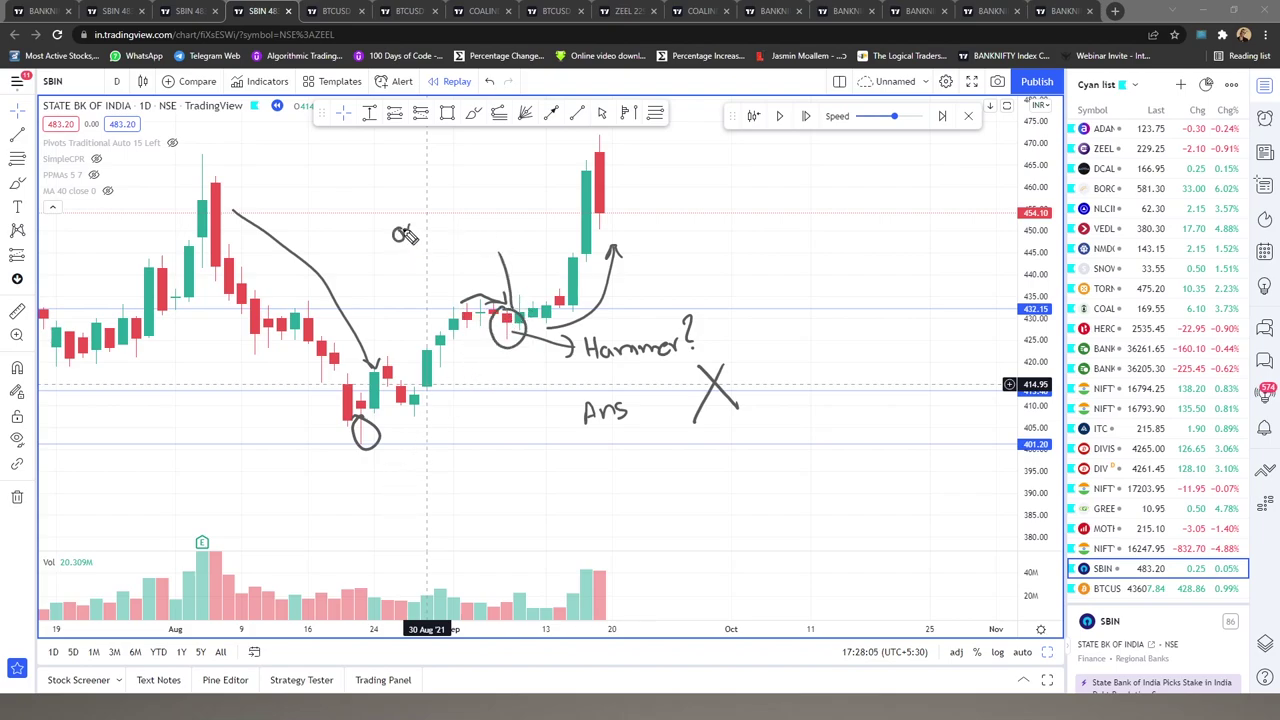
pyautogui.moveTo(405, 235)
pyautogui.mouseDown()
pyautogui.moveTo(488, 210)
pyautogui.moveTo(508, 178)
pyautogui.mouseUp()
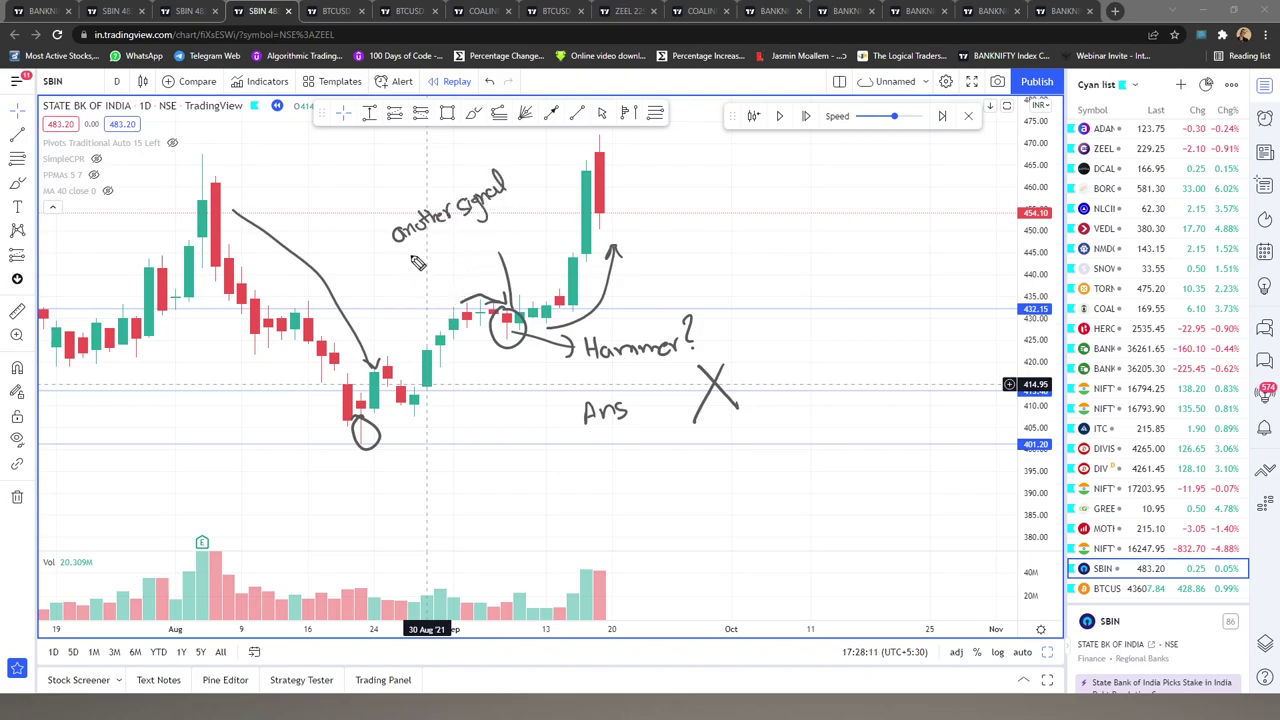
pyautogui.moveTo(408, 247)
pyautogui.mouseDown()
pyautogui.moveTo(474, 249)
pyautogui.moveTo(482, 228)
pyautogui.moveTo(556, 206)
pyautogui.moveTo(590, 178)
pyautogui.mouseUp()
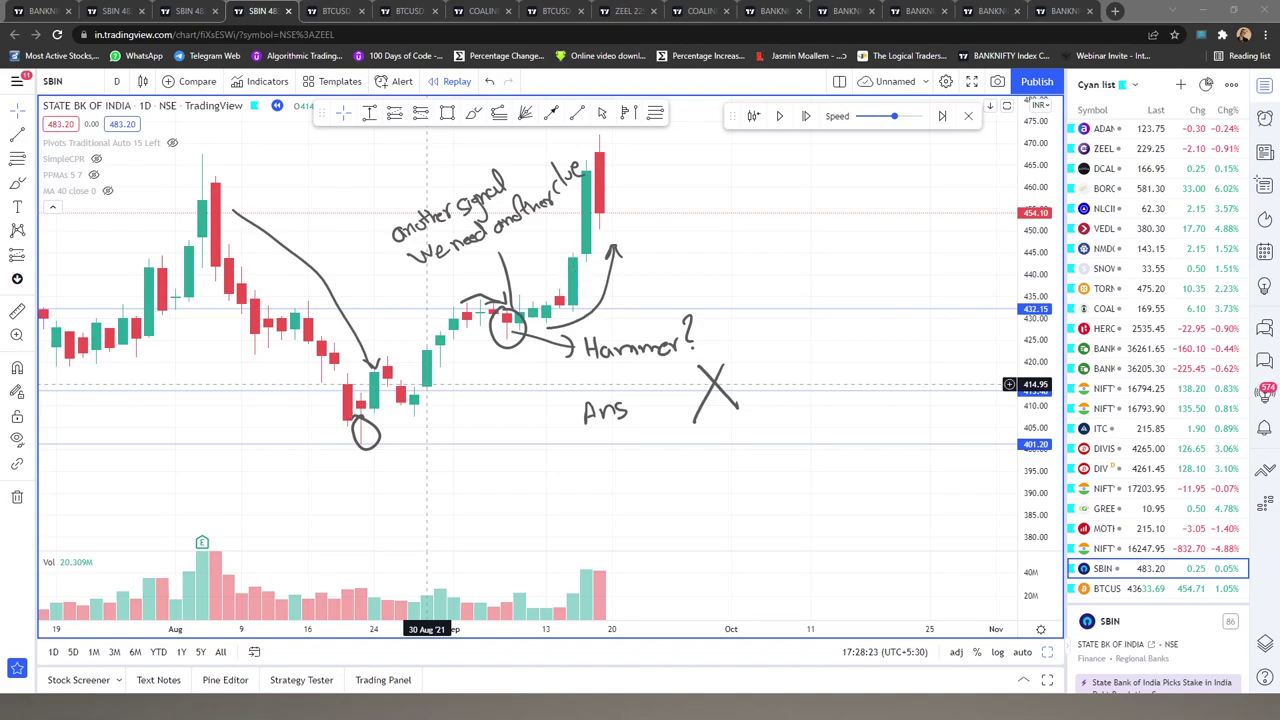
# Clear the ink and draw arrows for the uptrend into the sideways zone's long-lower-wick candle and a possible downward turn after it
pyautogui.hotkey('ctrl', 'alt', 'h')
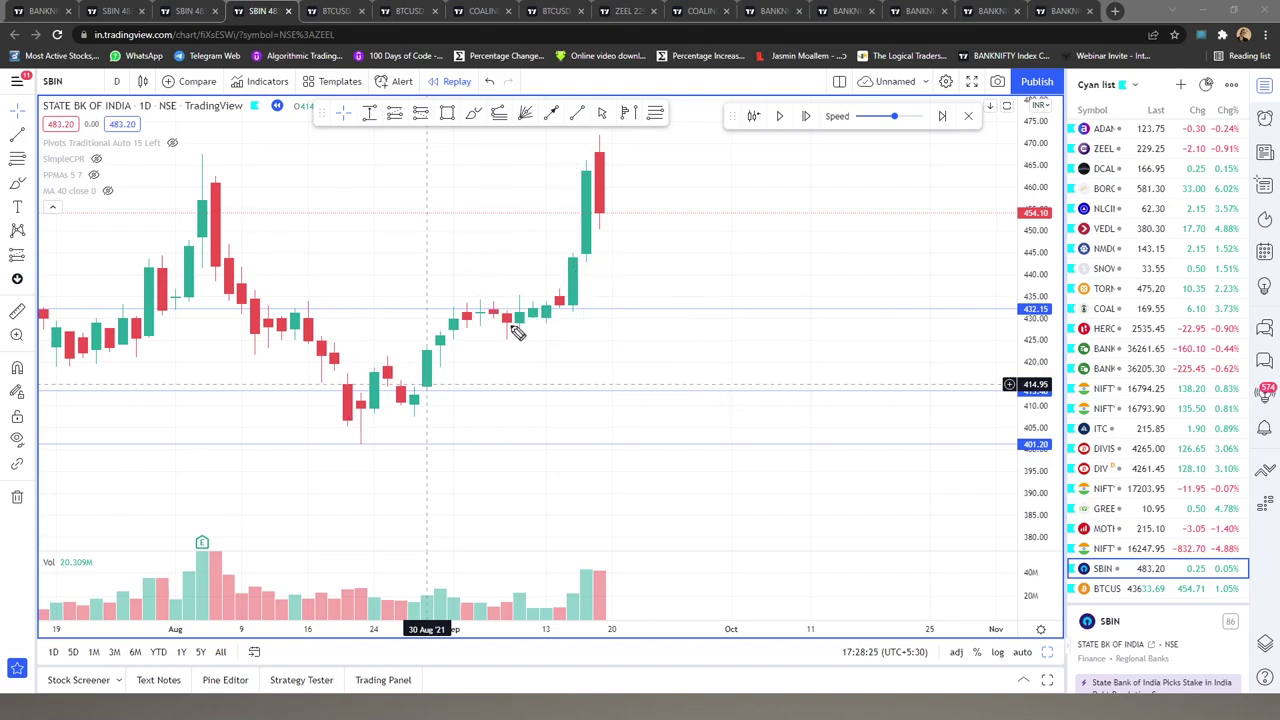
pyautogui.moveTo(531, 321)
pyautogui.mouseDown()
pyautogui.moveTo(553, 305)
pyautogui.moveTo(566, 352)
pyautogui.moveTo(580, 341)
pyautogui.mouseUp()
pyautogui.moveTo(507, 321); pyautogui.dragTo(518, 290)
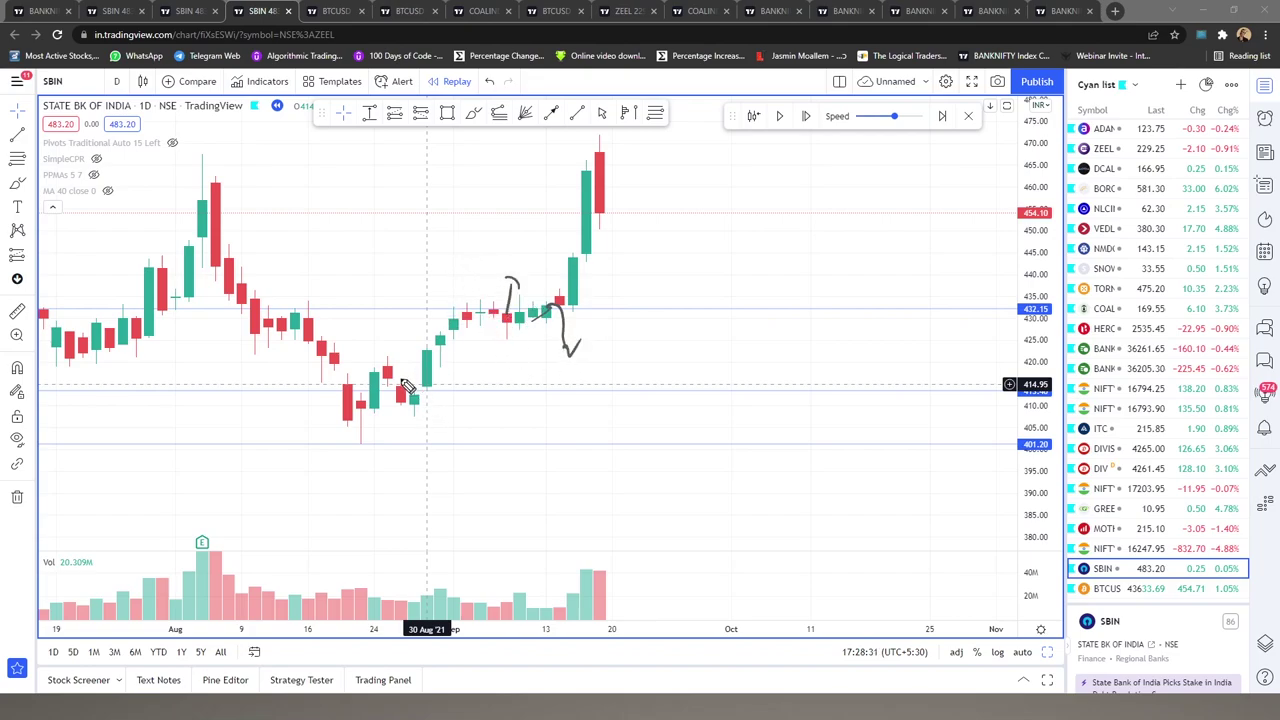
pyautogui.moveTo(403, 383); pyautogui.dragTo(491, 305)
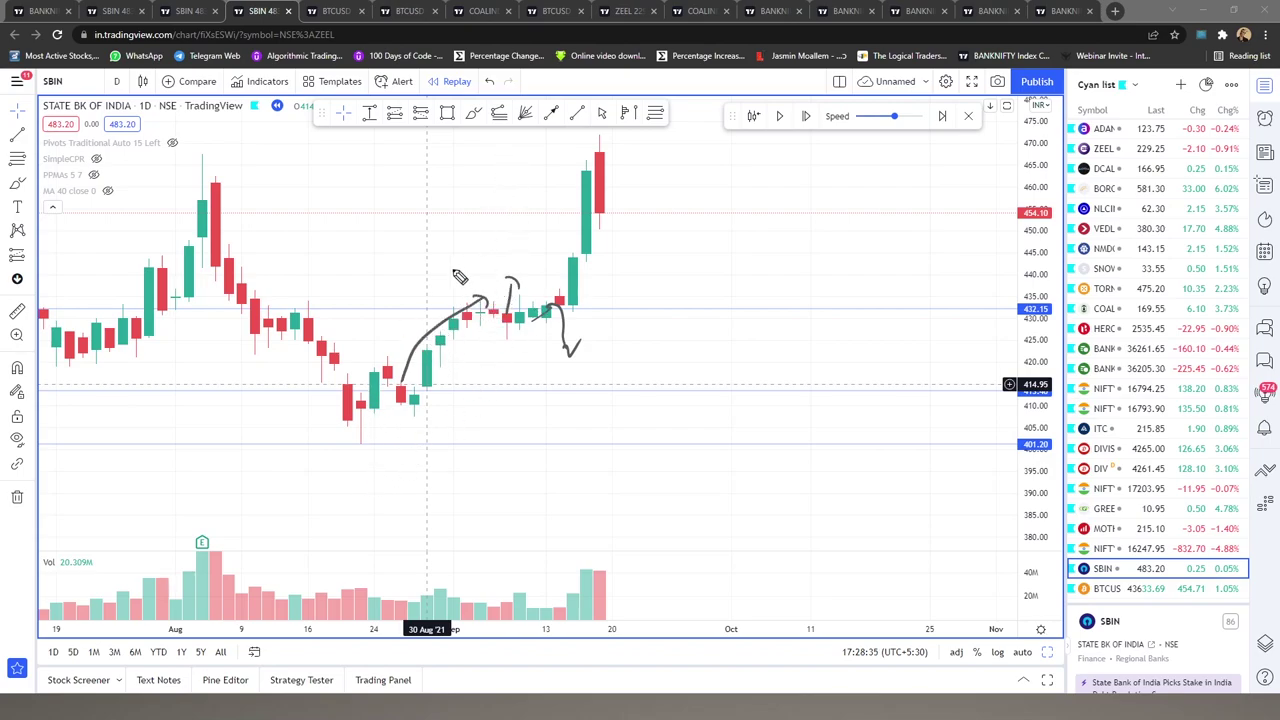
# Handwrite "Hanging man" above the candle and "Bearish indicator" to the right of the rally, underlining the latter twice
pyautogui.moveTo(446, 234)
pyautogui.mouseDown()
pyautogui.moveTo(451, 251)
pyautogui.moveTo(491, 229)
pyautogui.moveTo(513, 246)
pyautogui.moveTo(492, 250)
pyautogui.moveTo(522, 244)
pyautogui.mouseUp()
pyautogui.moveTo(650, 262); pyautogui.dragTo(733, 240)
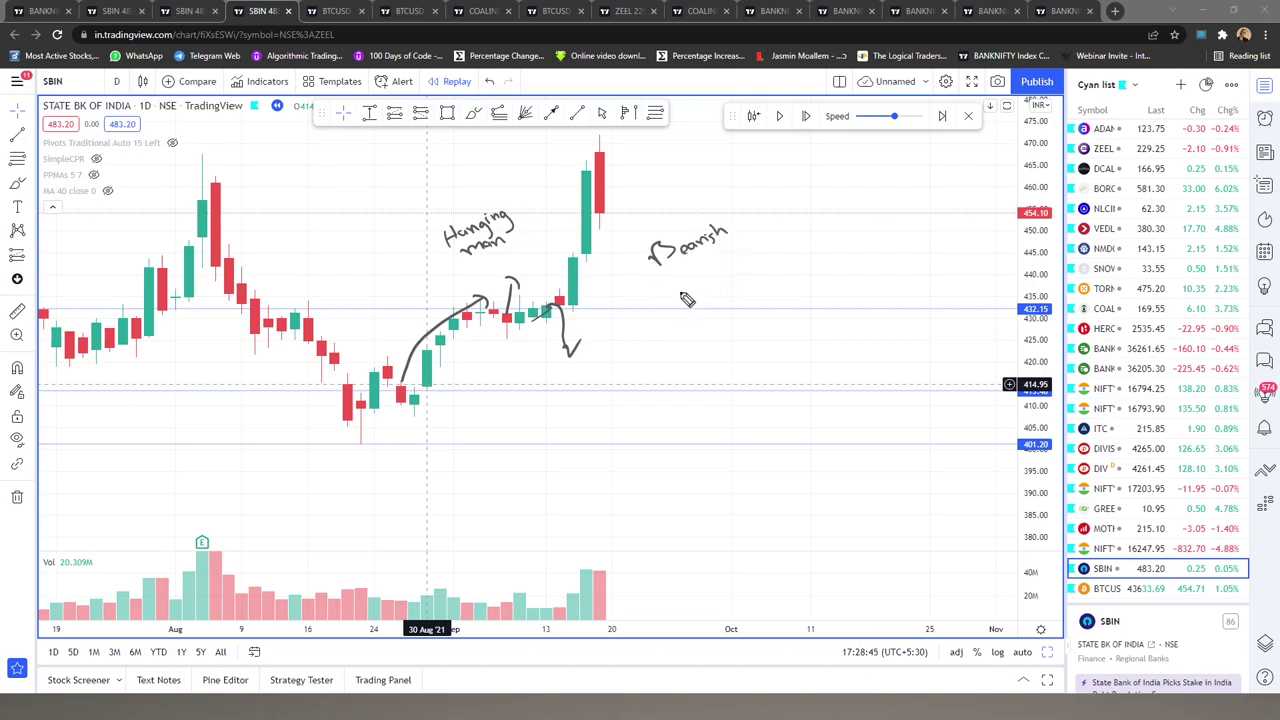
pyautogui.moveTo(690, 262); pyautogui.dragTo(763, 251)
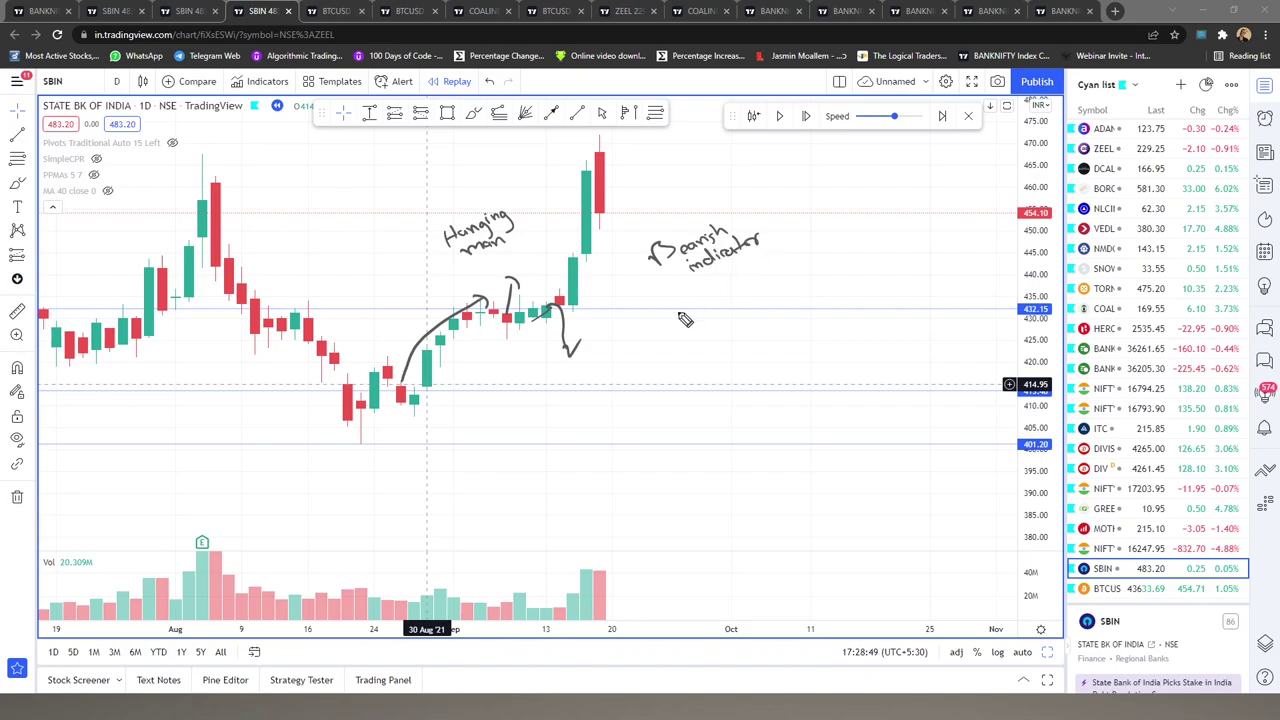
pyautogui.moveTo(691, 285); pyautogui.dragTo(768, 255)
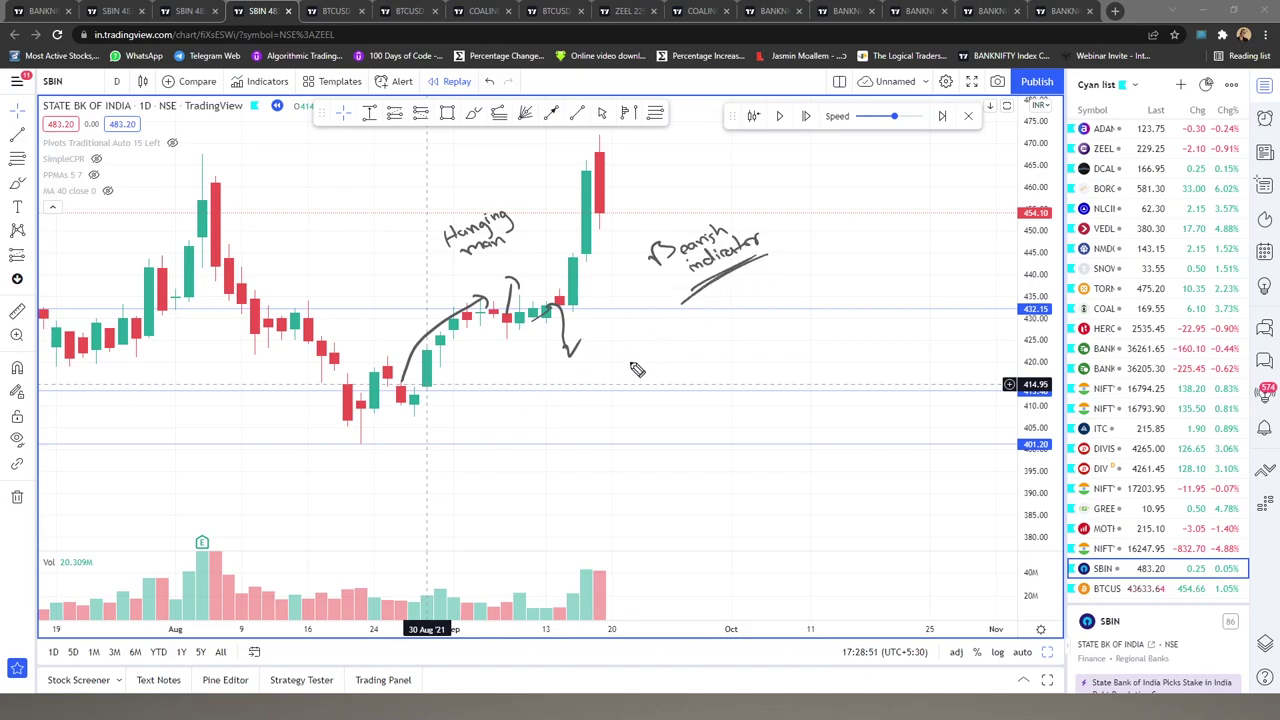
# Circle the hammer and the hanging man candles and draw two small crosses below "Bearish indicator"
pyautogui.moveTo(623, 329)
pyautogui.mouseDown()
pyautogui.moveTo(634, 346)
pyautogui.moveTo(622, 348)
pyautogui.mouseUp()
pyautogui.moveTo(369, 395); pyautogui.dragTo(358, 407)
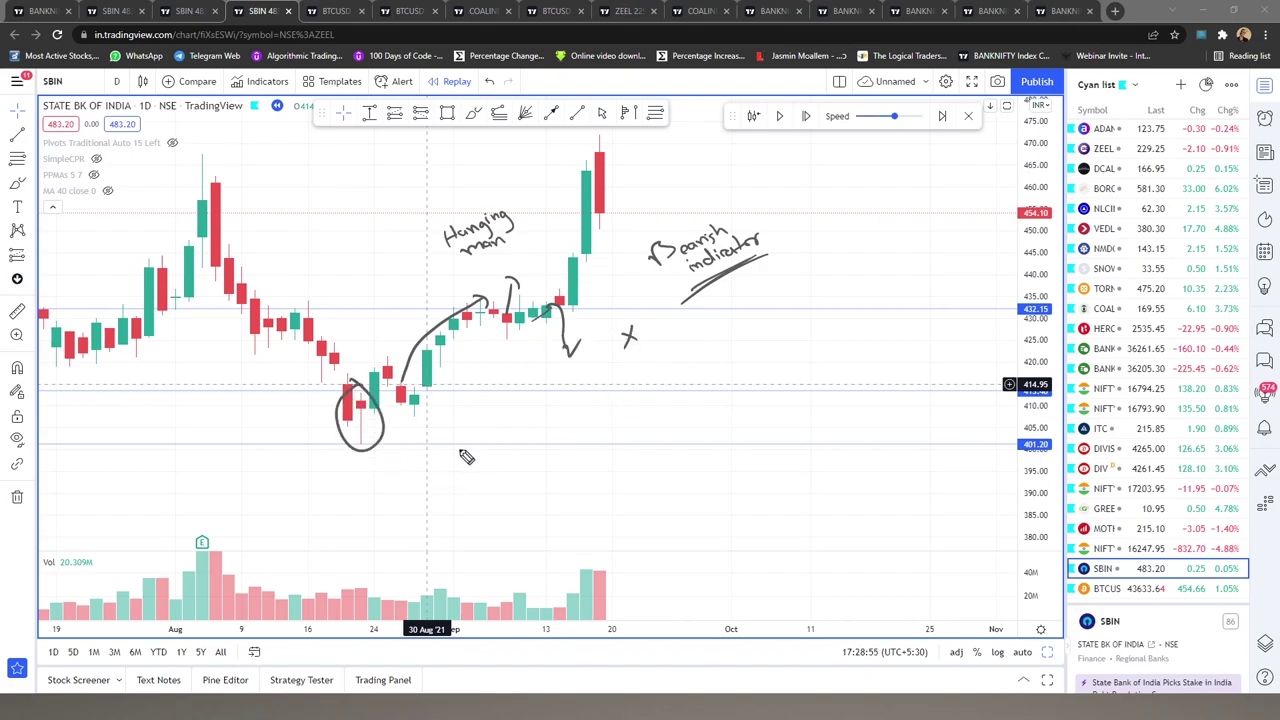
pyautogui.moveTo(515, 302); pyautogui.dragTo(518, 300)
pyautogui.moveTo(648, 396)
pyautogui.mouseDown()
pyautogui.moveTo(634, 411)
pyautogui.moveTo(650, 412)
pyautogui.mouseUp()
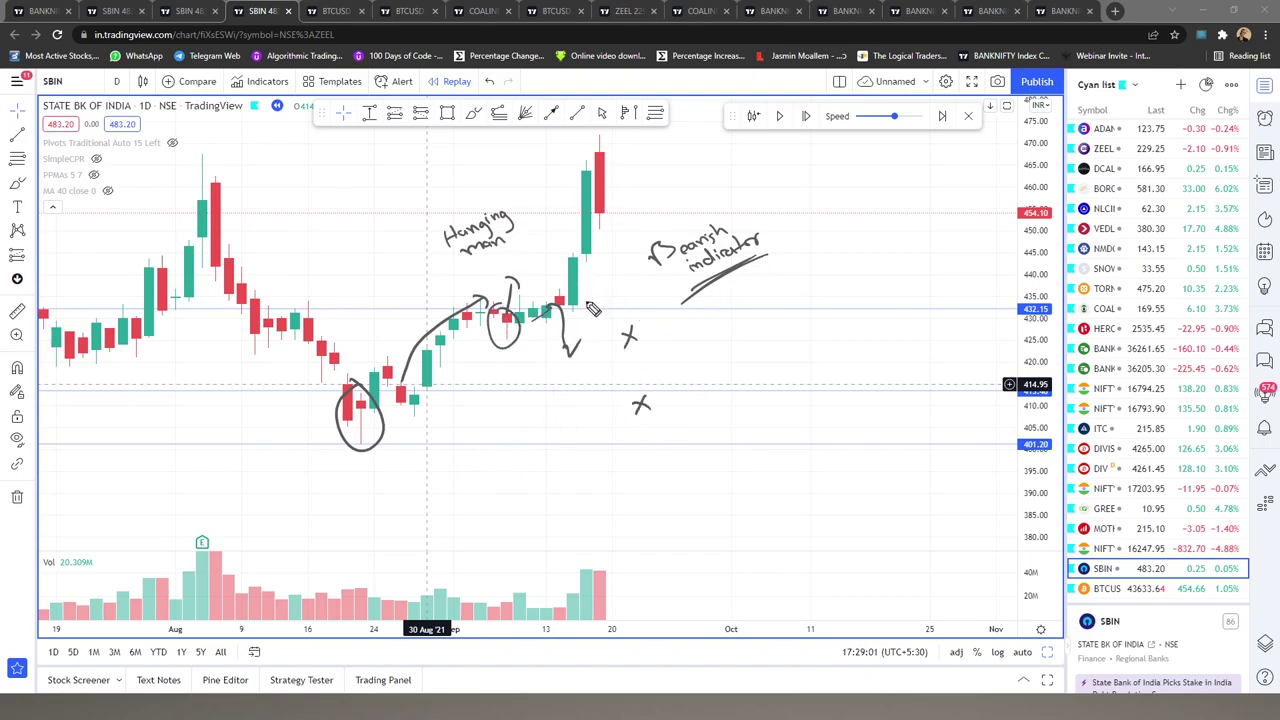
# Draw an upward arrow along the September rally and two dollar signs to its right
pyautogui.moveTo(594, 300); pyautogui.dragTo(633, 208)
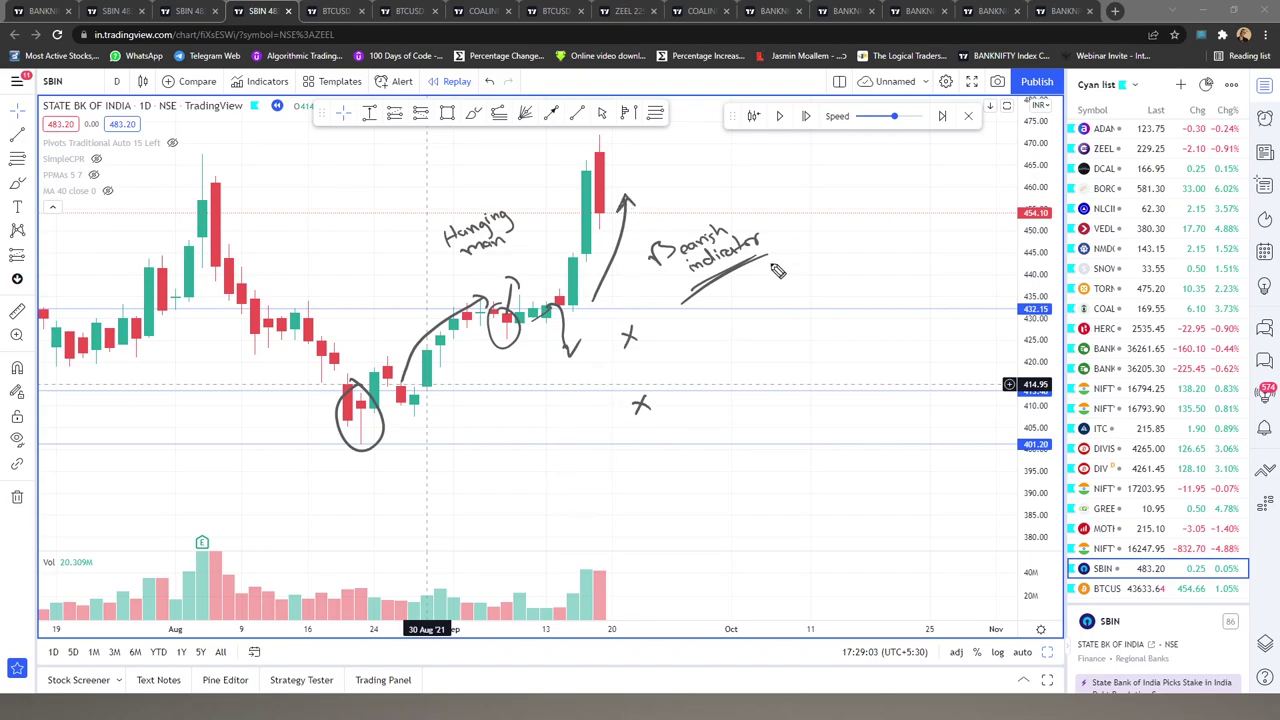
pyautogui.moveTo(832, 182)
pyautogui.mouseDown()
pyautogui.moveTo(815, 207)
pyautogui.moveTo(850, 209)
pyautogui.mouseUp()
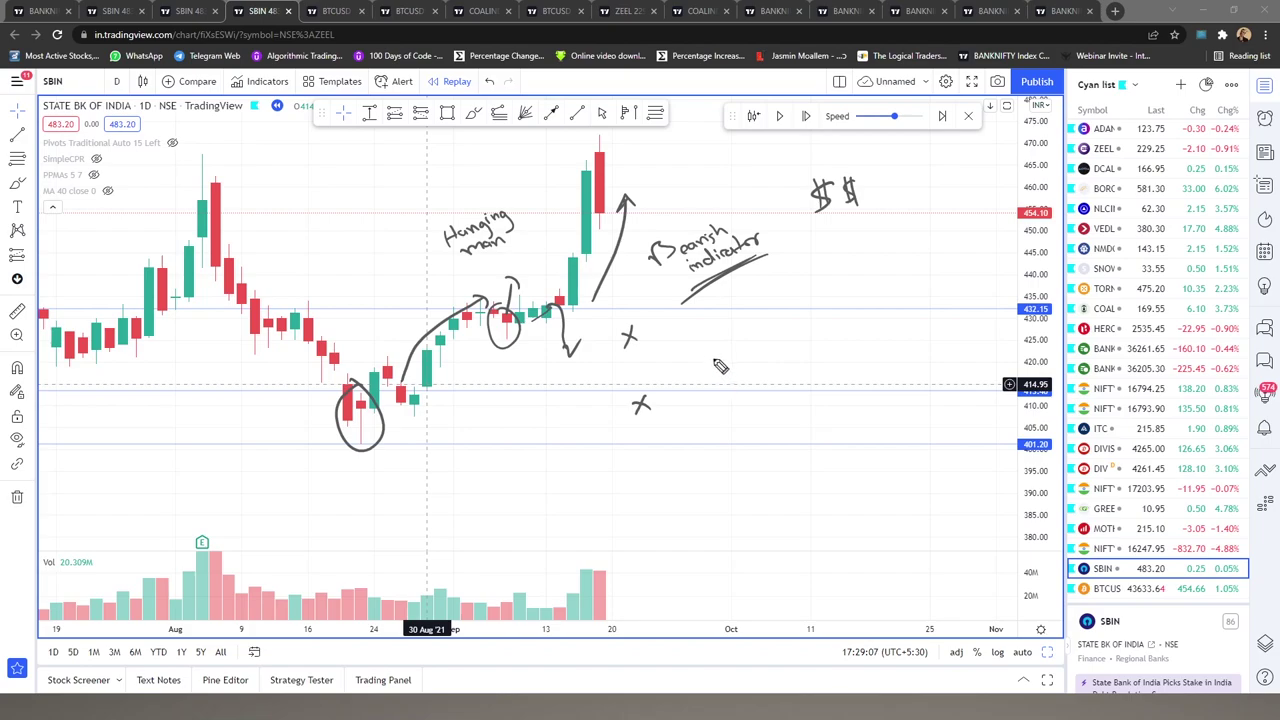
# Handwrite "STOP Random Rewards" on three lines below "Bearish indicator", and clear all the ink from the chart
pyautogui.moveTo(719, 349)
pyautogui.mouseDown()
pyautogui.moveTo(716, 370)
pyautogui.moveTo(746, 342)
pyautogui.mouseUp()
pyautogui.moveTo(737, 343)
pyautogui.mouseDown()
pyautogui.moveTo(738, 364)
pyautogui.moveTo(761, 335)
pyautogui.mouseUp()
pyautogui.moveTo(762, 336); pyautogui.dragTo(763, 350)
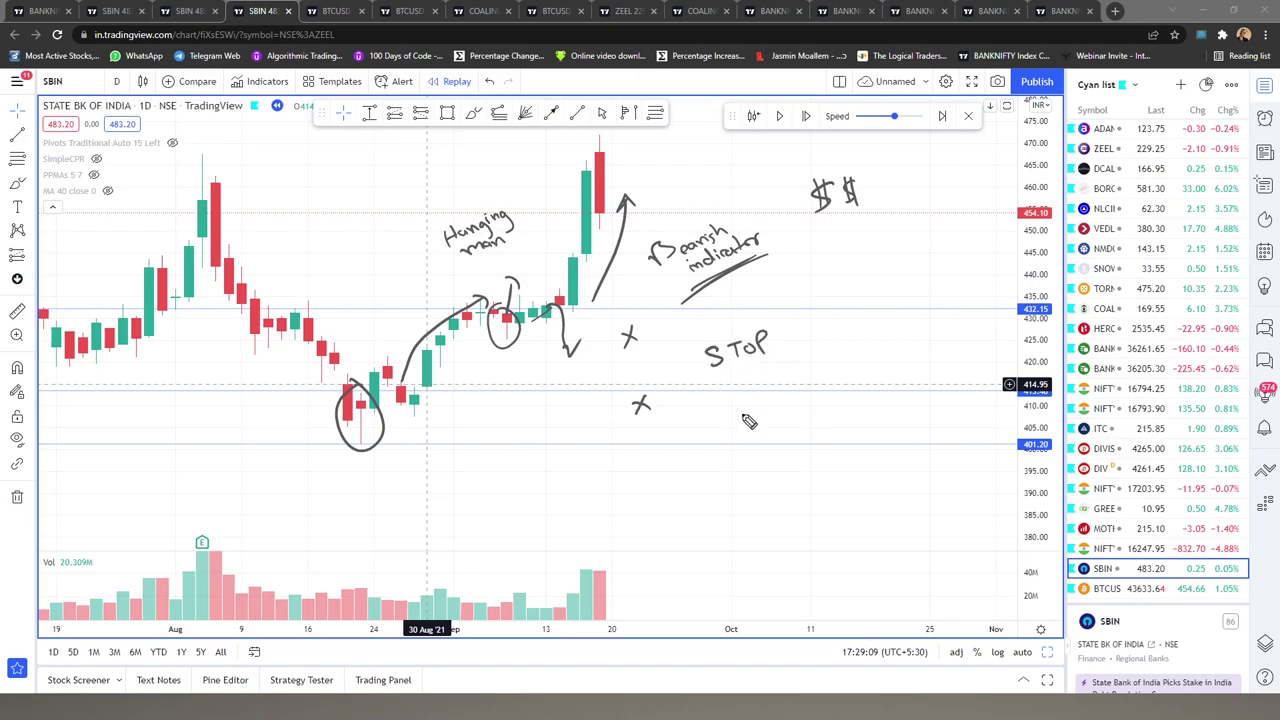
pyautogui.moveTo(710, 384)
pyautogui.mouseDown()
pyautogui.moveTo(750, 402)
pyautogui.moveTo(806, 366)
pyautogui.mouseUp()
pyautogui.moveTo(728, 418)
pyautogui.mouseDown()
pyautogui.moveTo(730, 438)
pyautogui.moveTo(836, 380)
pyautogui.moveTo(852, 396)
pyautogui.mouseUp()
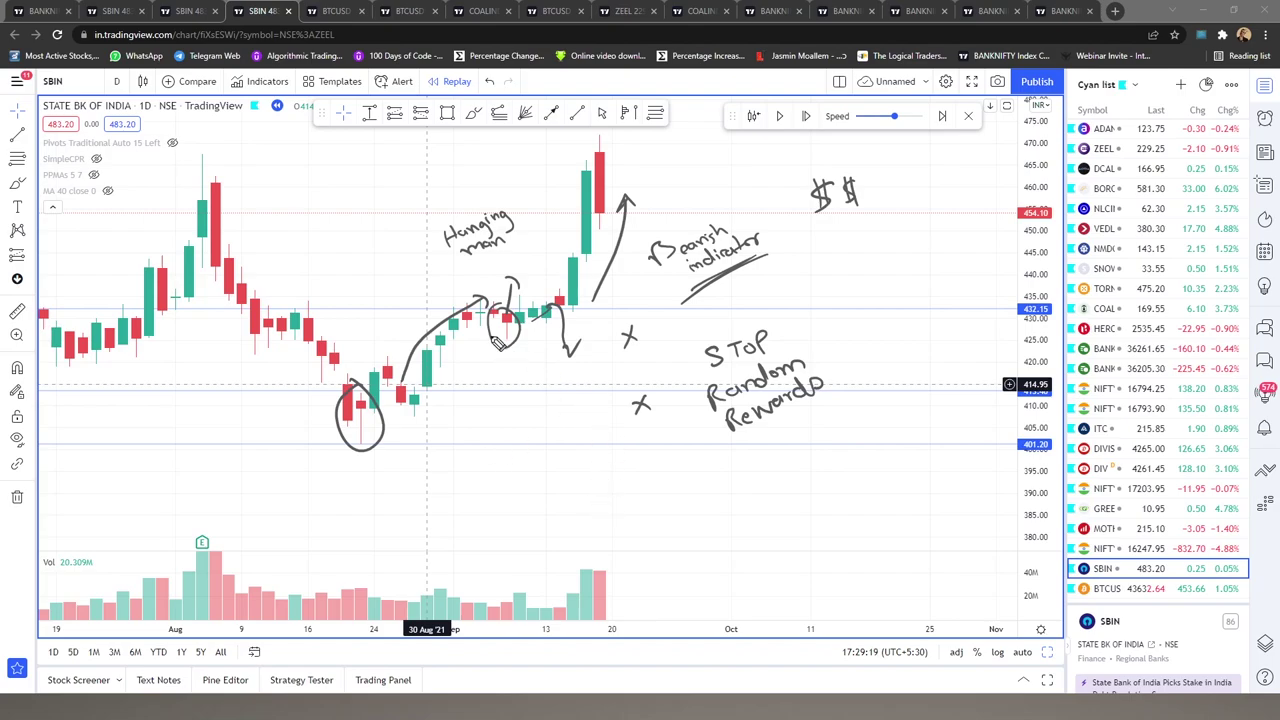
pyautogui.hotkey('ctrl', 'alt', 'h')
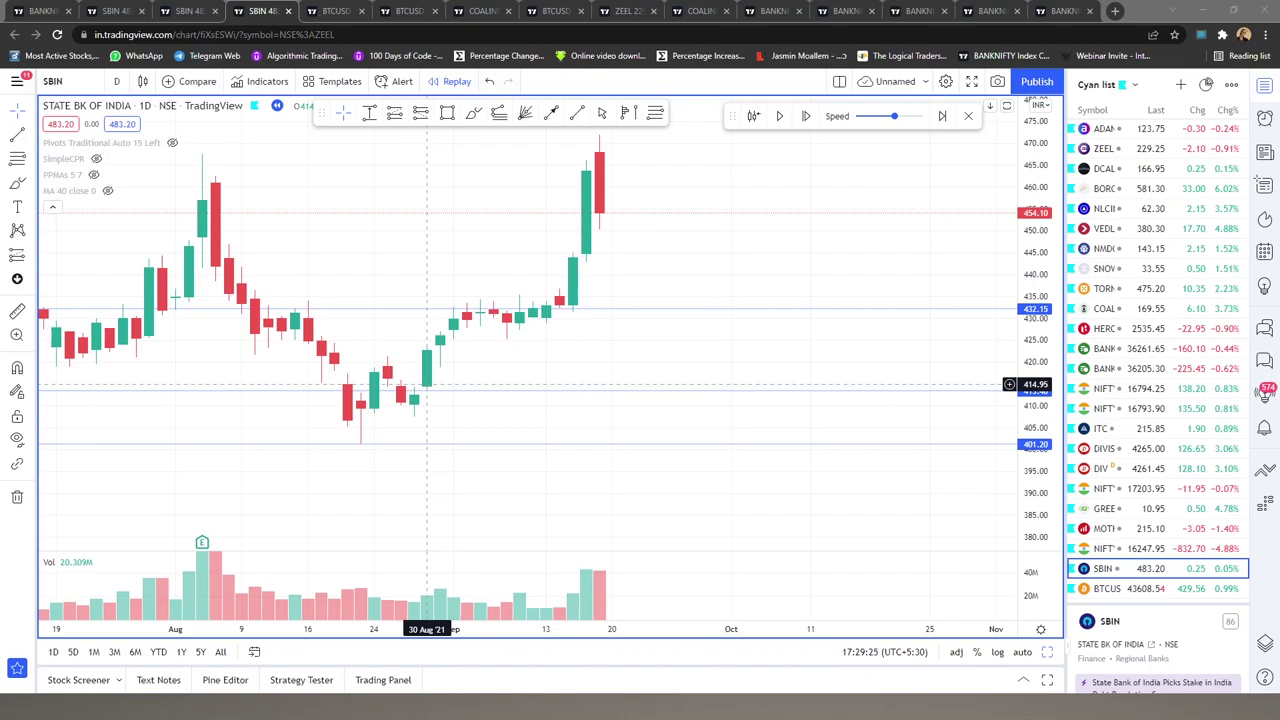
# Switch to the BTCUSD daily chart, circle the mid-March 2020 hammer, and mark the candles after it with two short lines and an arrow
pyautogui.hotkey('ctrl', 'Tab')
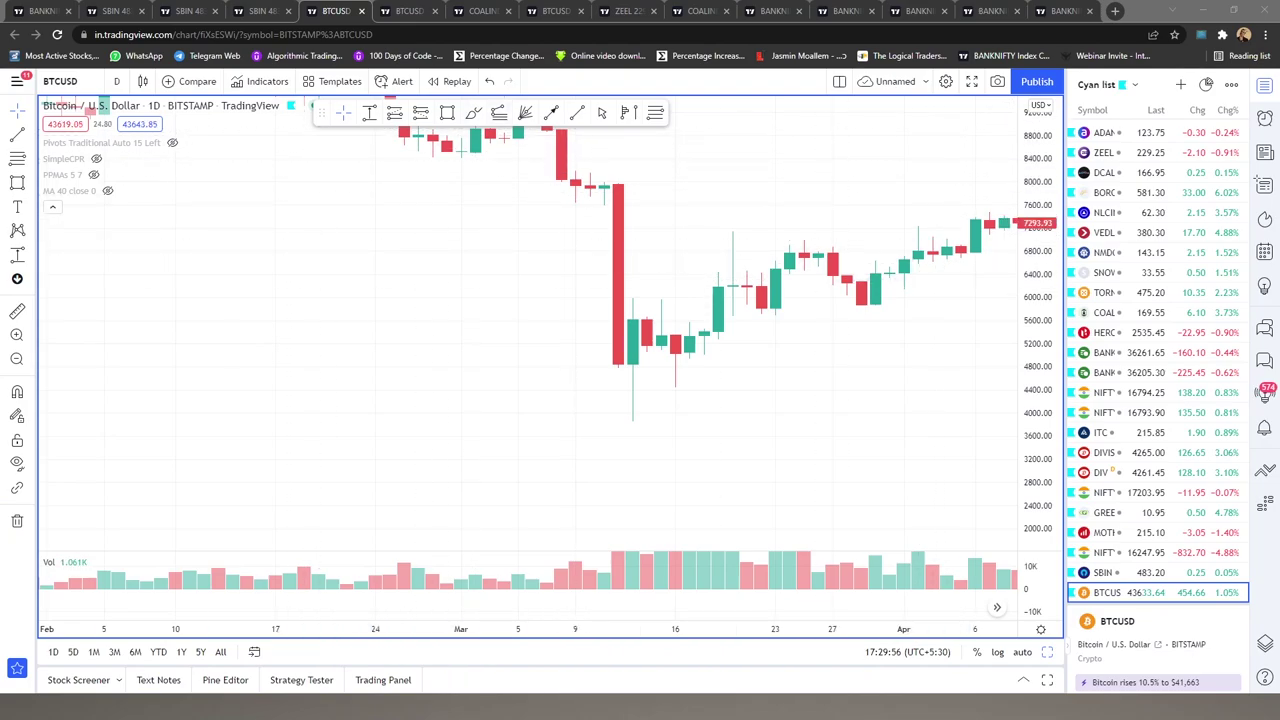
pyautogui.moveTo(534, 369); pyautogui.dragTo(446, 434)
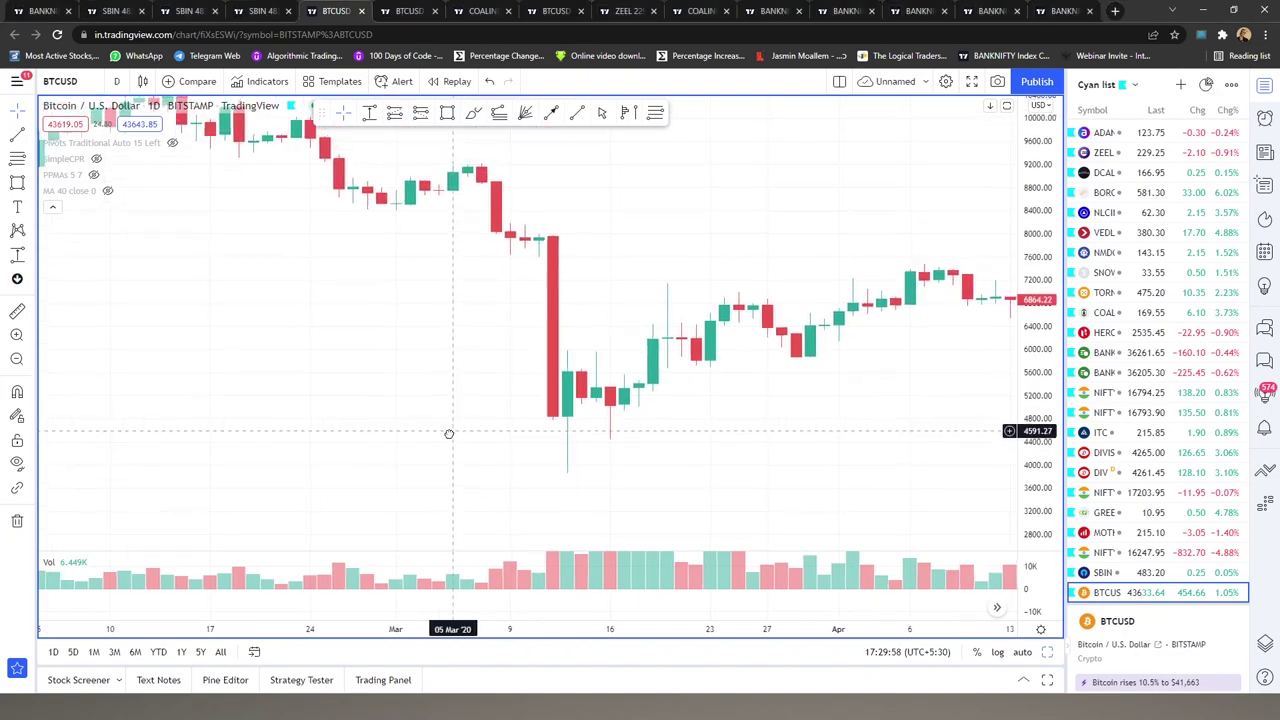
pyautogui.scroll(-3, 934, 380)
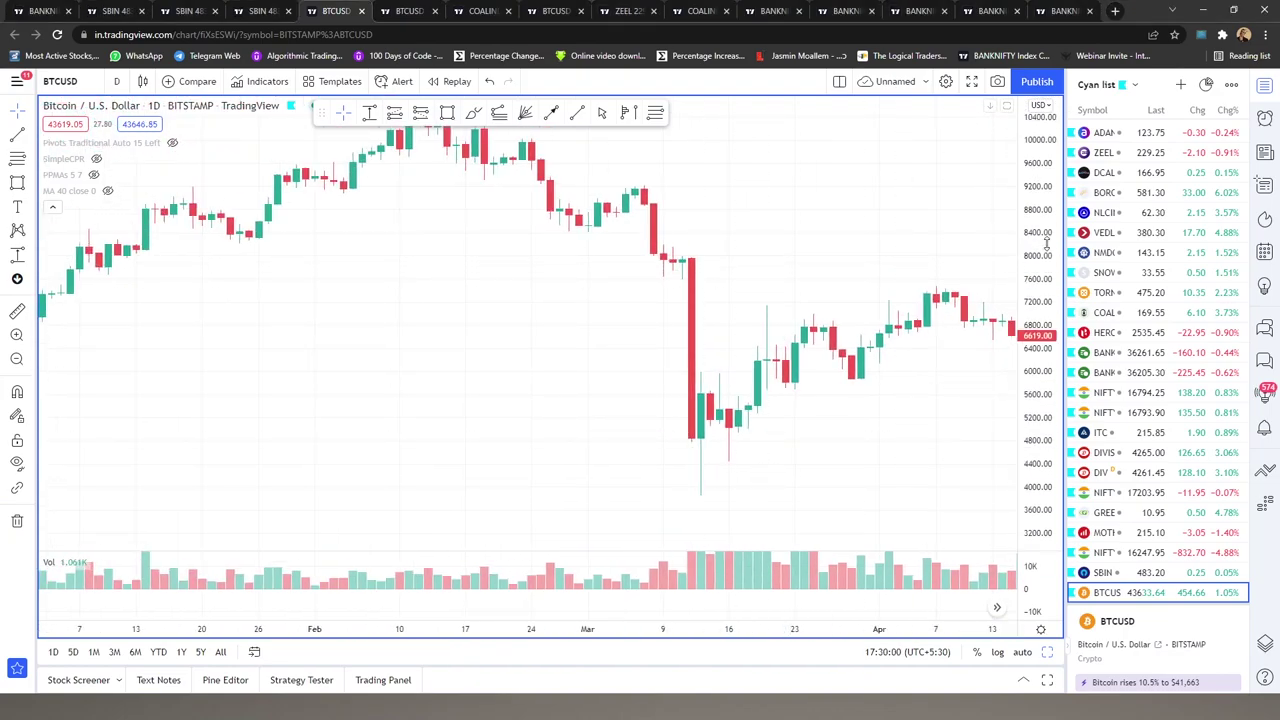
pyautogui.moveTo(1035, 390); pyautogui.dragTo(1035, 418)
pyautogui.moveTo(830, 489); pyautogui.dragTo(806, 483)
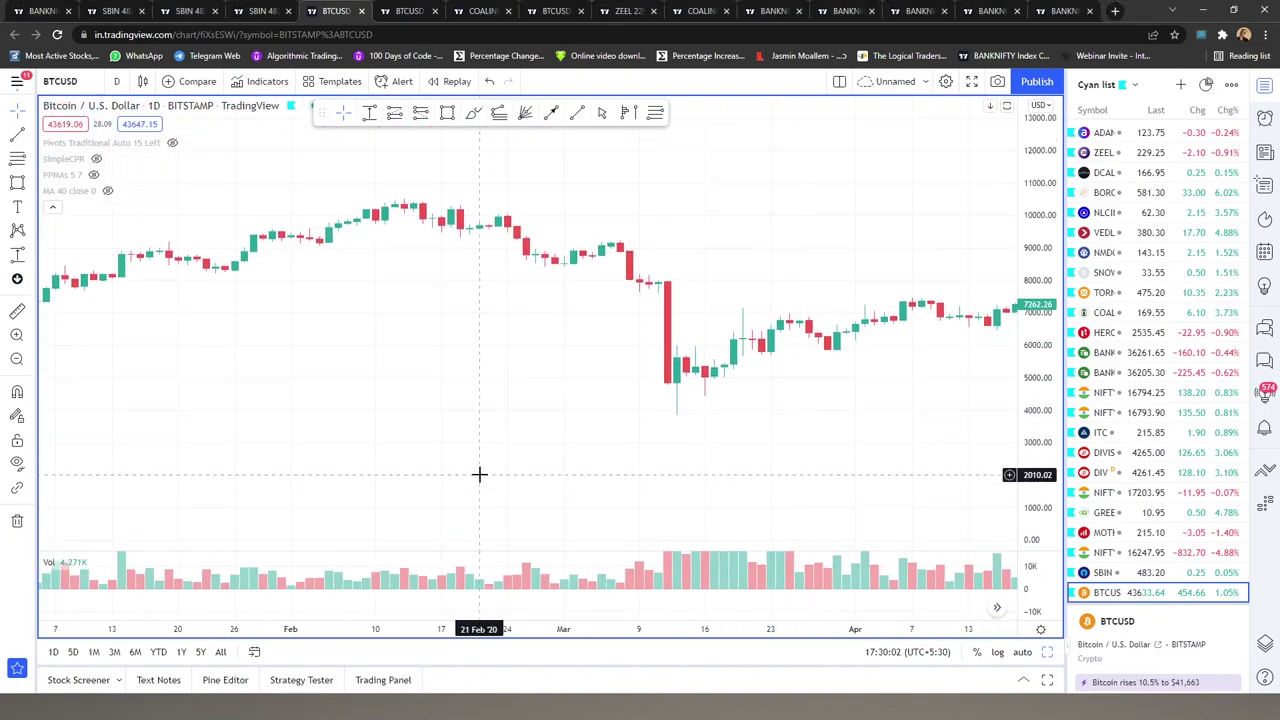
pyautogui.moveTo(483, 409); pyautogui.dragTo(411, 396)
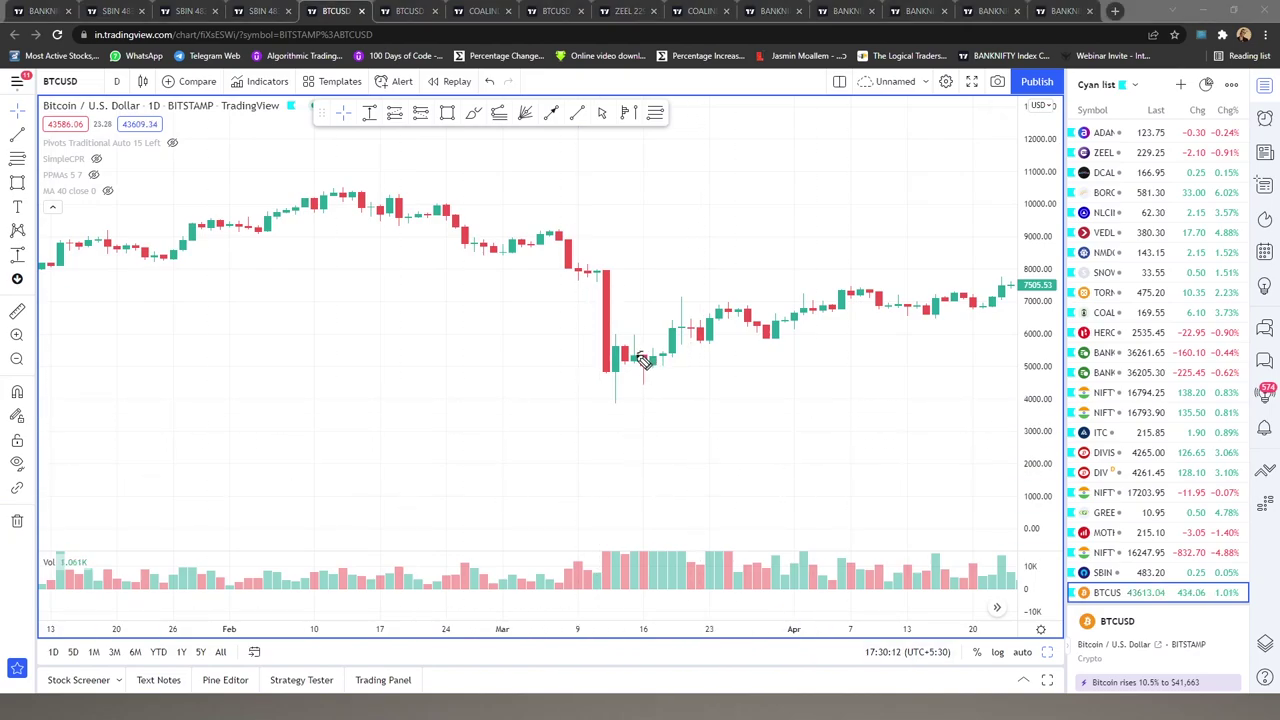
pyautogui.moveTo(643, 352)
pyautogui.mouseDown()
pyautogui.moveTo(640, 378)
pyautogui.moveTo(643, 353)
pyautogui.mouseUp()
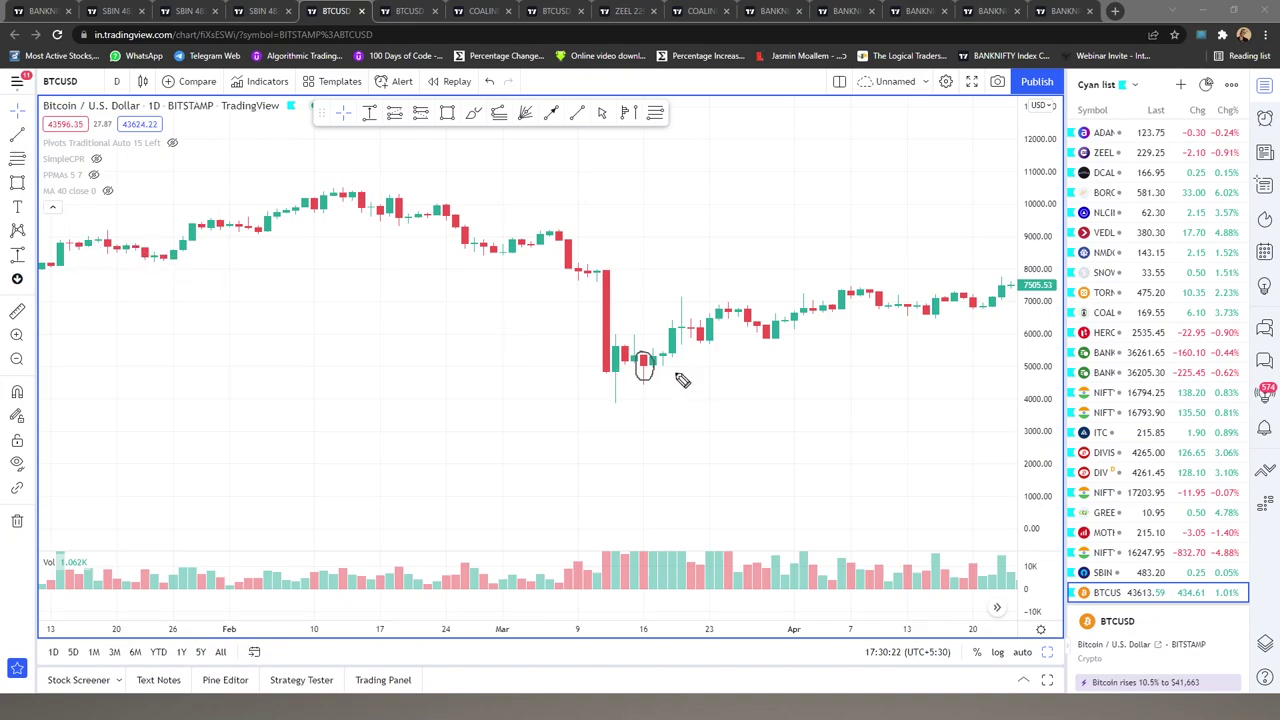
pyautogui.moveTo(641, 350)
pyautogui.mouseDown()
pyautogui.moveTo(690, 343)
pyautogui.moveTo(694, 385)
pyautogui.mouseUp()
pyautogui.moveTo(662, 332); pyautogui.dragTo(688, 328)
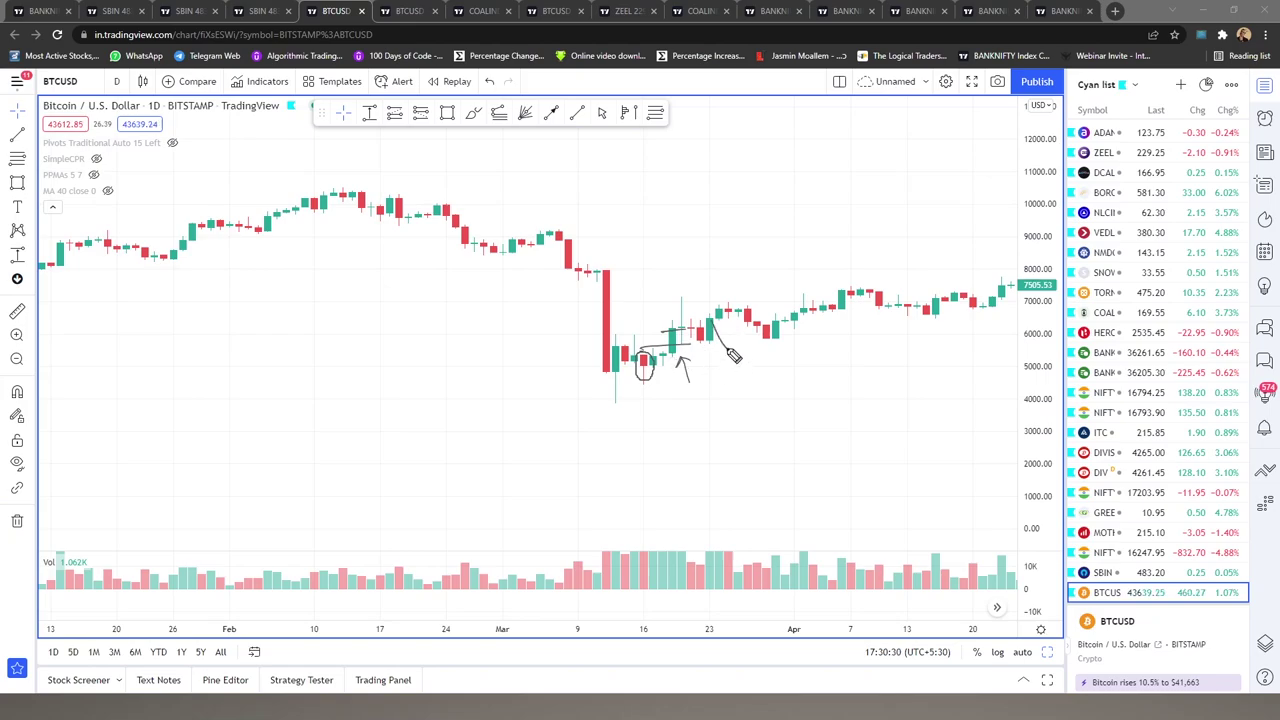
# Handwrite "Perfect" above an upward arrow, mark the confirmation candles with an oval and horizontal level lines, and clear all the ink
pyautogui.moveTo(728, 350)
pyautogui.mouseDown()
pyautogui.moveTo(708, 274)
pyautogui.moveTo(714, 254)
pyautogui.moveTo(752, 255)
pyautogui.moveTo(755, 241)
pyautogui.mouseUp()
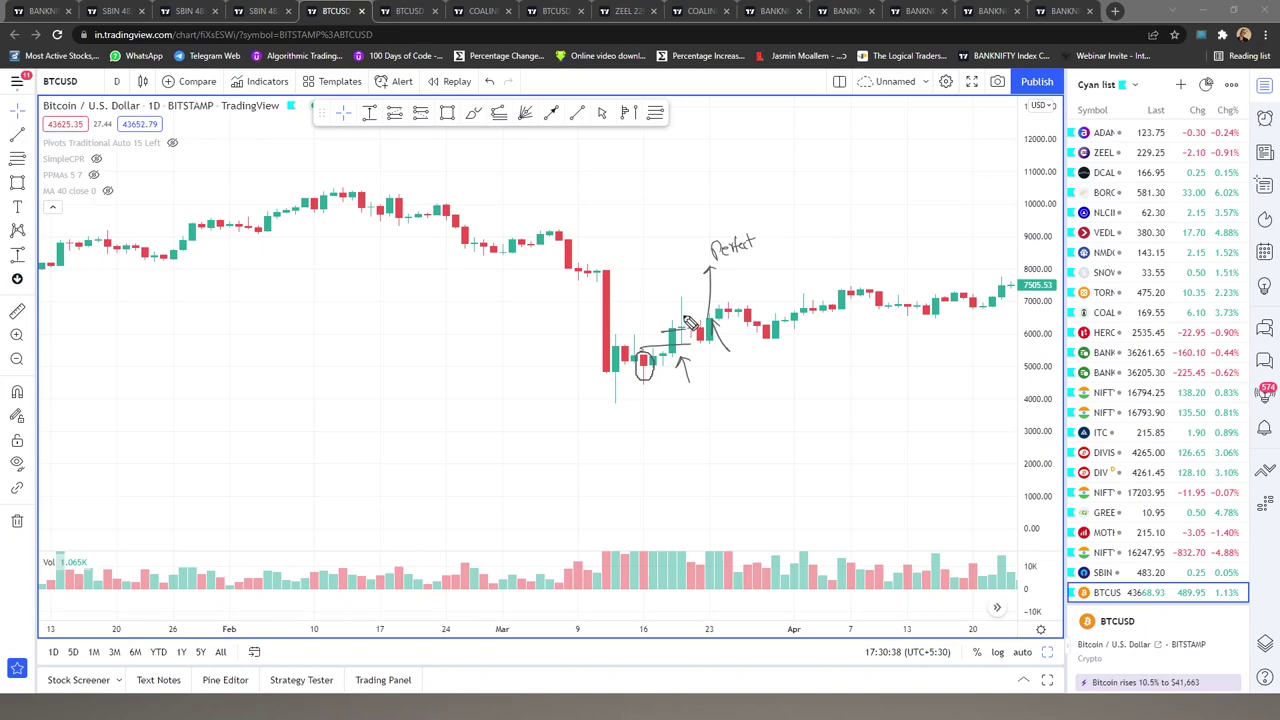
pyautogui.moveTo(692, 320)
pyautogui.mouseDown()
pyautogui.moveTo(660, 340)
pyautogui.moveTo(708, 358)
pyautogui.moveTo(718, 310)
pyautogui.moveTo(680, 330)
pyautogui.mouseUp()
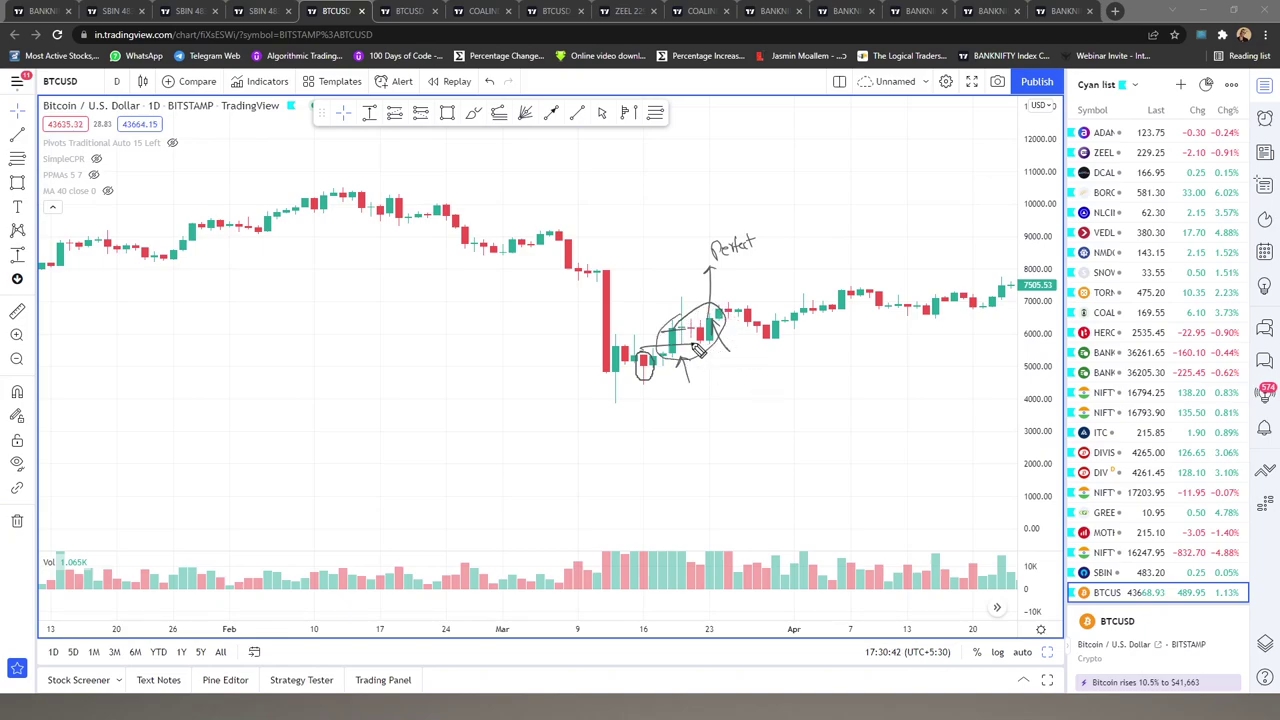
pyautogui.moveTo(694, 349); pyautogui.dragTo(748, 350)
pyautogui.moveTo(625, 271); pyautogui.dragTo(748, 268)
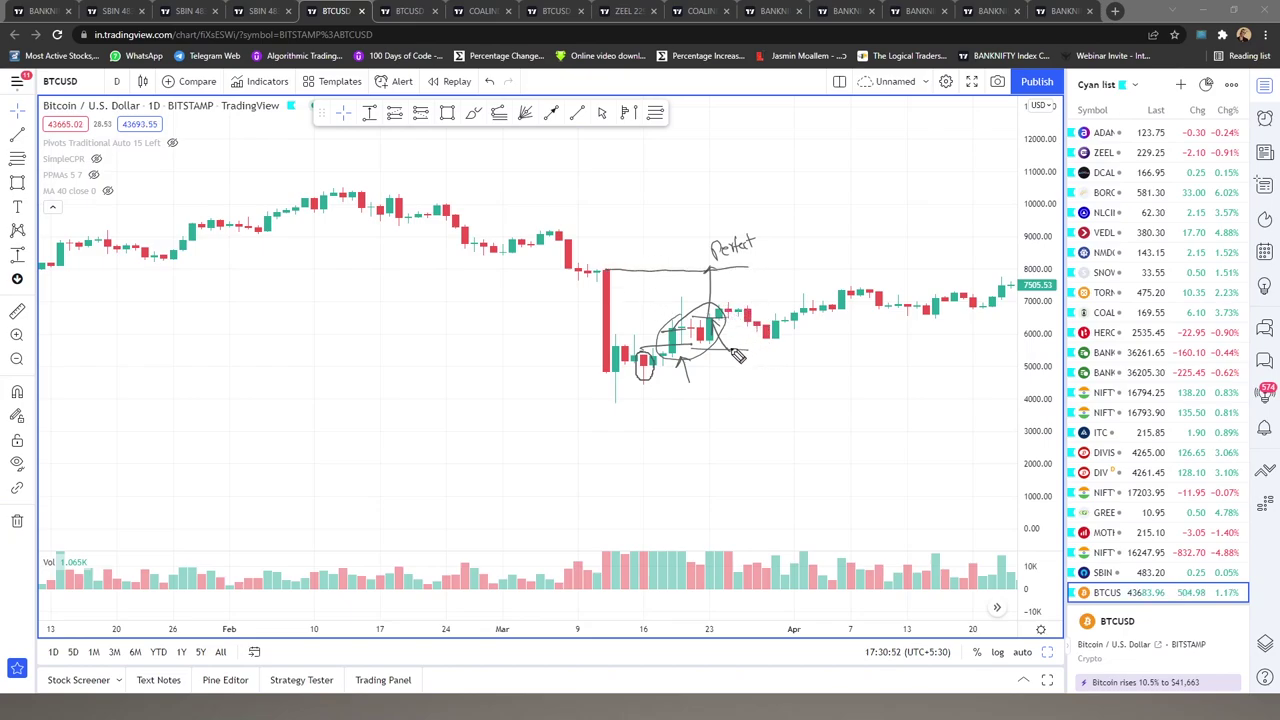
pyautogui.press('Escape')
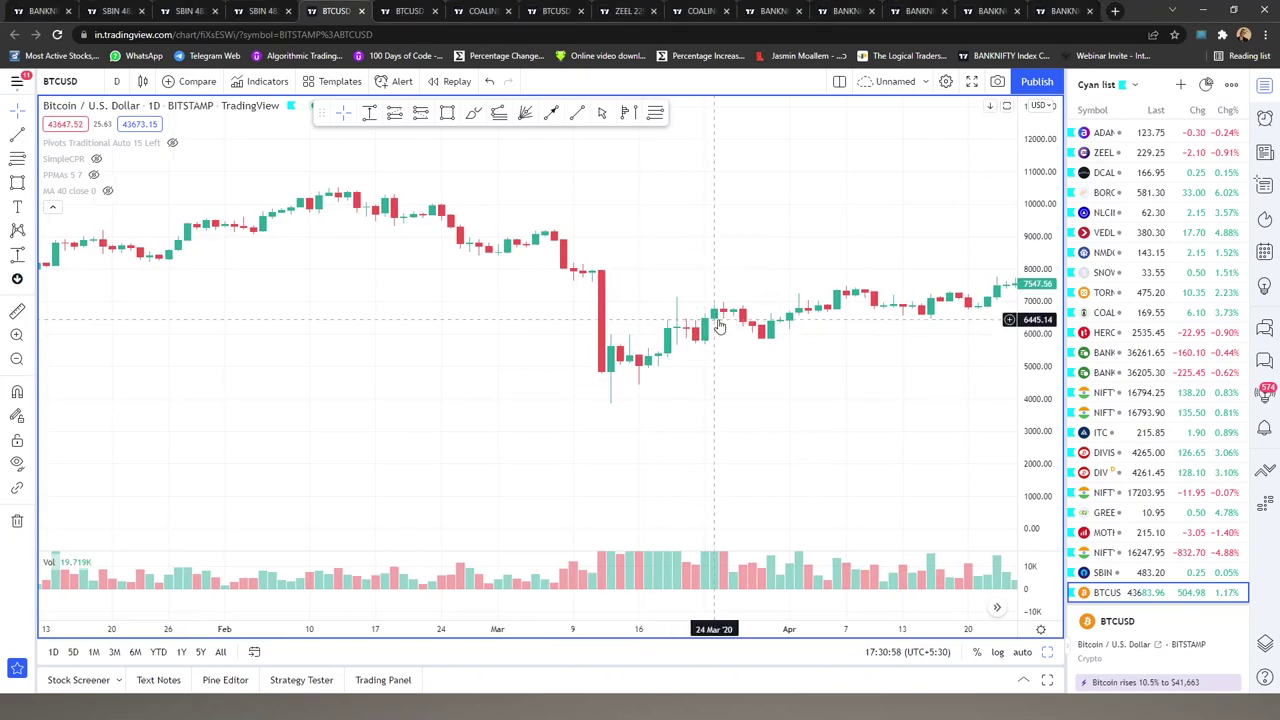
# Place horizontal lines at 6486.21 and 7964.58 on the BTCUSD chart and compare them with the price action through May 2020
pyautogui.click(526, 318)
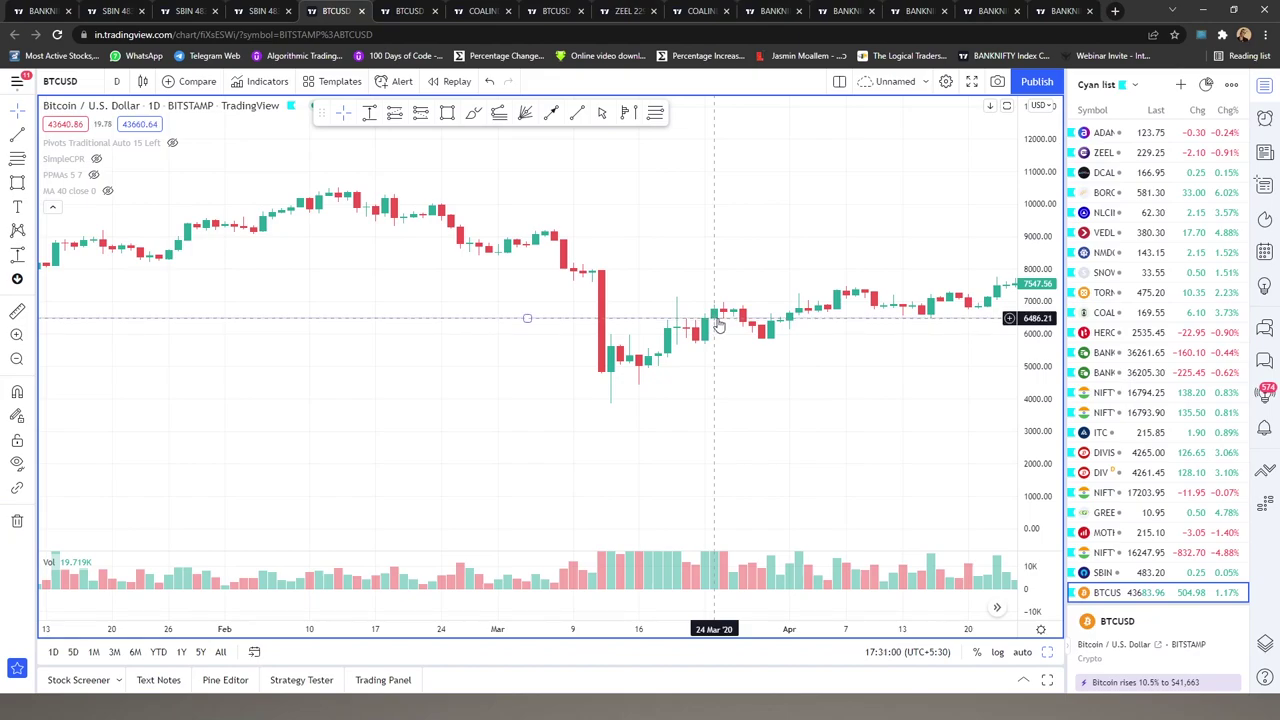
pyautogui.click(711, 270)
pyautogui.hscroll(5, 714, 352)
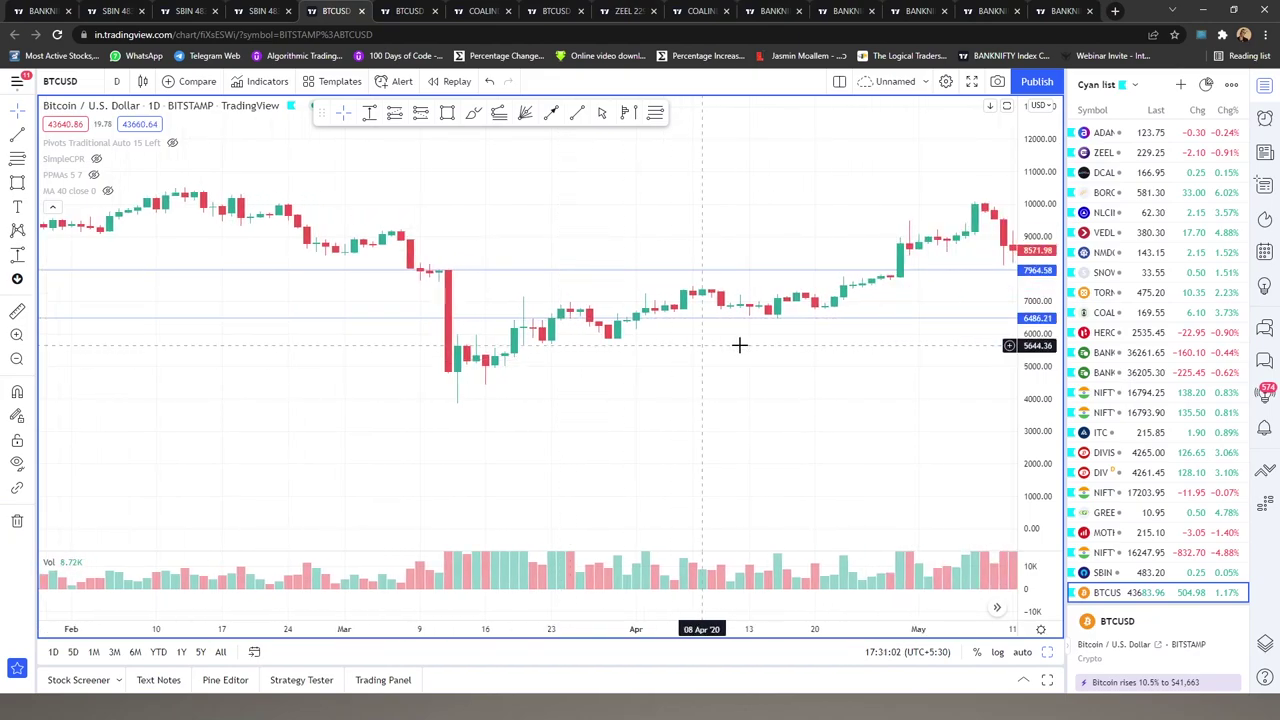
pyautogui.hscroll(1, 907, 333)
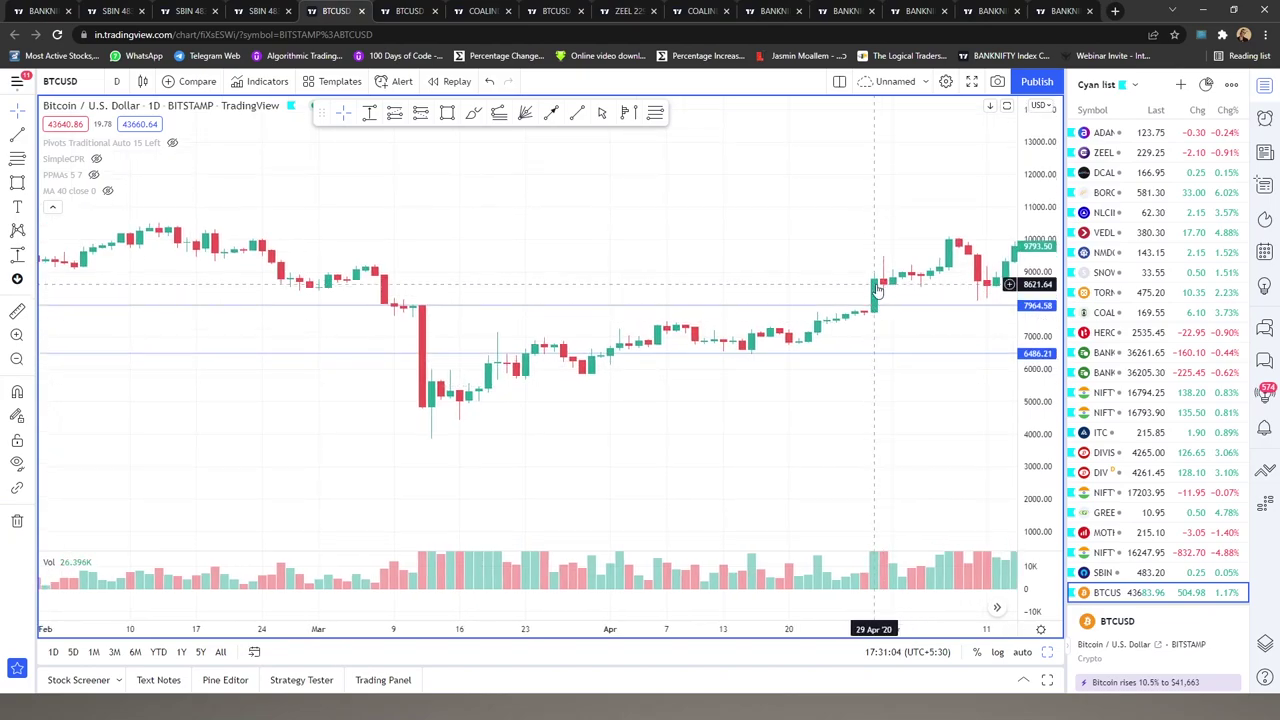
pyautogui.hscroll(3, 883, 292)
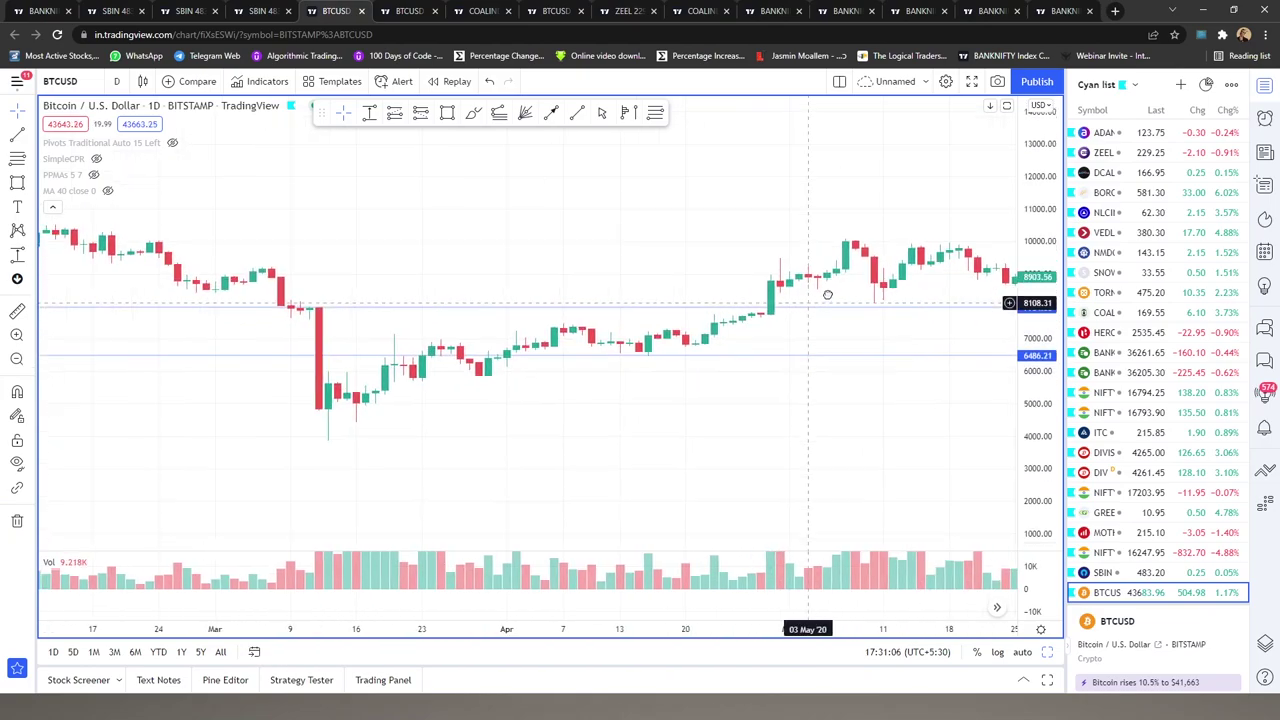
pyautogui.hscroll(-3, 826, 289)
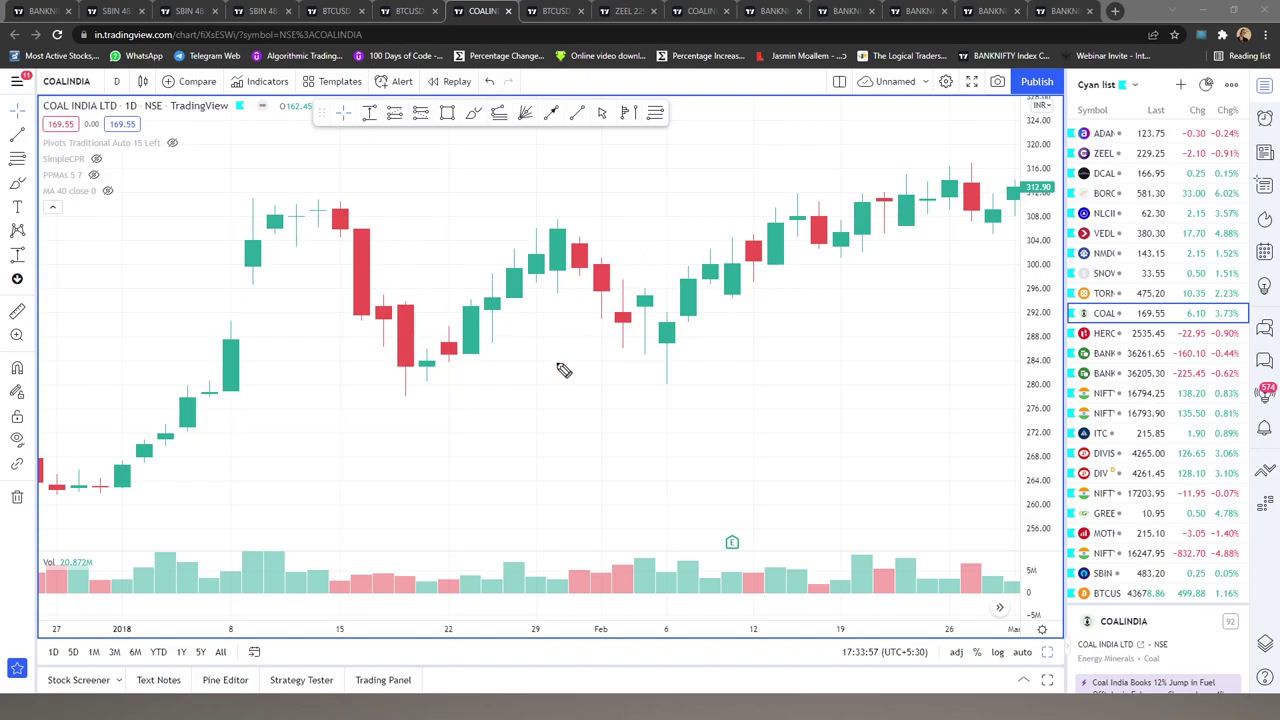
# On the COALINDIA chart, point arrows at the two early-February 2018 hammer-like candles, circle their tops, and put a question mark below the first
pyautogui.moveTo(603, 396); pyautogui.dragTo(635, 355)
pyautogui.moveTo(599, 410); pyautogui.dragTo(607, 425)
pyautogui.moveTo(652, 287); pyautogui.dragTo(656, 292)
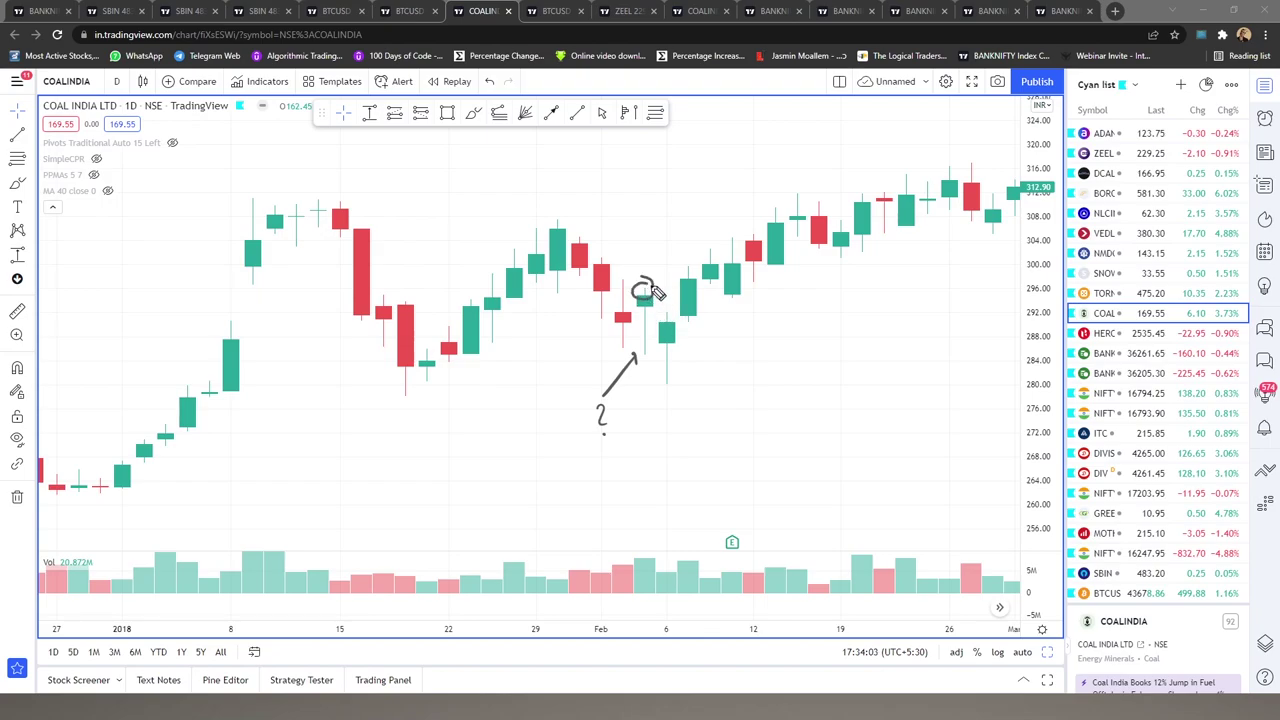
pyautogui.moveTo(736, 414); pyautogui.dragTo(700, 374)
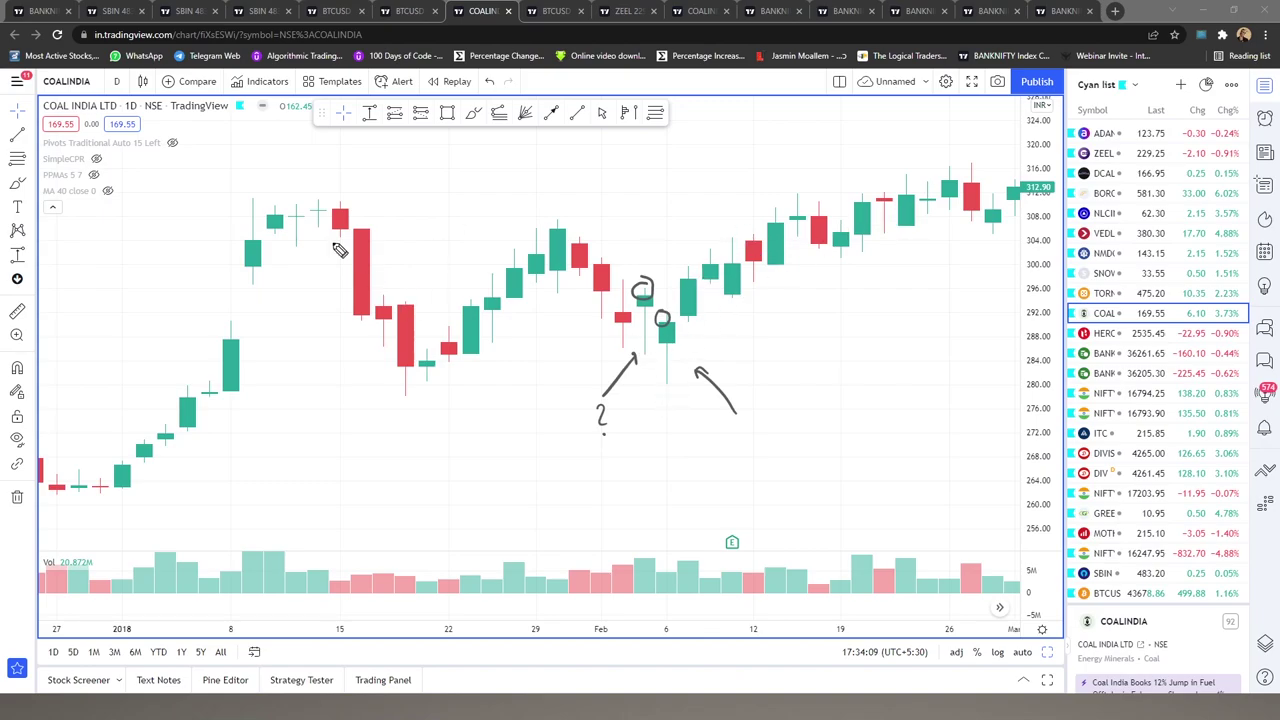
# Trace the sideways wave through the January and February COALINDIA swings, draw a line across the highs, and clear the ink
pyautogui.moveTo(258, 268)
pyautogui.mouseDown()
pyautogui.moveTo(545, 284)
pyautogui.moveTo(652, 244)
pyautogui.moveTo(696, 280)
pyautogui.mouseUp()
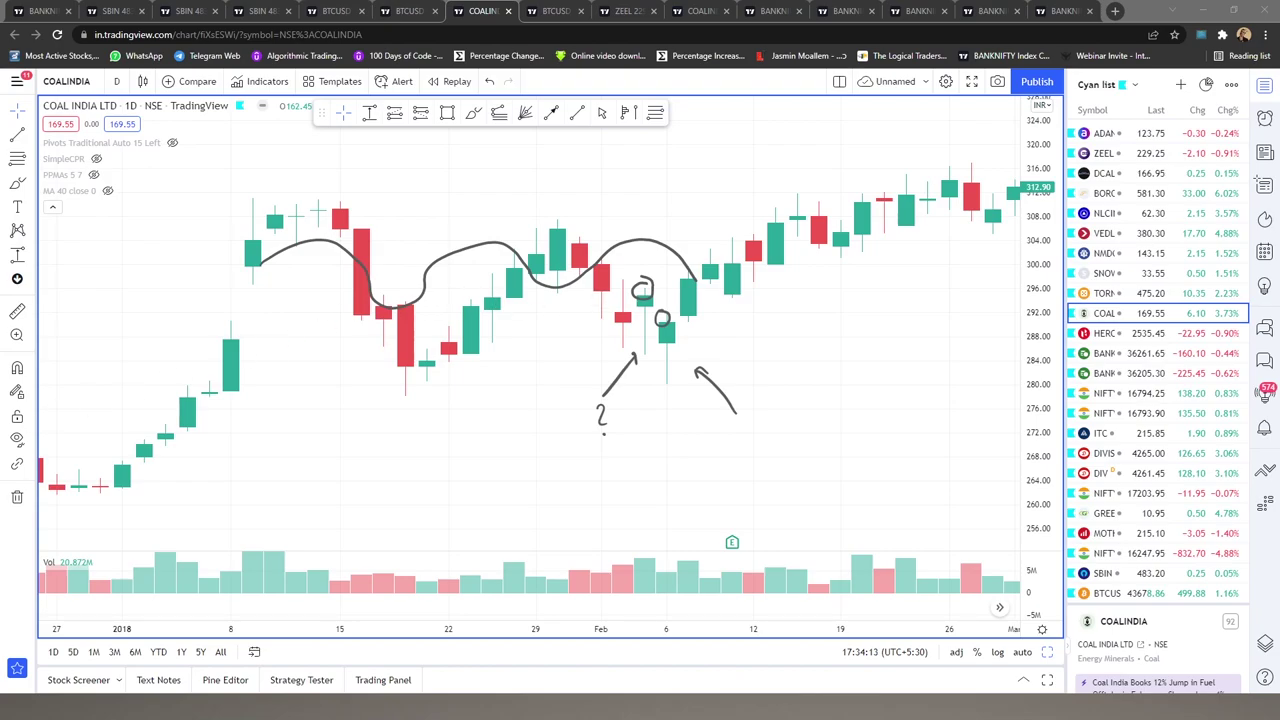
pyautogui.press('e')
pyautogui.moveTo(258, 263)
pyautogui.mouseDown()
pyautogui.moveTo(400, 330)
pyautogui.moveTo(474, 324)
pyautogui.moveTo(592, 236)
pyautogui.moveTo(648, 313)
pyautogui.moveTo(772, 216)
pyautogui.moveTo(920, 332)
pyautogui.mouseUp()
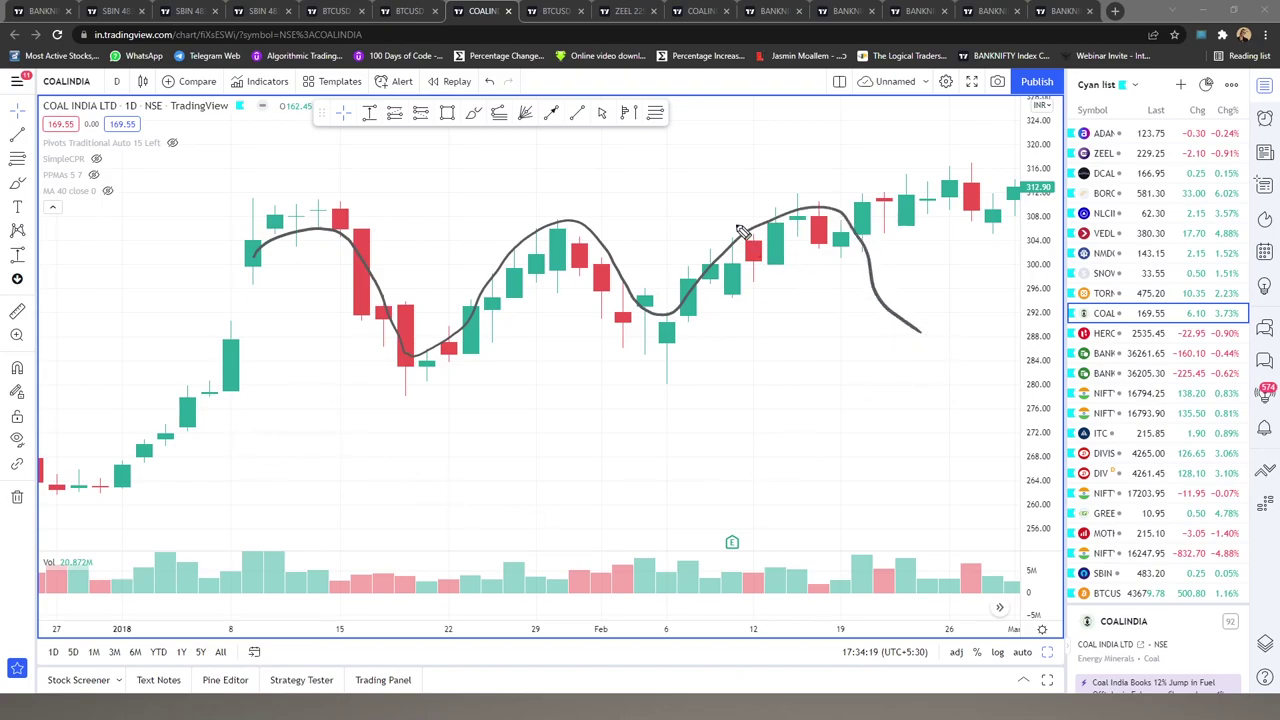
pyautogui.moveTo(560, 224); pyautogui.dragTo(874, 219)
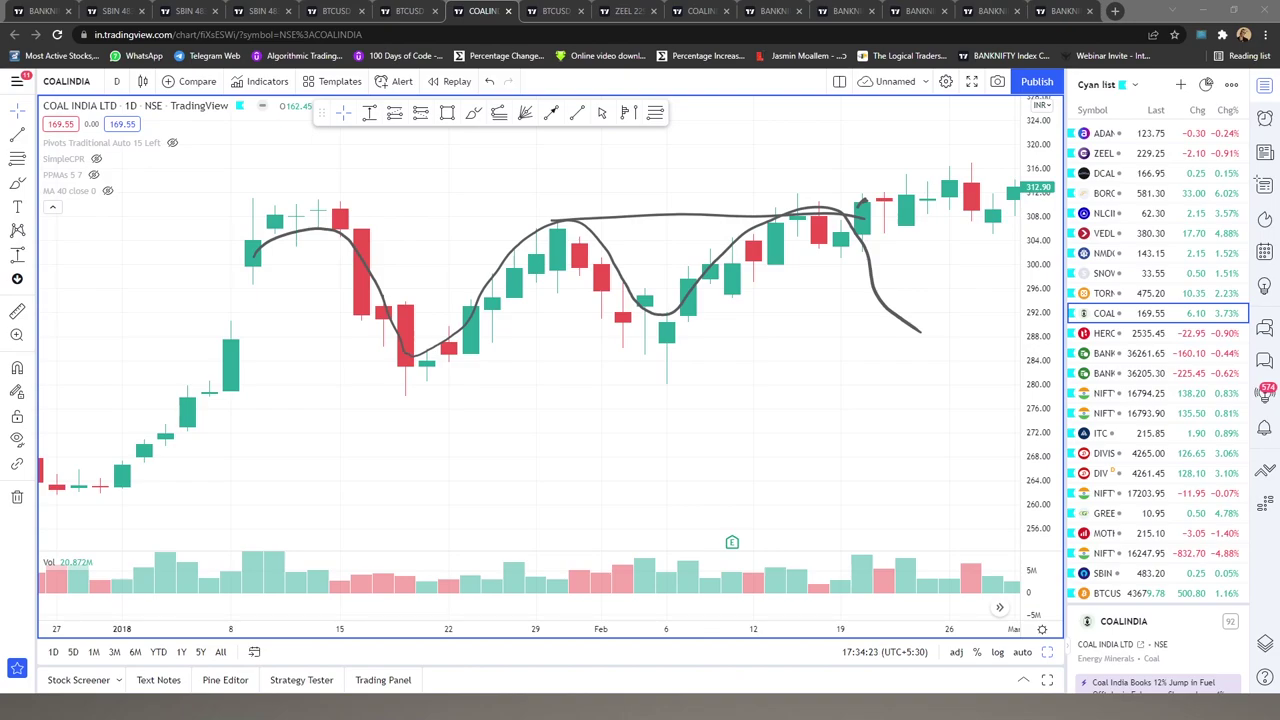
pyautogui.hotkey('ctrl', 'z')
pyautogui.hotkey('ctrl', 'z')
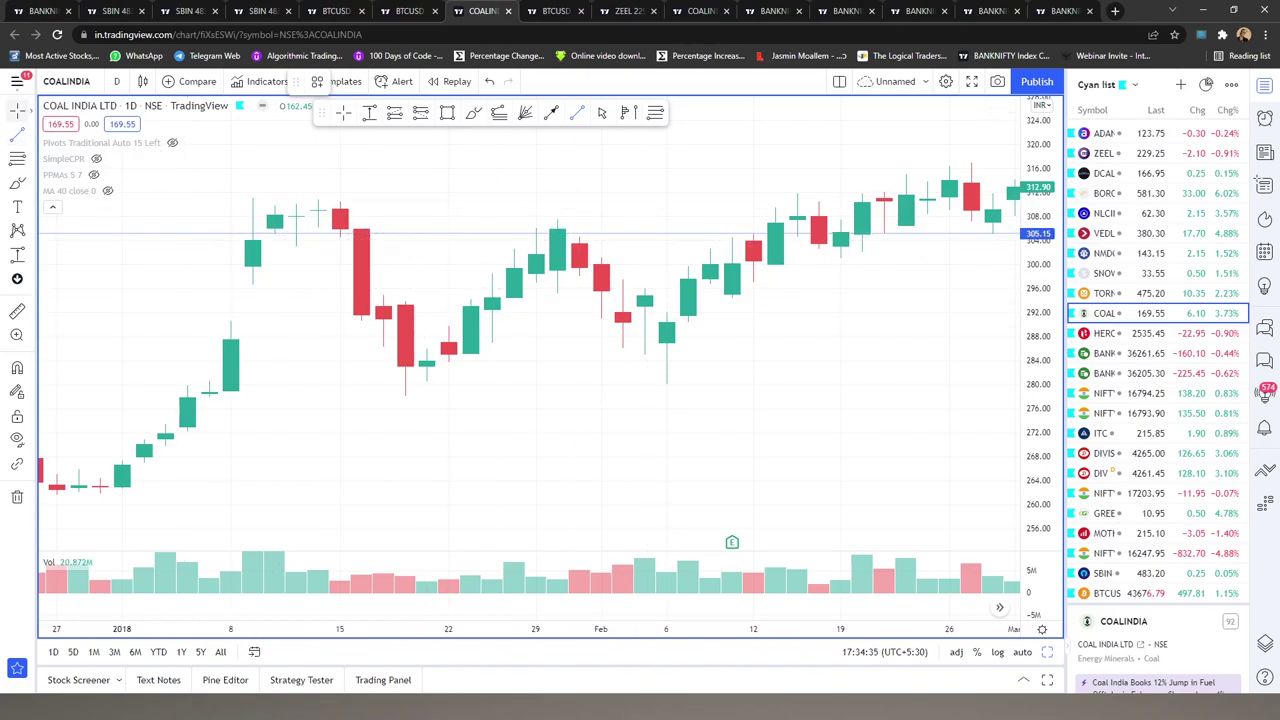
# Brush an upward arrow and a cross above the February COALINDIA rally, and remove all drawings from the chart
pyautogui.hscroll(5, 505, 299)
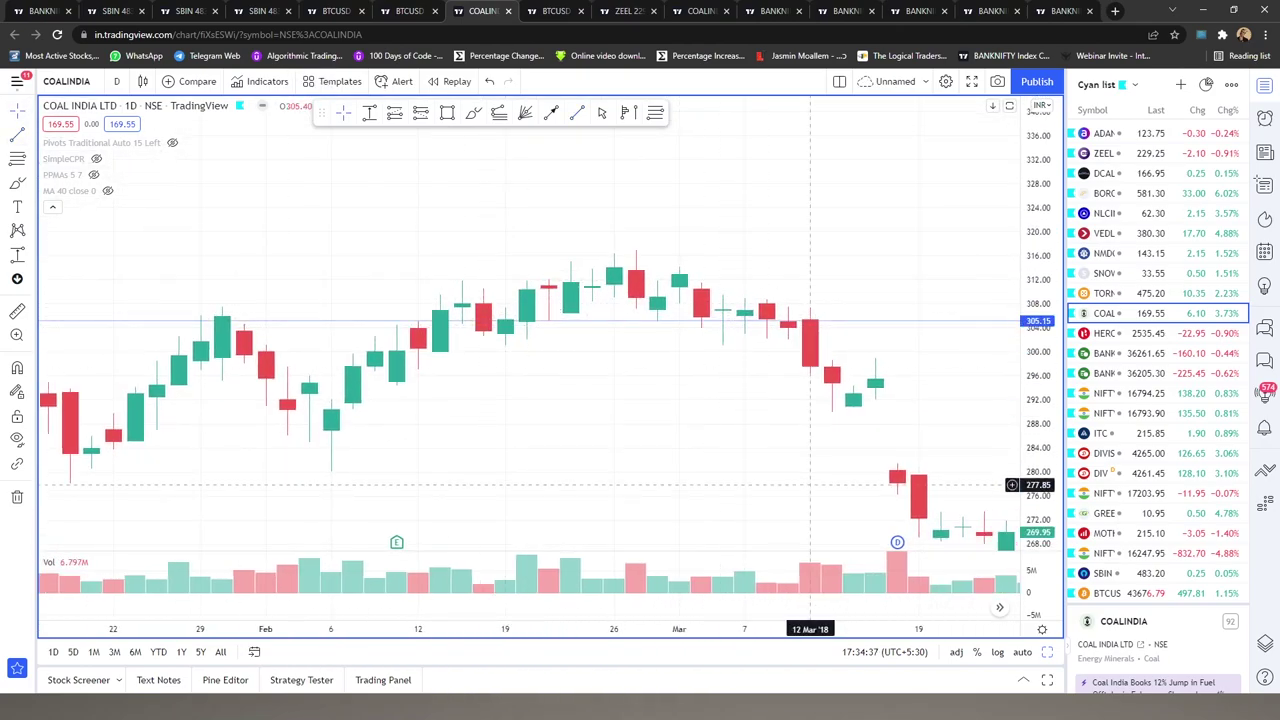
pyautogui.hscroll(-3, 700, 375)
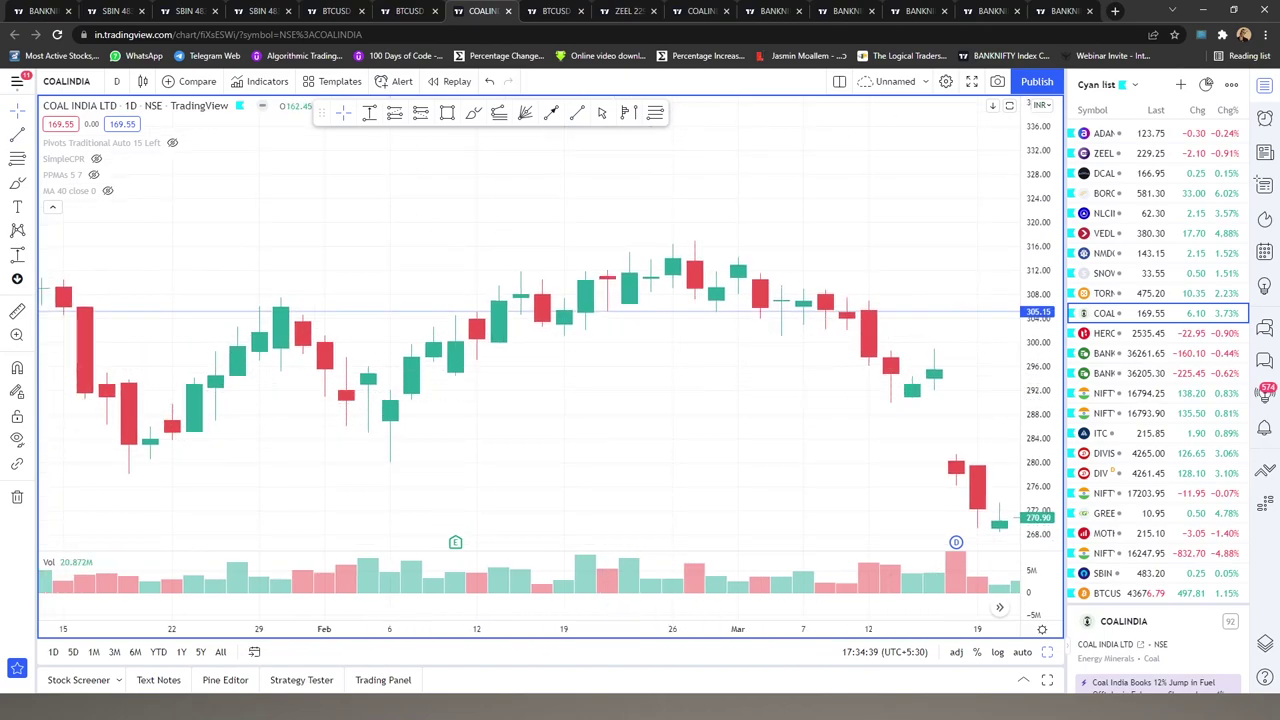
pyautogui.hscroll(-3, 891, 388)
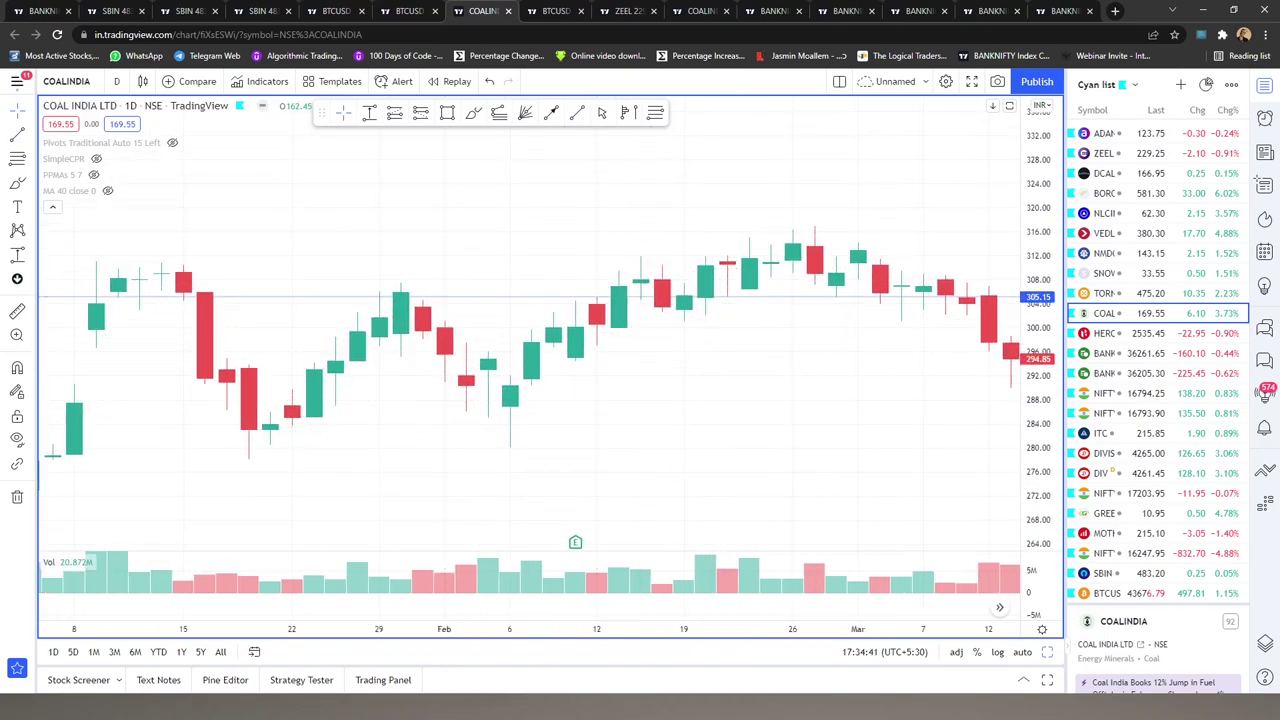
pyautogui.hscroll(-2, 500, 386)
pyautogui.hscroll(-1, 612, 360)
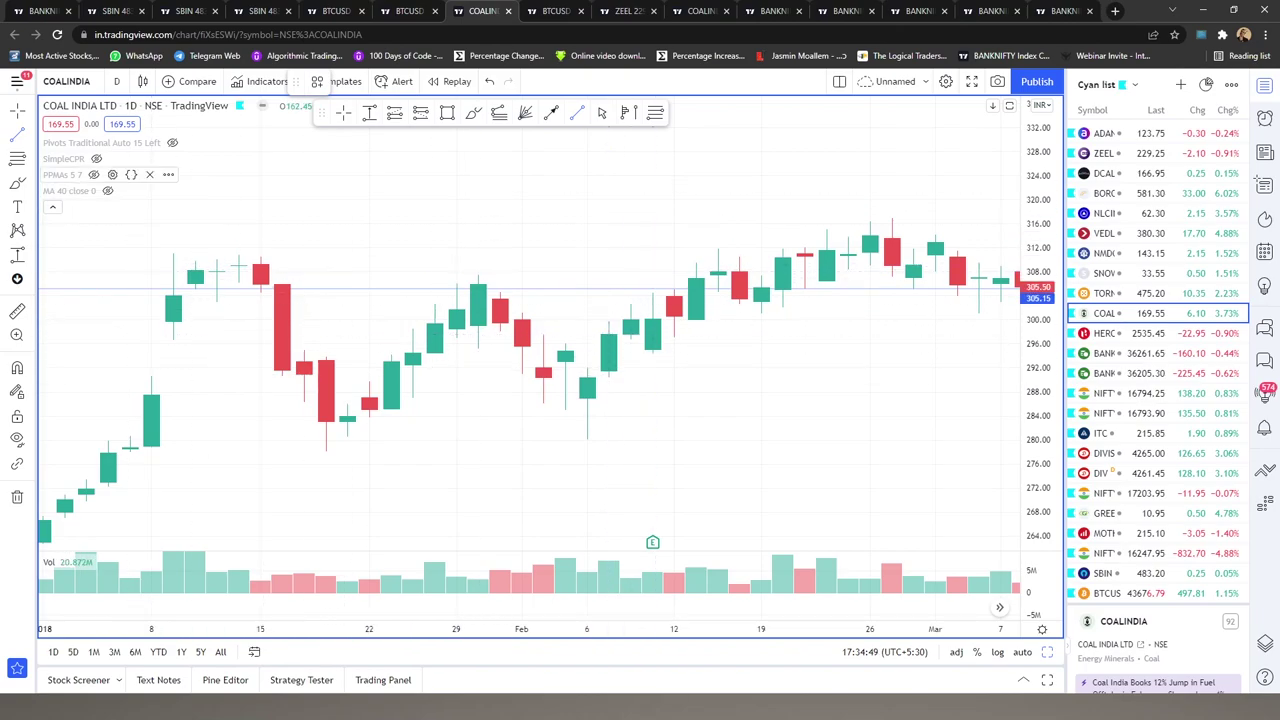
pyautogui.click(17, 183)
pyautogui.moveTo(609, 330); pyautogui.dragTo(653, 274)
pyautogui.moveTo(652, 228)
pyautogui.mouseDown()
pyautogui.moveTo(690, 185)
pyautogui.moveTo(686, 200)
pyautogui.mouseUp()
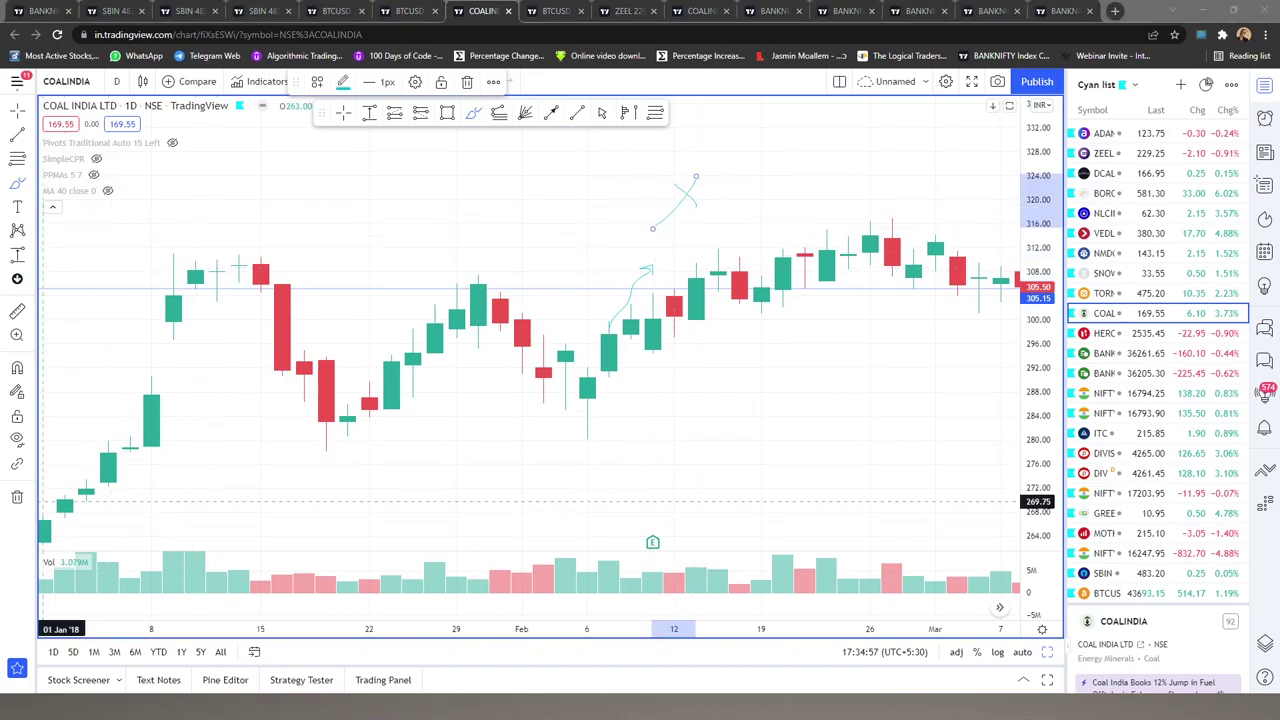
pyautogui.click(17, 497)
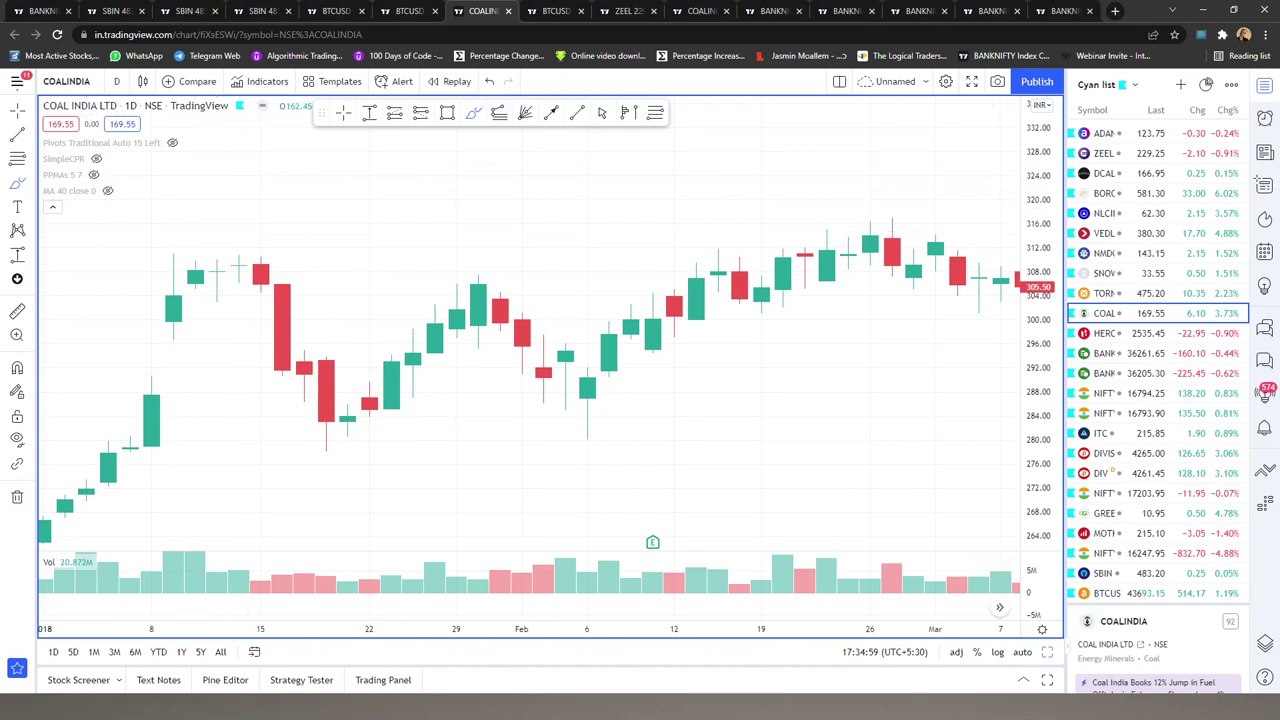
# Switch to the next BTCUSD chart, circle the mid-August hammer, and handwrite "1. downtrend" with a tick and a downward arrow along the decline
pyautogui.click(547, 12)
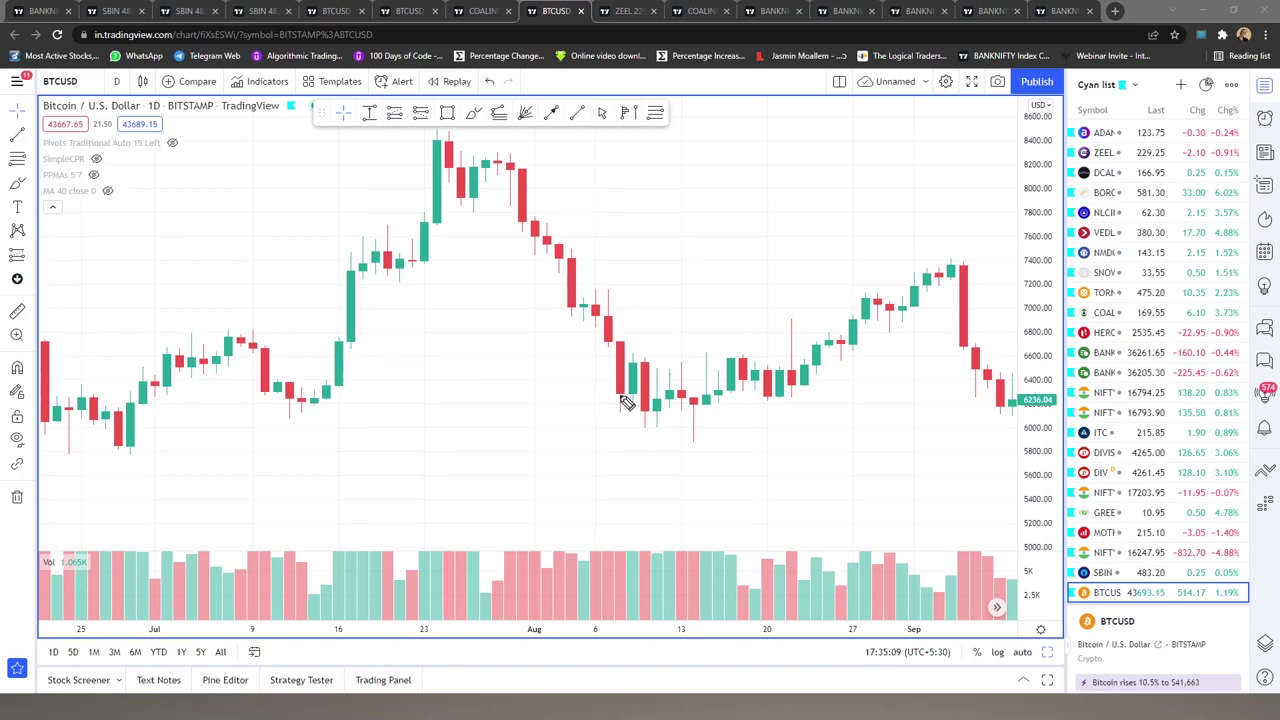
pyautogui.moveTo(703, 403)
pyautogui.mouseDown()
pyautogui.moveTo(686, 400)
pyautogui.moveTo(692, 410)
pyautogui.mouseUp()
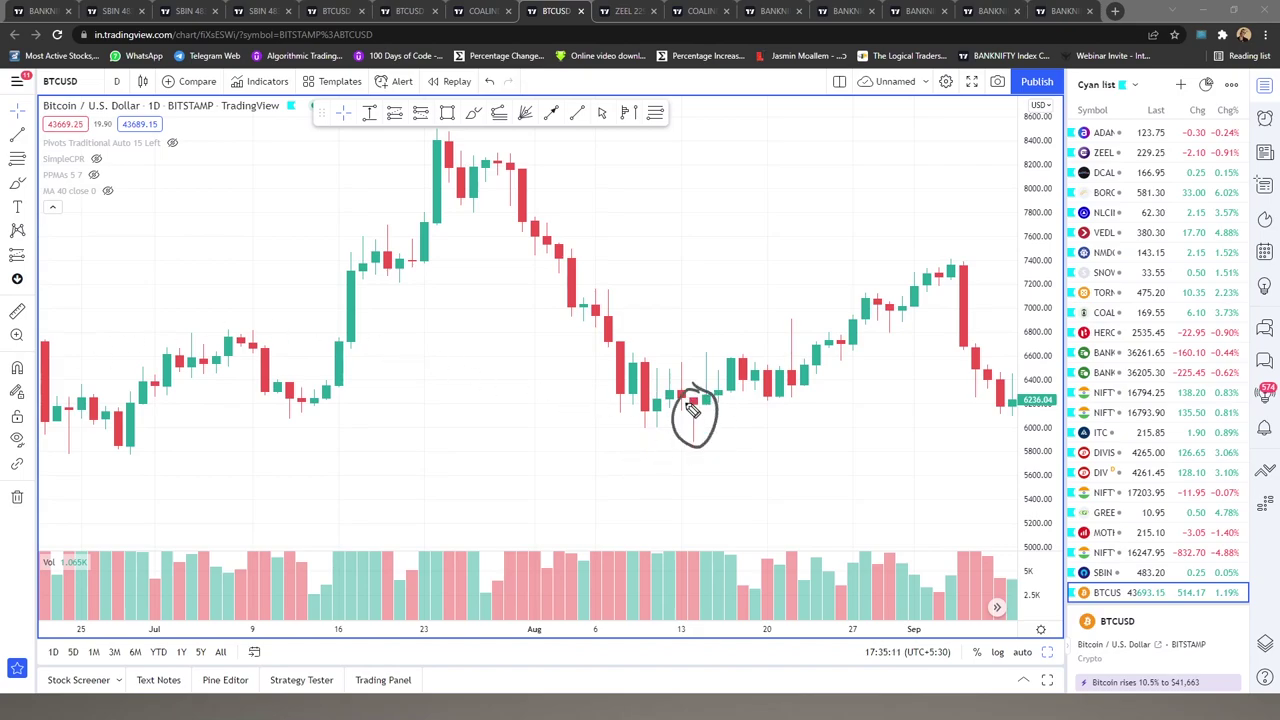
pyautogui.moveTo(728, 155); pyautogui.dragTo(892, 140)
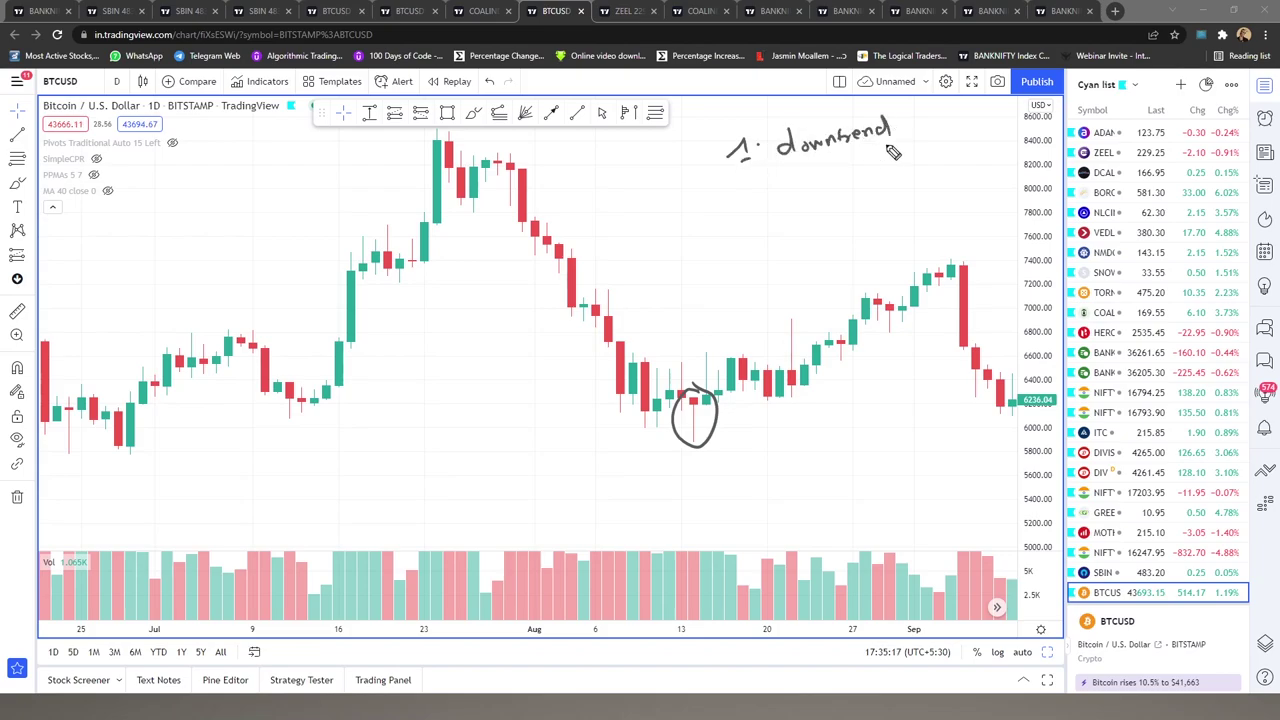
pyautogui.moveTo(560, 195)
pyautogui.mouseDown()
pyautogui.moveTo(645, 312)
pyautogui.moveTo(651, 290)
pyautogui.mouseUp()
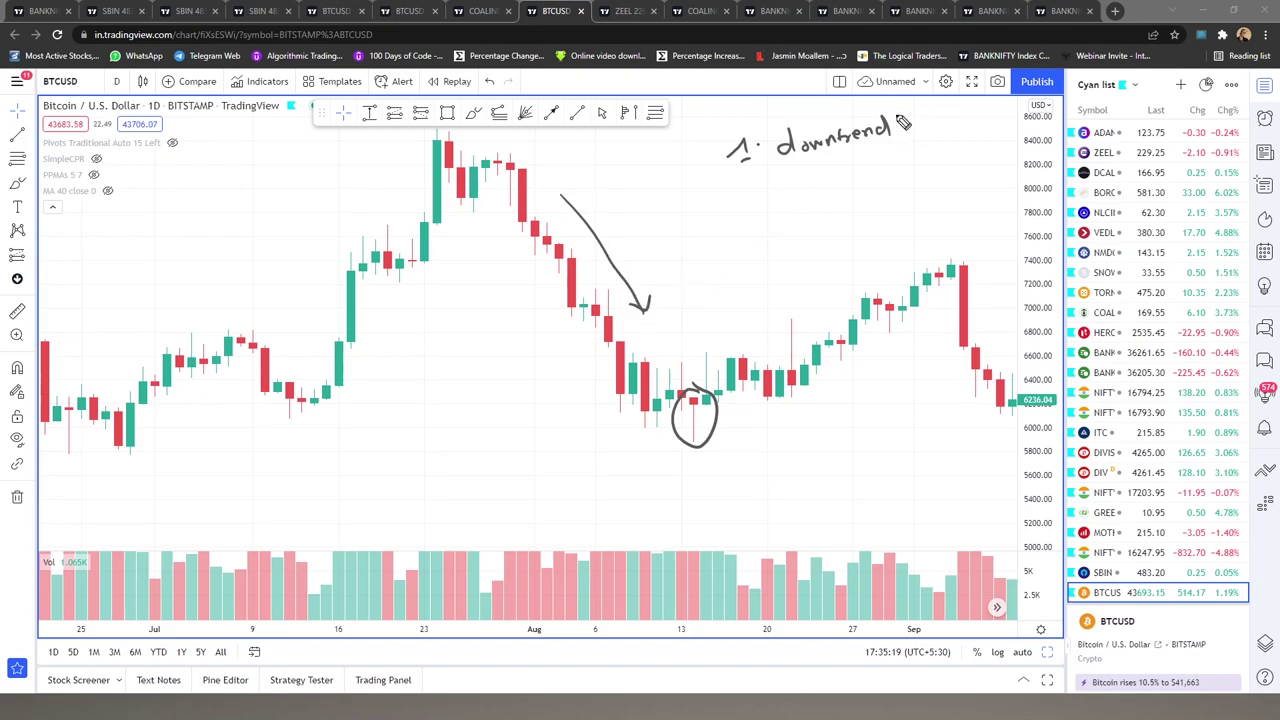
pyautogui.moveTo(895, 126); pyautogui.dragTo(920, 113)
# Handwrite "2. confirmation", circle the candles following the hammer, and add horizontal level lines and an upward arrow along the rally
pyautogui.moveTo(744, 177); pyautogui.dragTo(768, 180)
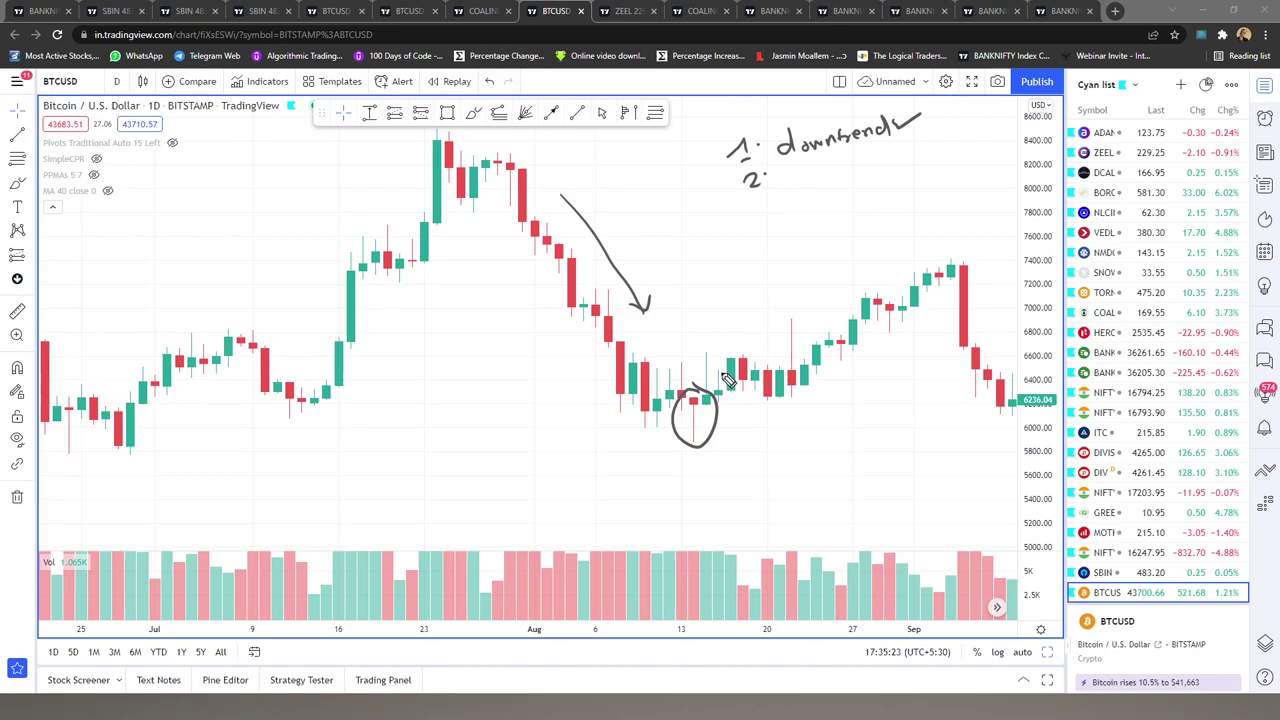
pyautogui.moveTo(786, 180); pyautogui.dragTo(915, 158)
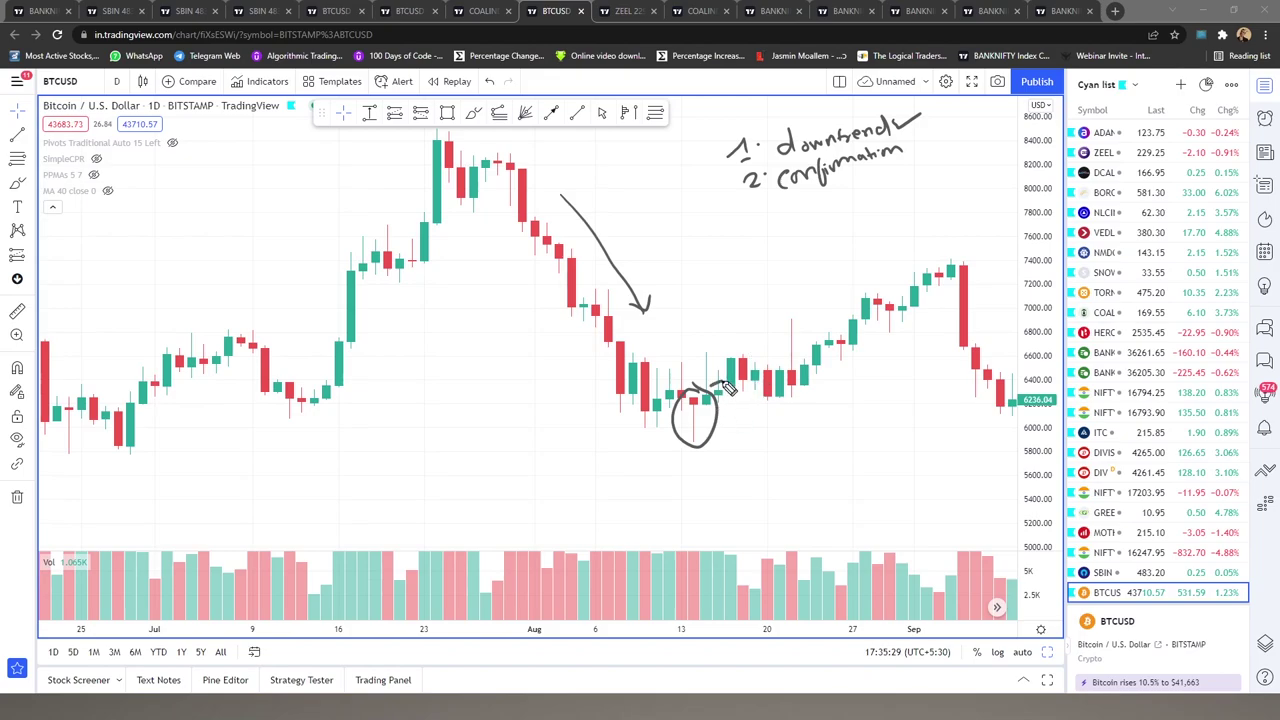
pyautogui.moveTo(727, 389); pyautogui.dragTo(758, 353)
pyautogui.moveTo(686, 410); pyautogui.dragTo(822, 407)
pyautogui.moveTo(758, 364); pyautogui.dragTo(879, 285)
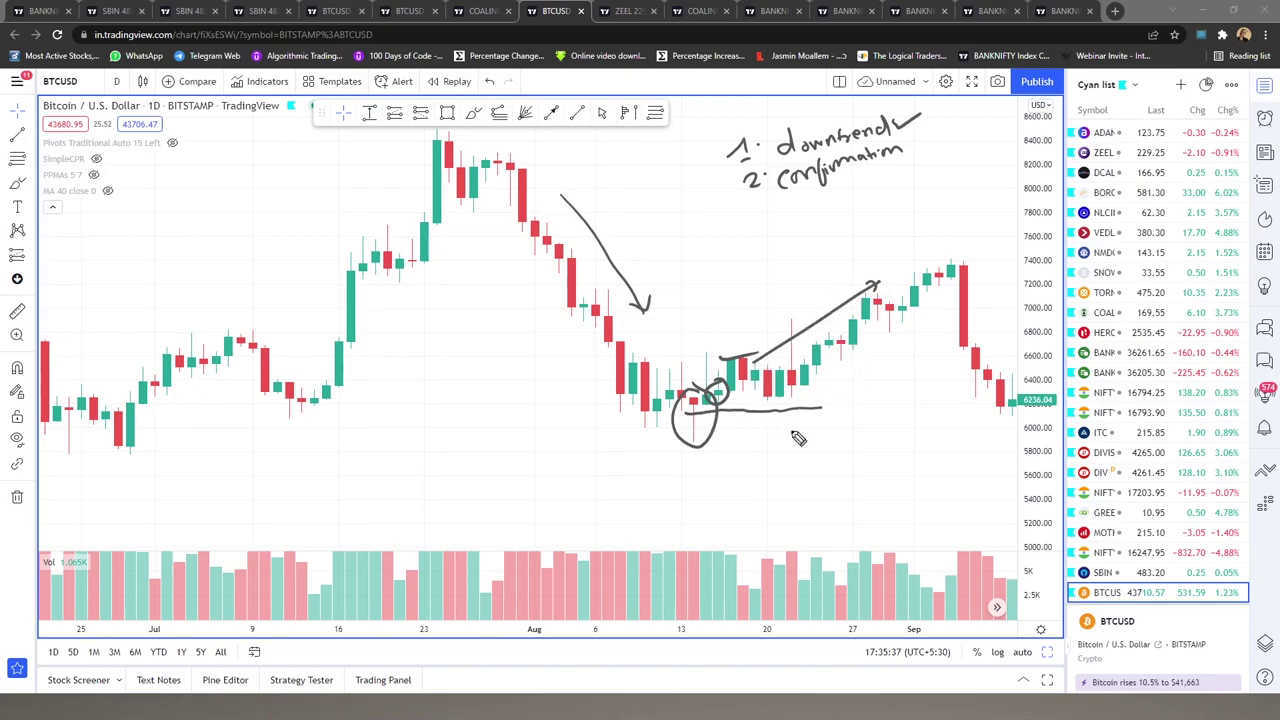
# Handwrite "3. capture!!" beneath the two numbered notes on the BTCUSD chart
pyautogui.moveTo(760, 200)
pyautogui.mouseDown()
pyautogui.moveTo(764, 216)
pyautogui.moveTo(875, 192)
pyautogui.mouseUp()
pyautogui.click(778, 210)
pyautogui.click(868, 199)
pyautogui.click(876, 199)
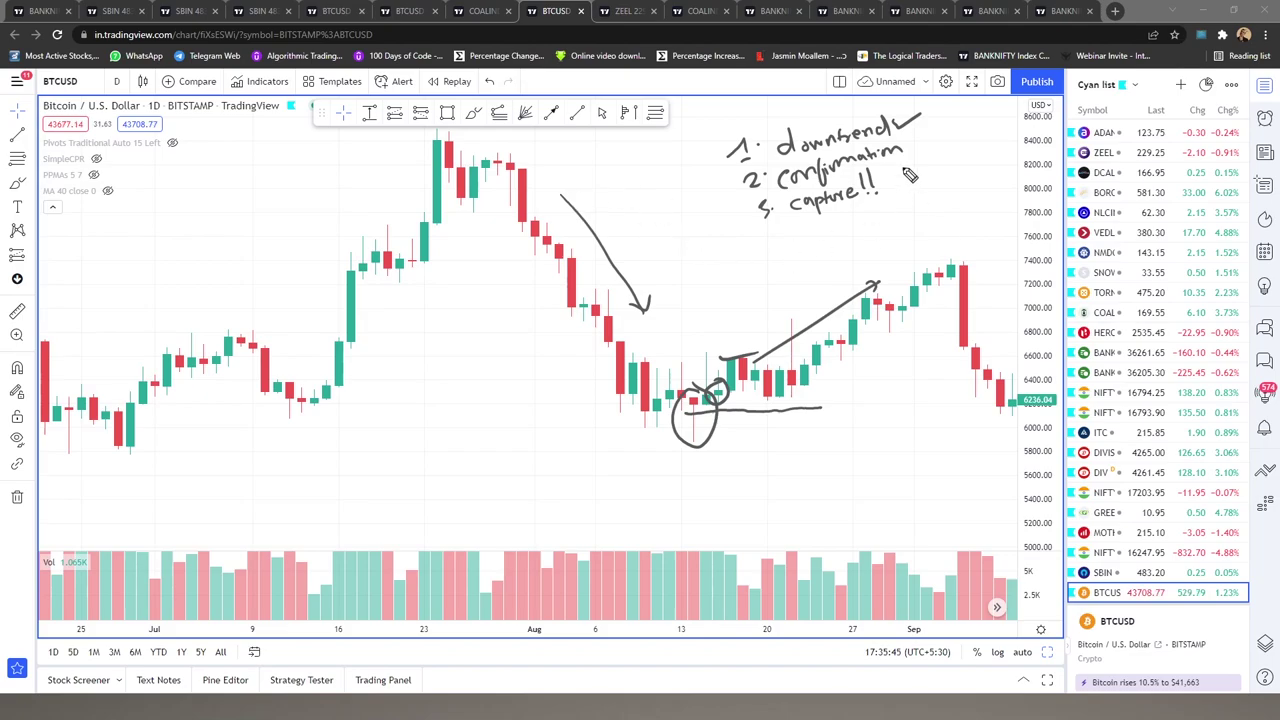
# Switch to the ZEEL daily chart and add horizontal lines at 545.40 and 543.15 around the mid-November 2017 candles
pyautogui.hotkey('ctrl', 'Tab')
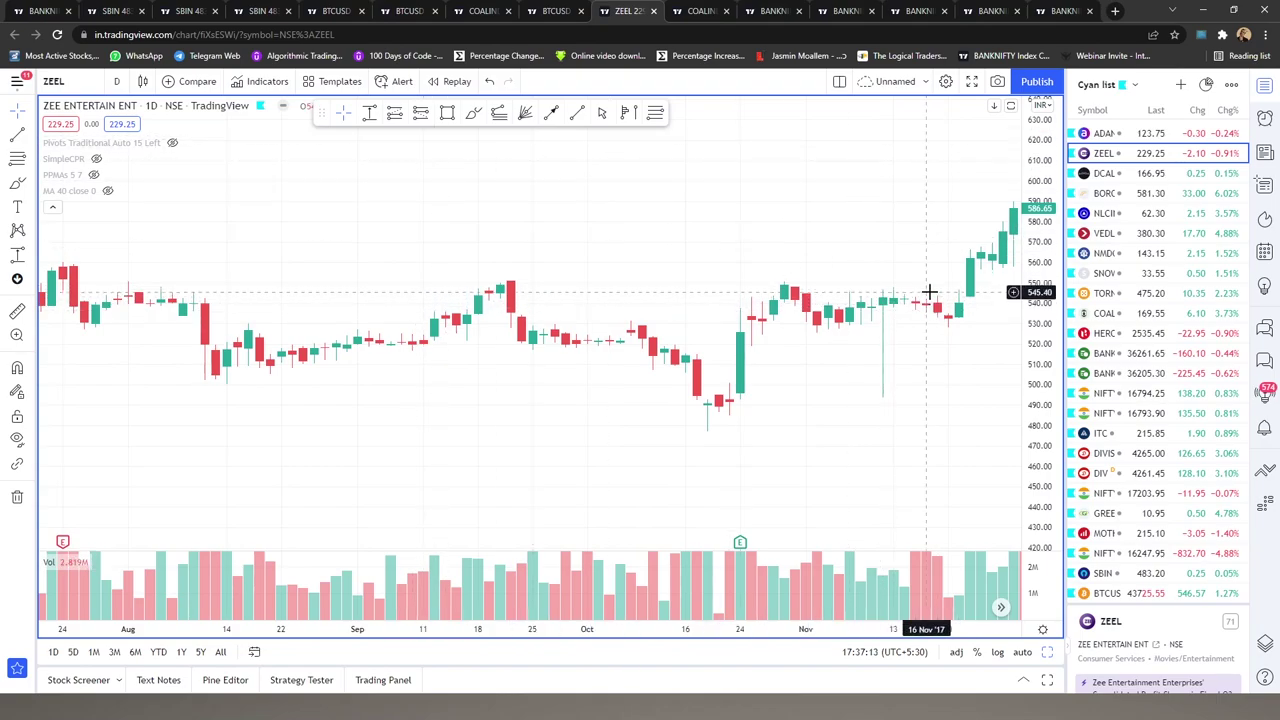
pyautogui.hotkey('alt', 'h')
pyautogui.hotkey('alt', 'h')
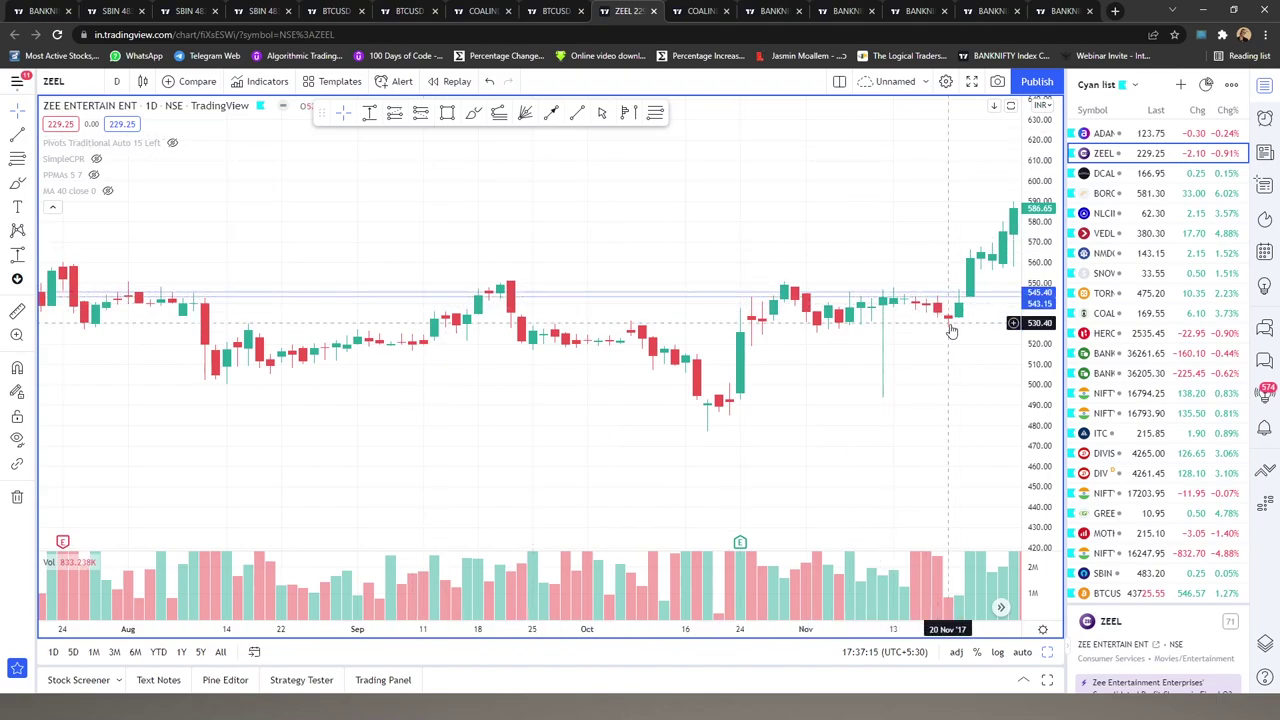
# Place a long position on ZEEL at 562.10 on 23 Nov '17, and mark the price range from entry to target
pyautogui.hscroll(3, 978, 278)
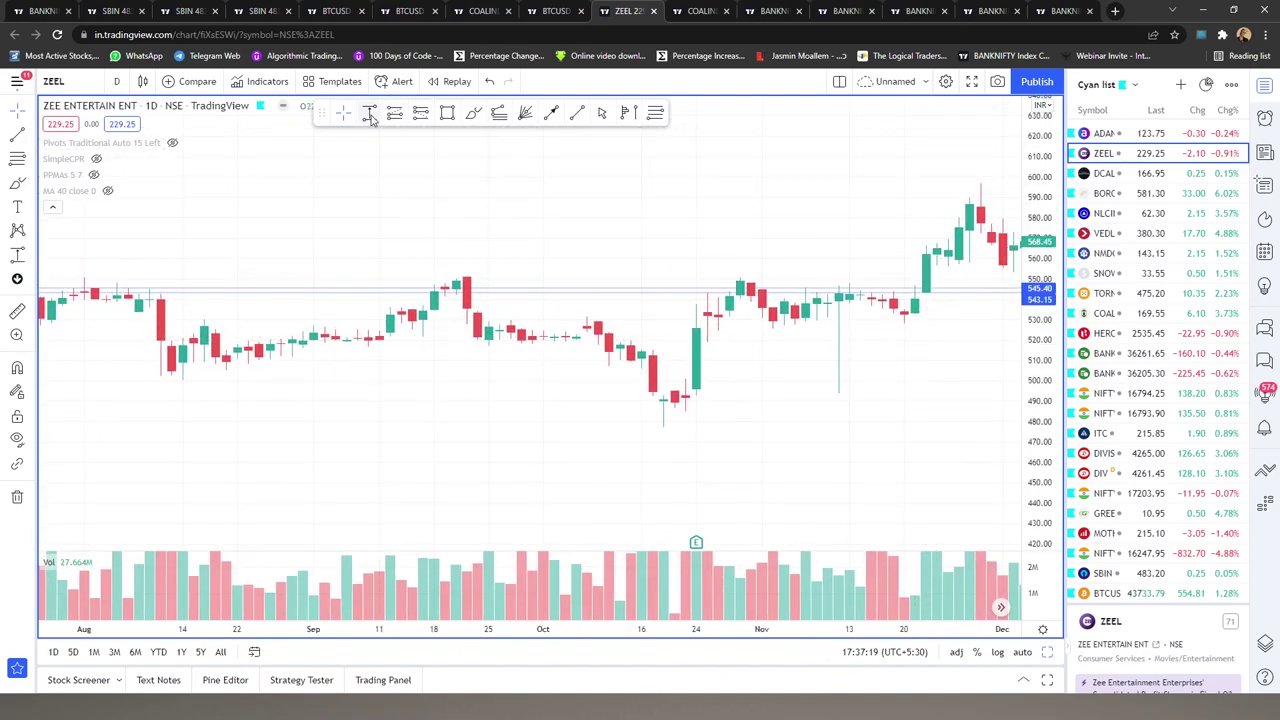
pyautogui.moveTo(966, 266); pyautogui.dragTo(923, 277)
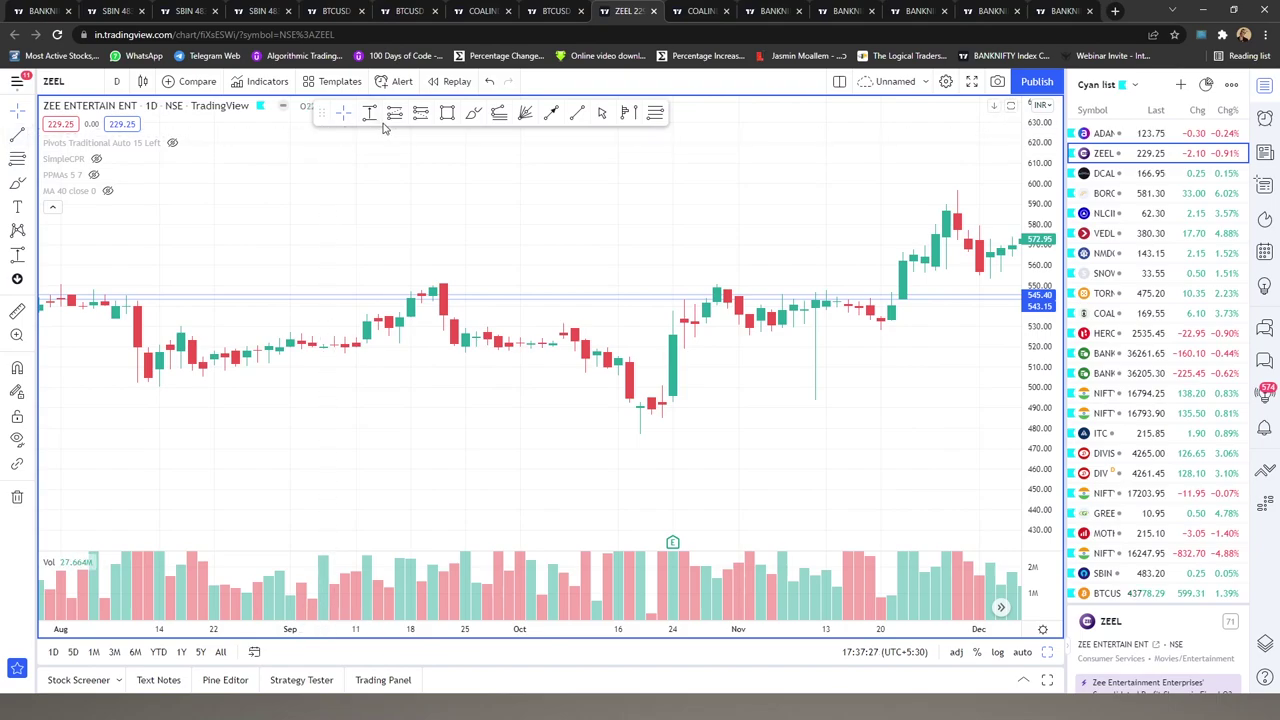
pyautogui.click(912, 264)
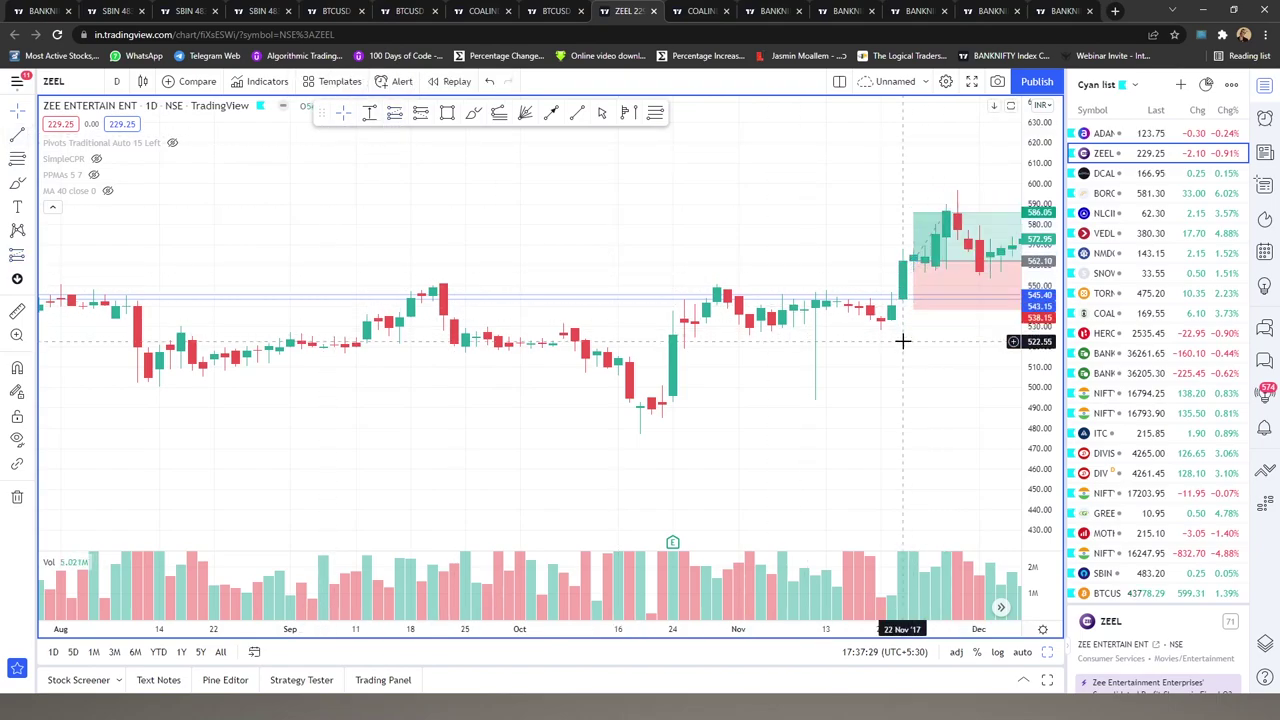
pyautogui.moveTo(903, 340)
pyautogui.mouseDown()
pyautogui.moveTo(870, 360)
pyautogui.moveTo(778, 298)
pyautogui.mouseUp()
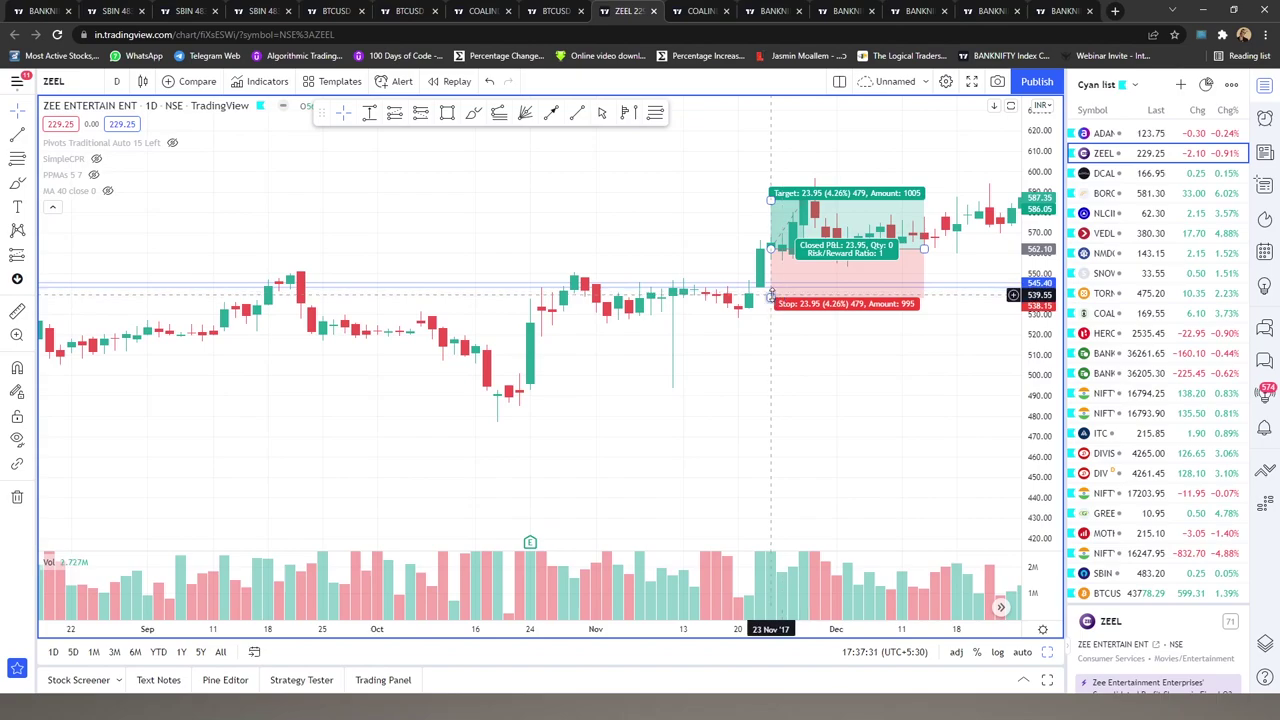
pyautogui.click(808, 357)
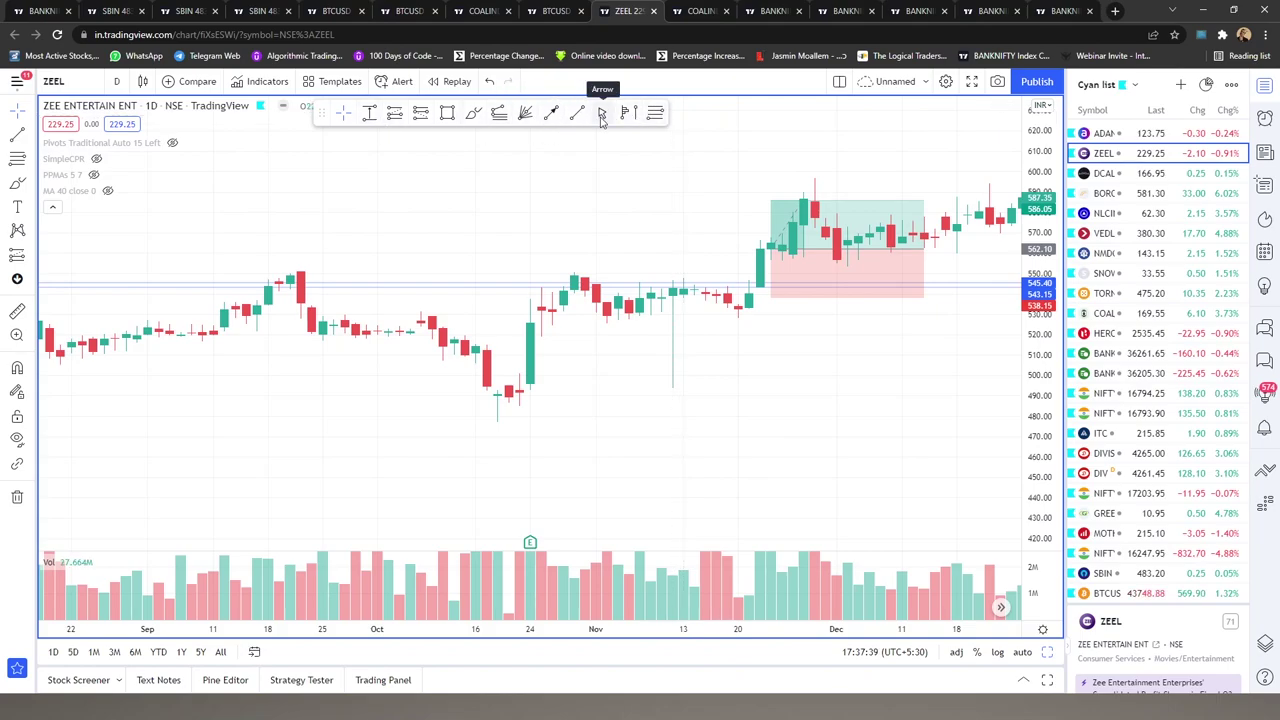
pyautogui.keyDown('shift'); pyautogui.click(770, 250); pyautogui.keyUp('shift')
pyautogui.click(758, 200)
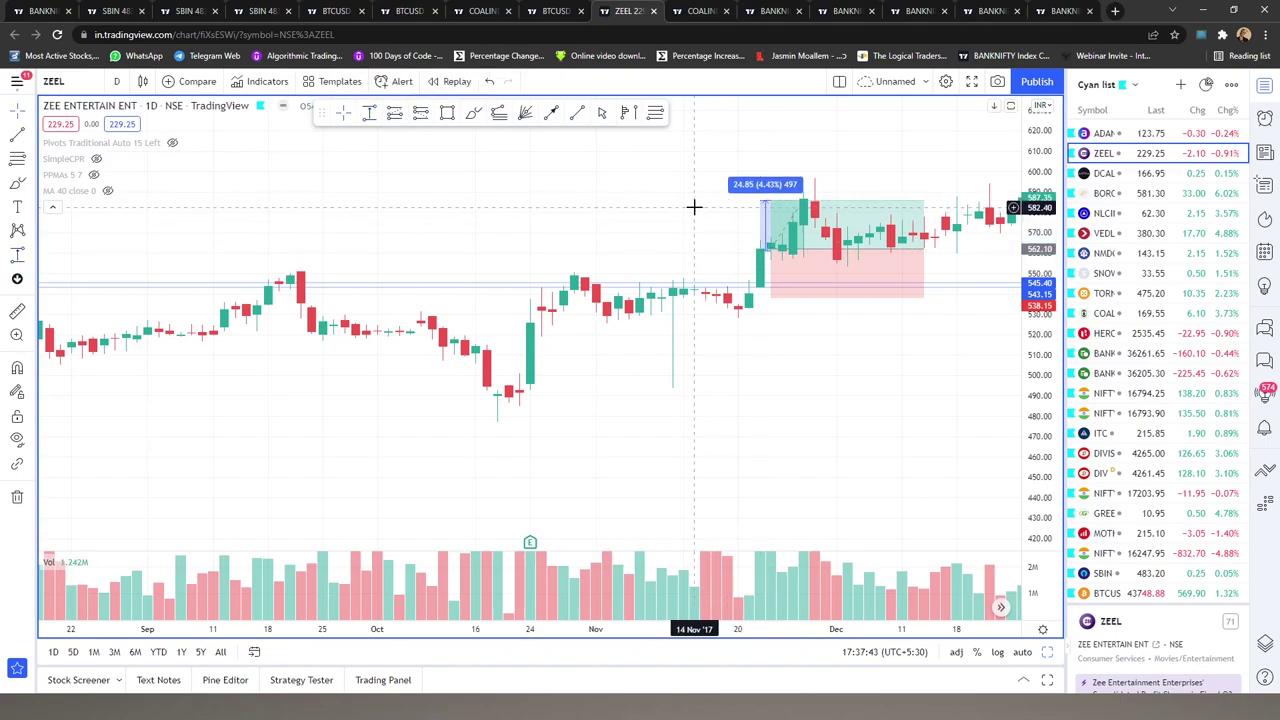
# Examine how ZEEL price behaves after the November 2017 trade, following the chart through to October 2018
pyautogui.hscroll(10, 938, 380)
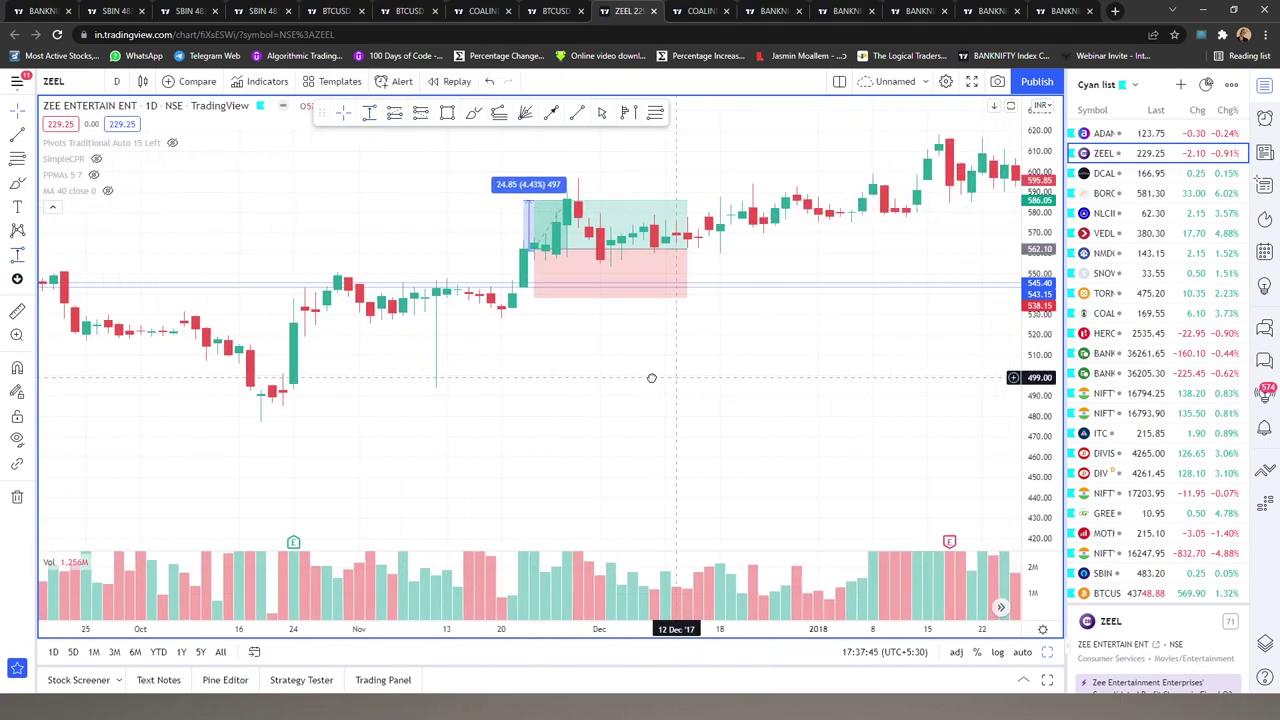
pyautogui.hscroll(5, 812, 171)
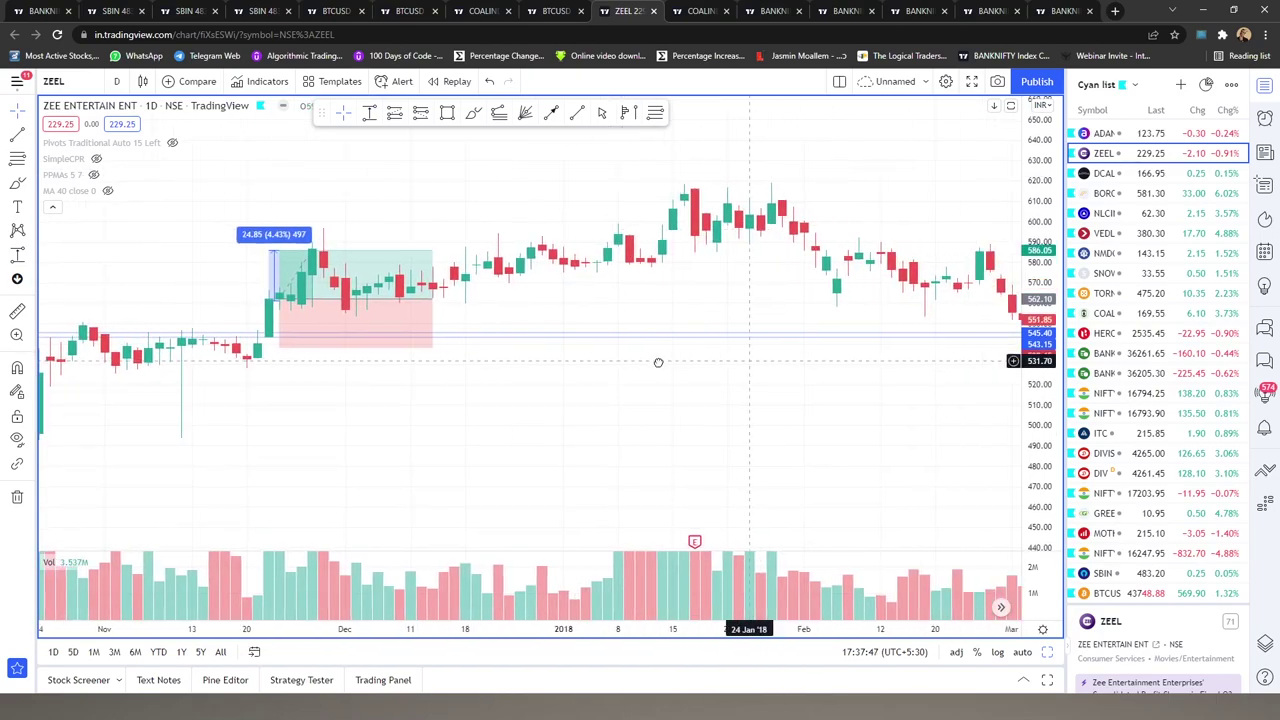
pyautogui.hscroll(2, 343, 406)
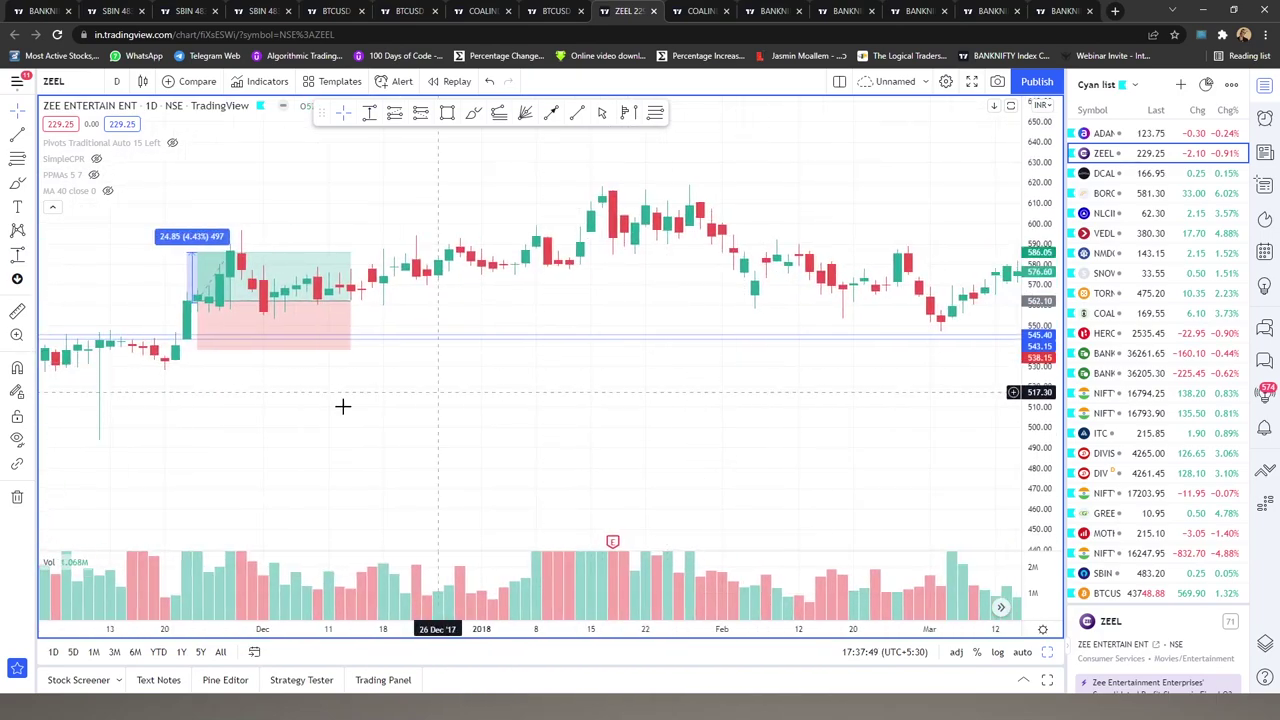
pyautogui.hscroll(-3, 369, 380)
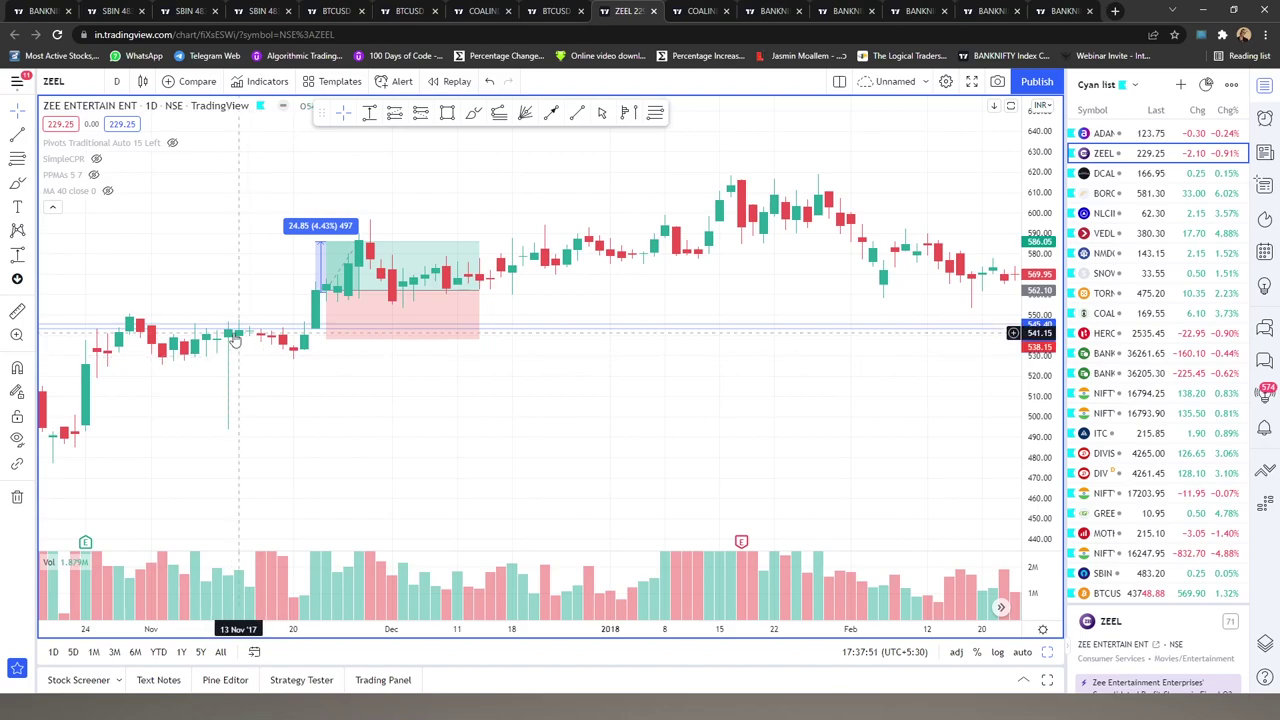
pyautogui.hscroll(5, 560, 371)
pyautogui.hscroll(10, 948, 371)
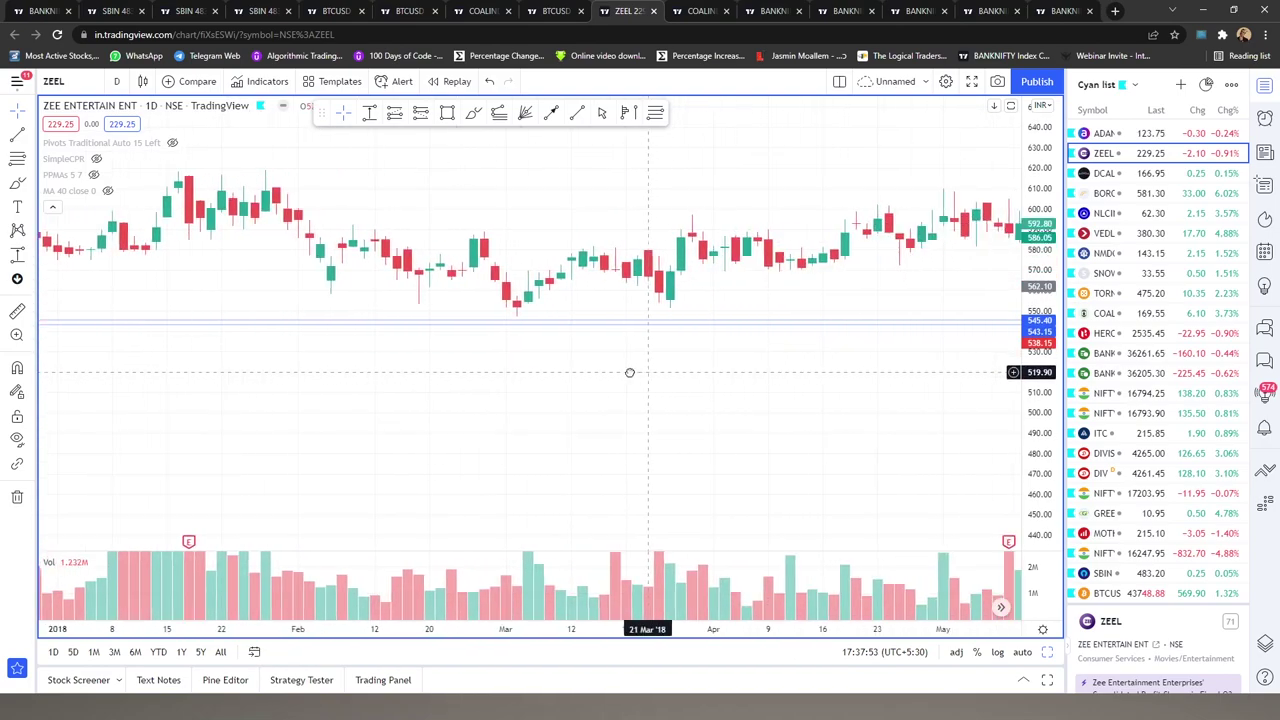
pyautogui.hscroll(3, 788, 375)
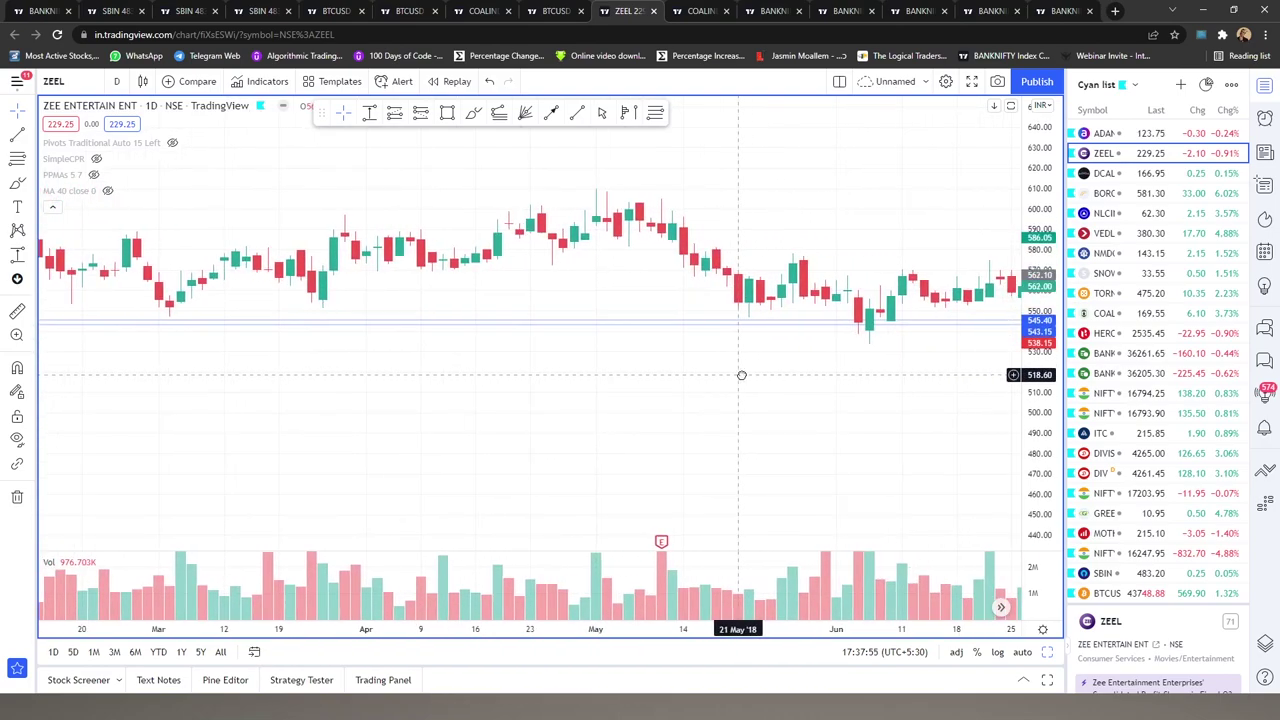
pyautogui.hscroll(8, 740, 375)
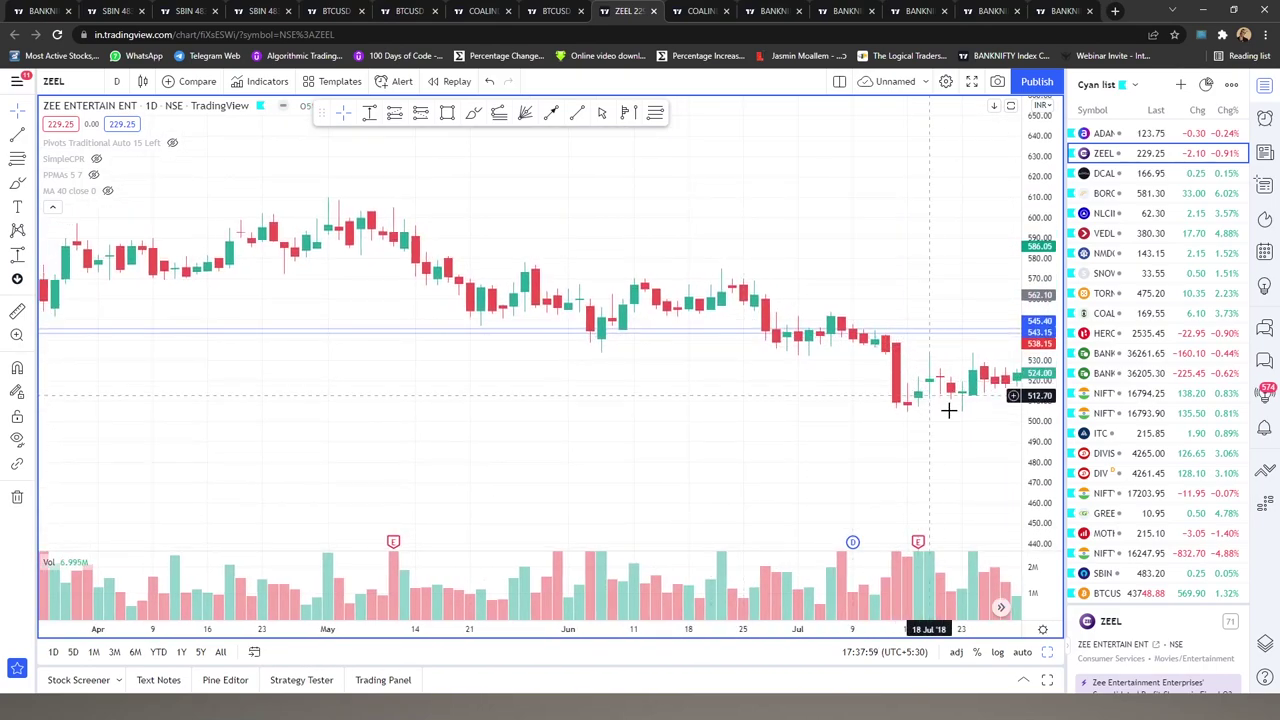
pyautogui.moveTo(949, 409); pyautogui.dragTo(611, 346)
pyautogui.hscroll(5, 790, 428)
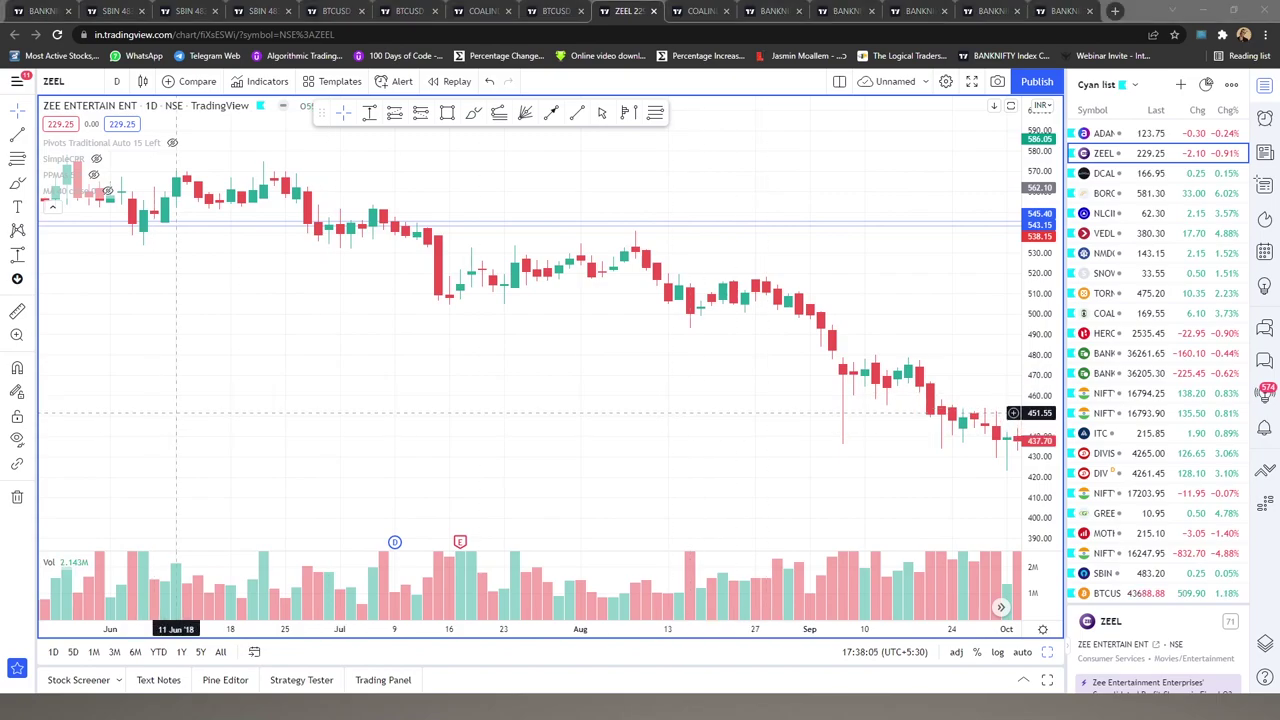
# Draw a downward arrow below the July to August 2018 ZEEL decline, handwrite "Power line" beside it, and clear the ink
pyautogui.moveTo(441, 328)
pyautogui.mouseDown()
pyautogui.moveTo(514, 346)
pyautogui.moveTo(646, 419)
pyautogui.moveTo(658, 412)
pyautogui.mouseUp()
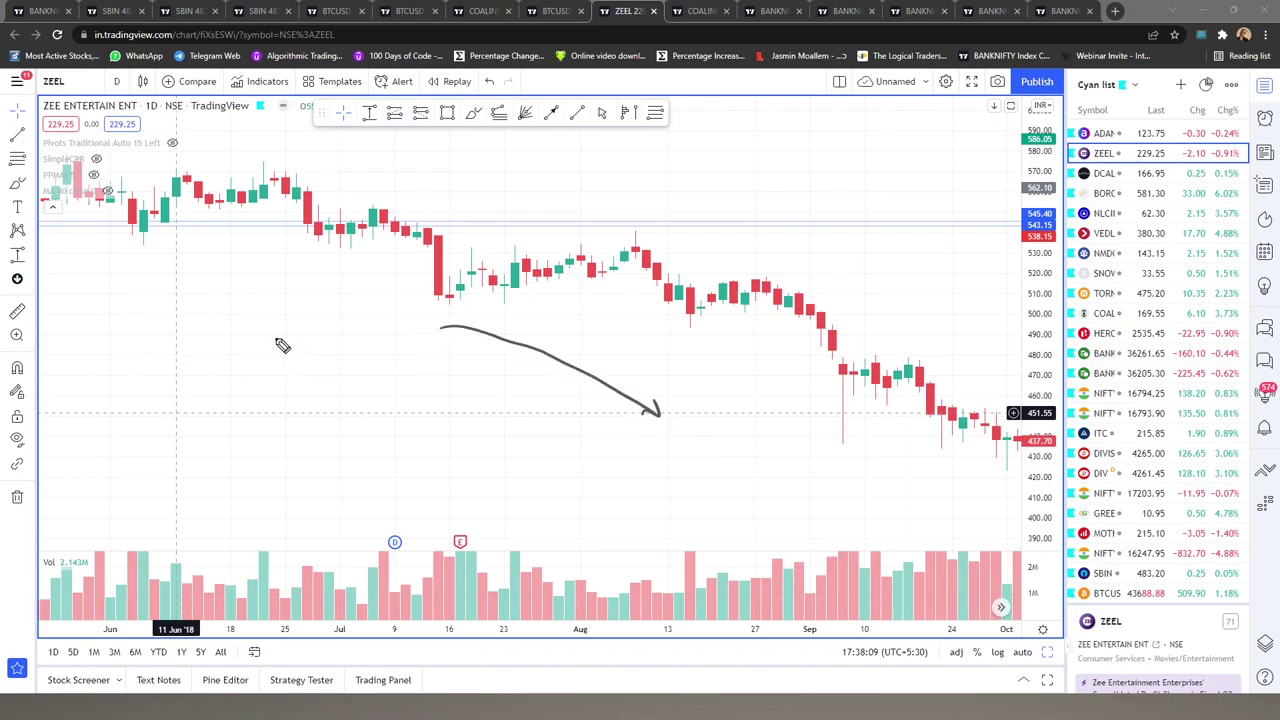
pyautogui.moveTo(280, 343)
pyautogui.mouseDown()
pyautogui.moveTo(332, 326)
pyautogui.moveTo(324, 272)
pyautogui.moveTo(350, 303)
pyautogui.moveTo(380, 291)
pyautogui.mouseUp()
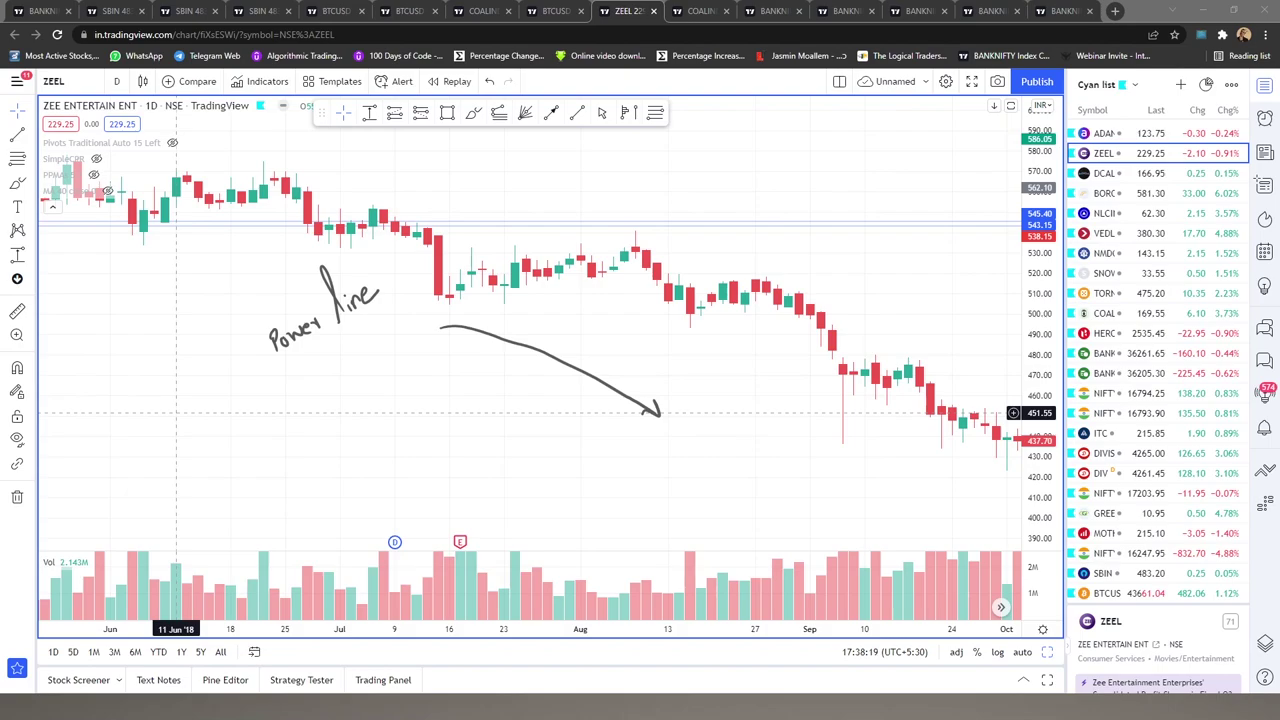
pyautogui.press('Escape')
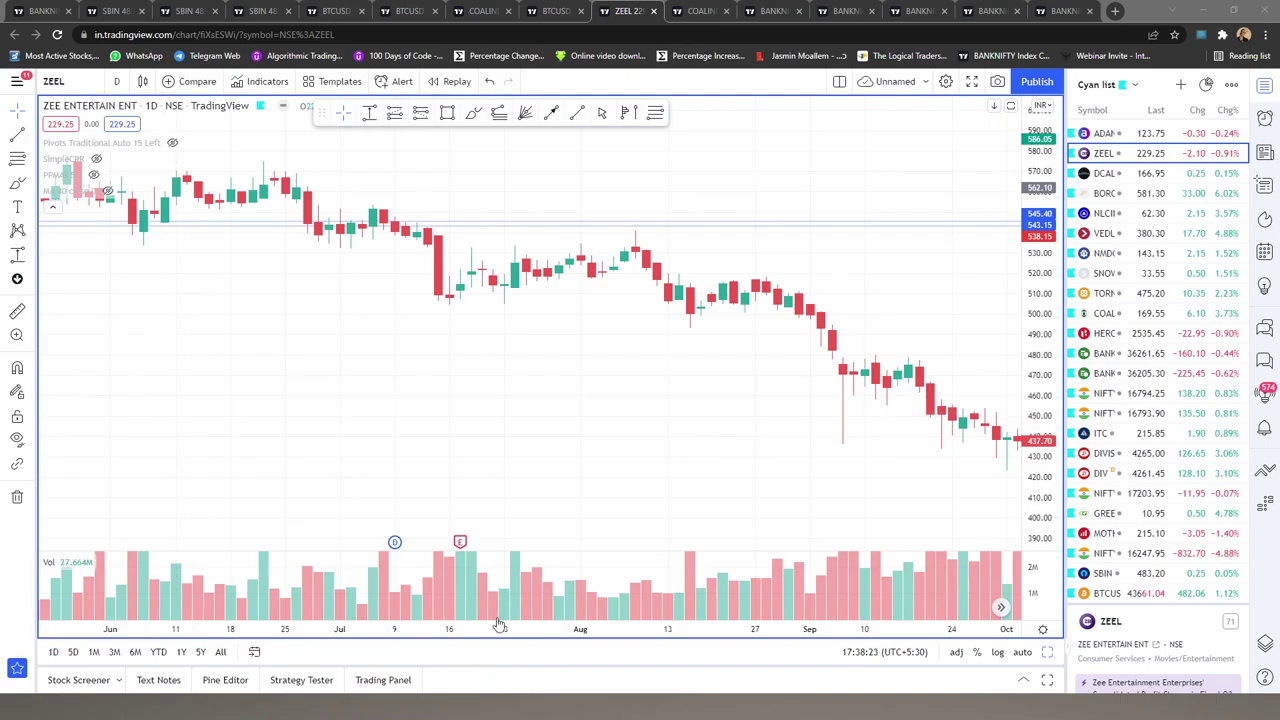
# Review the wider ZEEL price history around the long position, from mid-2017 to September 2018
pyautogui.scroll(-5, 420, 622)
pyautogui.scroll(4, 900, 630)
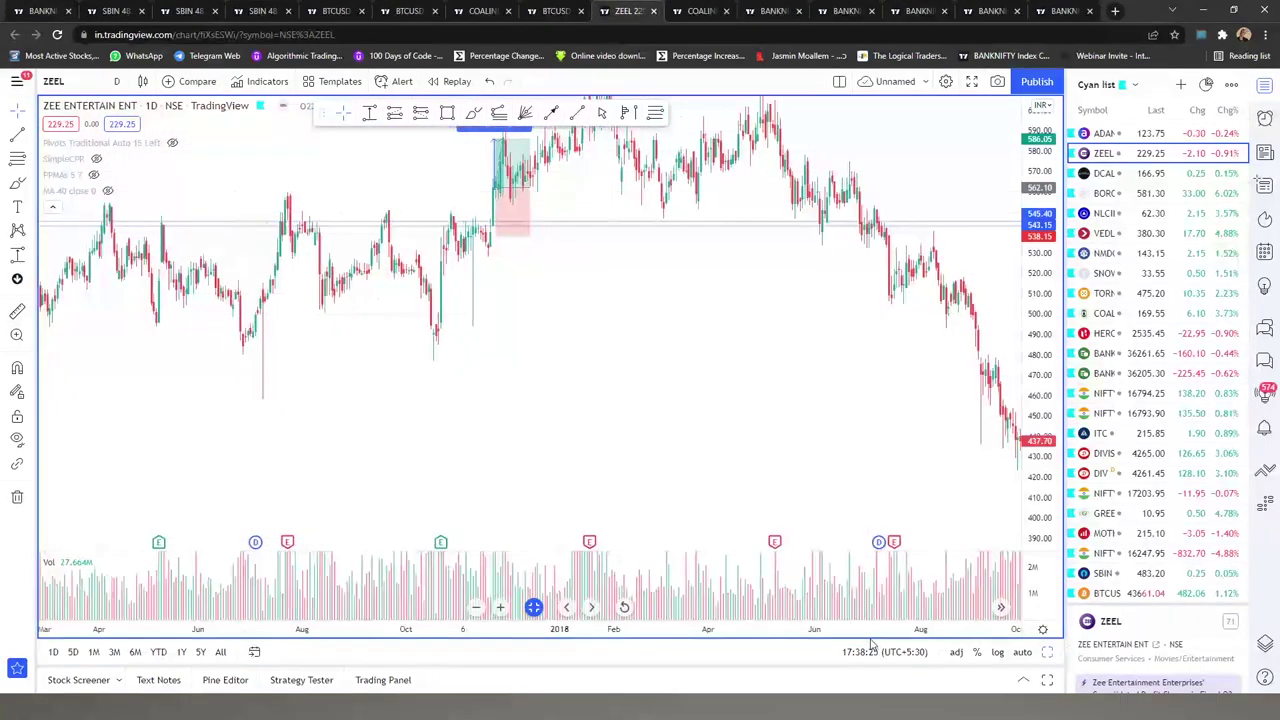
pyautogui.moveTo(1040, 310); pyautogui.dragTo(1040, 363)
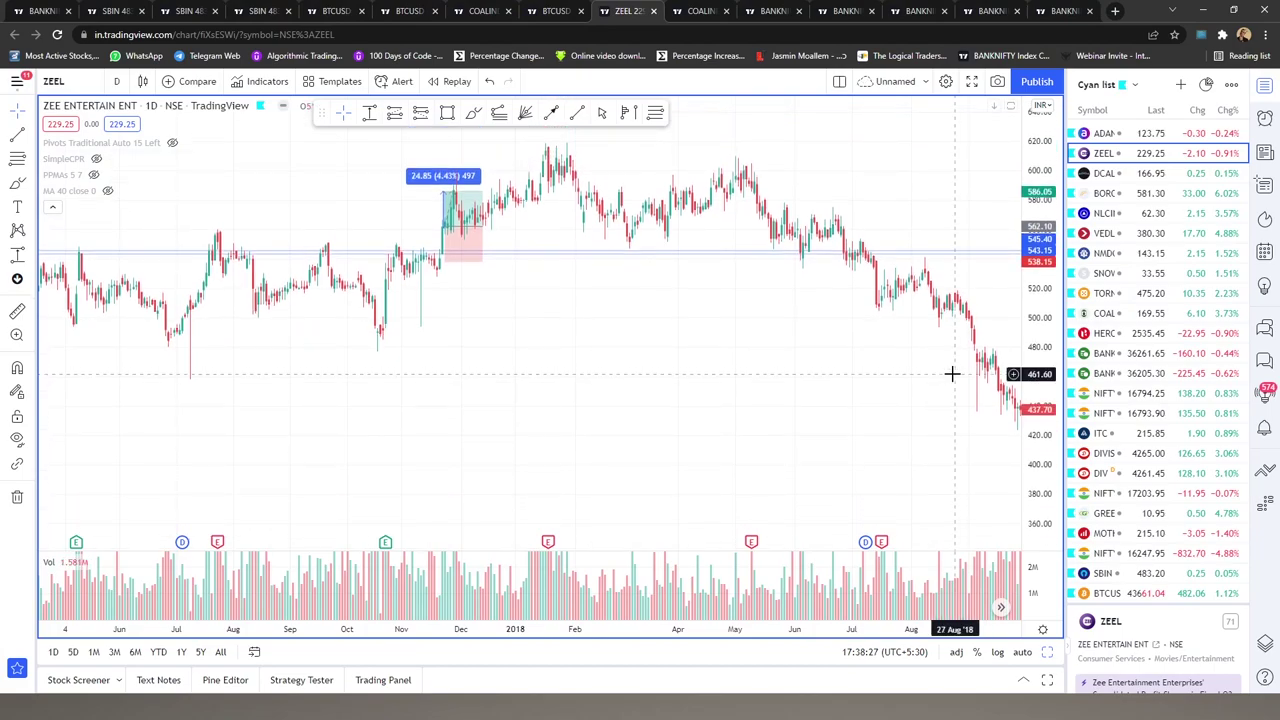
pyautogui.moveTo(799, 304); pyautogui.dragTo(795, 305)
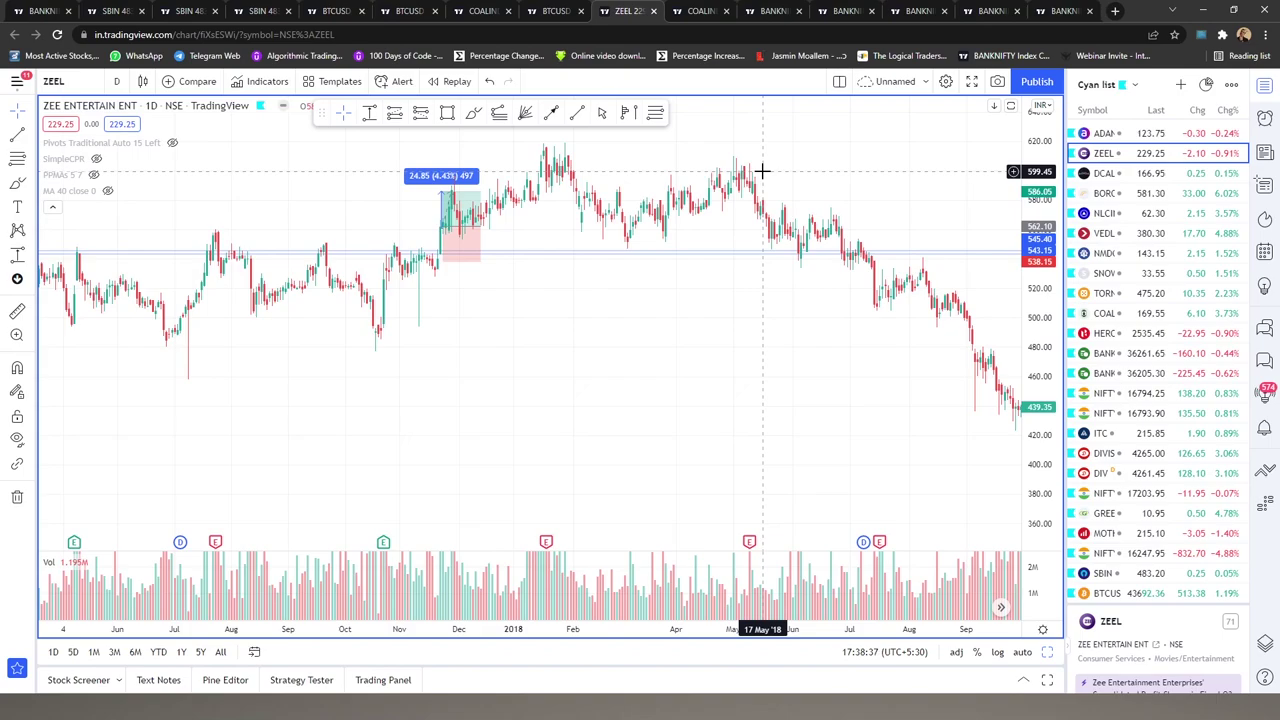
# Switch to the BANKNIFTY 10-minute replay chart, play it forward, and pause just after the hammer candle forms
pyautogui.hotkey('ctrl', 'Tab')
pyautogui.hotkey('ctrl', 'Tab')
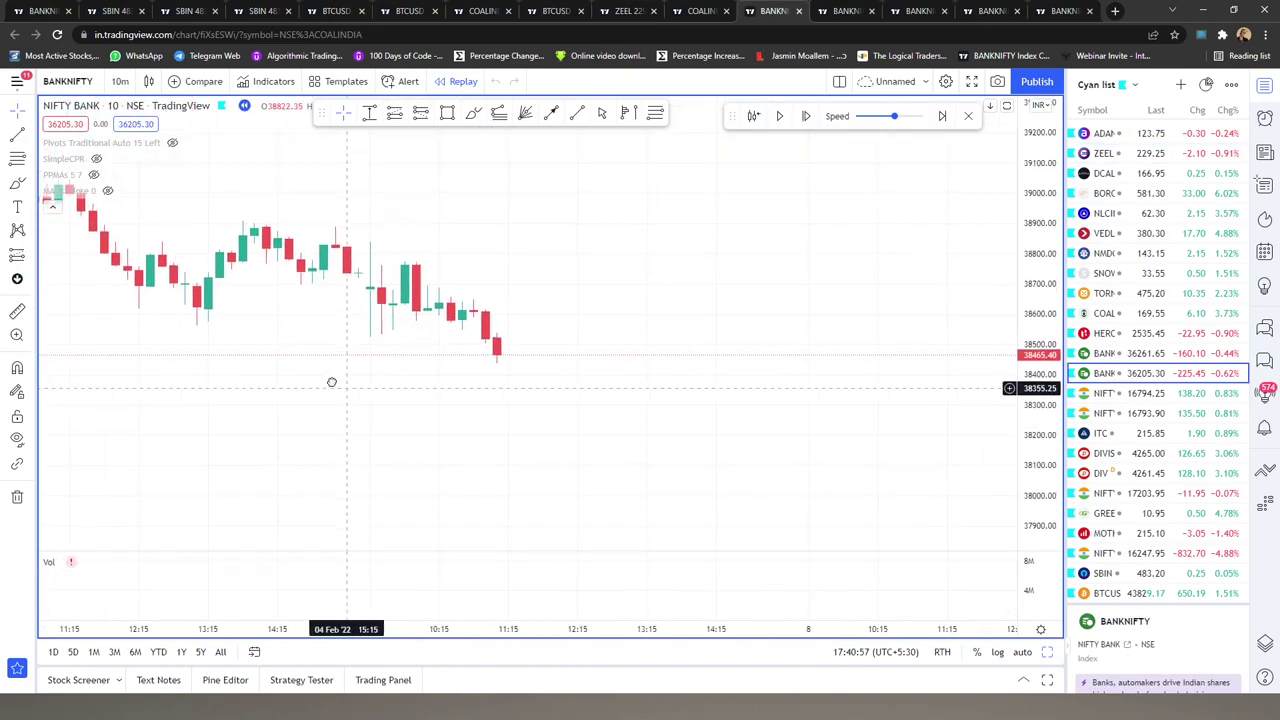
pyautogui.click(781, 118)
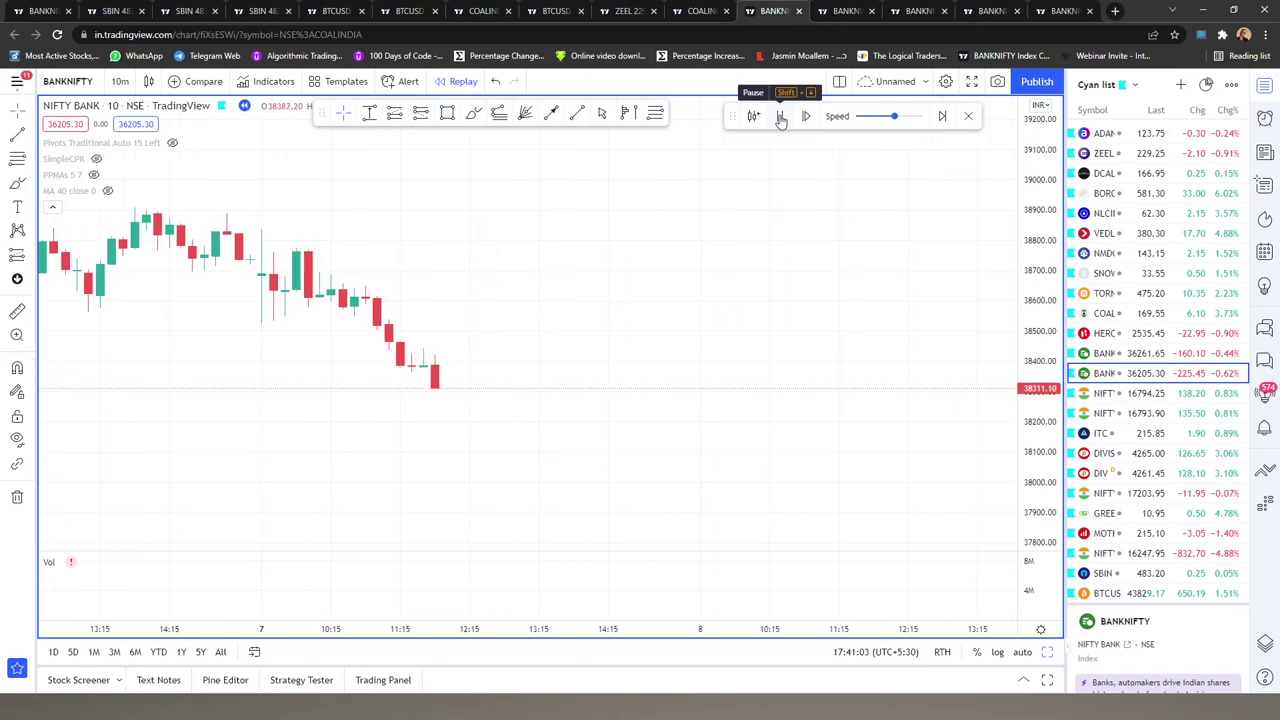
pyautogui.click(781, 117)
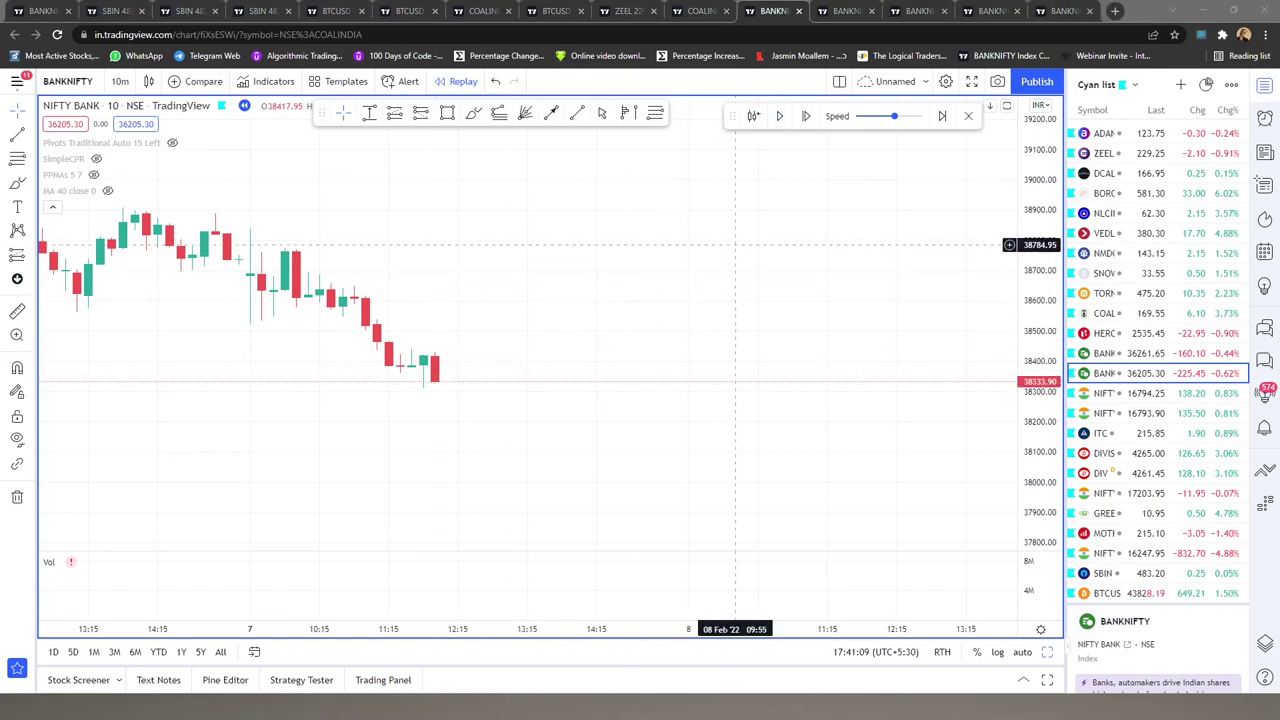
# Draw a downward arrow along the BANKNIFTY decline, and point an arrow labelled "Hammer" at the hammer candle
pyautogui.moveTo(300, 202); pyautogui.dragTo(396, 284)
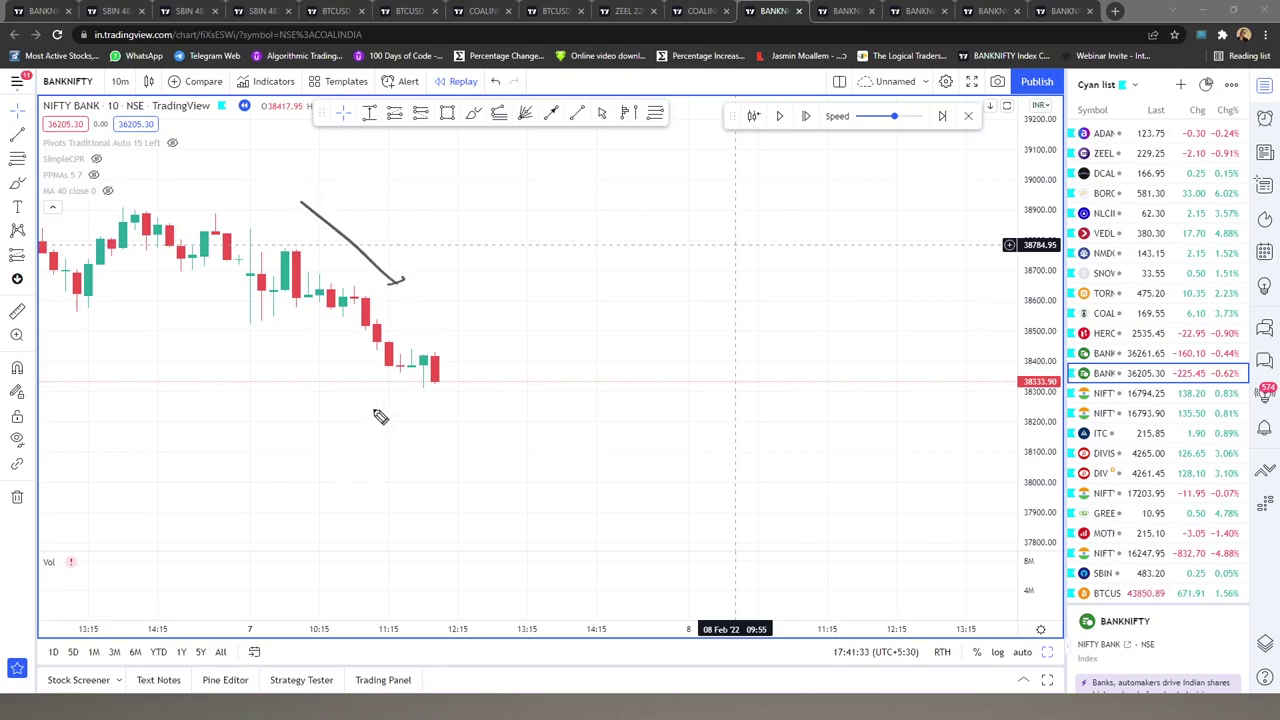
pyautogui.moveTo(350, 428); pyautogui.dragTo(400, 392)
pyautogui.moveTo(312, 438); pyautogui.dragTo(385, 440)
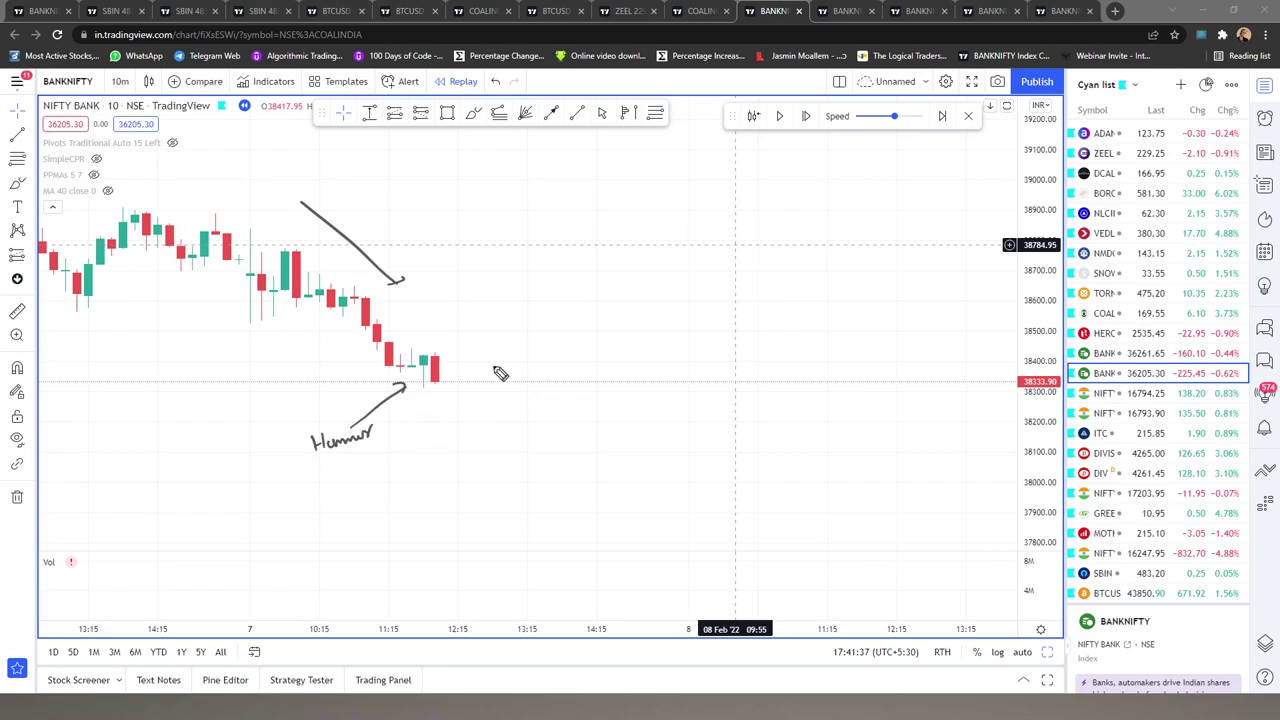
# Handwrite "1. downtrend" with a tick and "2. confirmation" in the empty area beside the candles, and clear the ink
pyautogui.moveTo(590, 190)
pyautogui.mouseDown()
pyautogui.moveTo(604, 202)
pyautogui.moveTo(700, 196)
pyautogui.moveTo(771, 165)
pyautogui.mouseUp()
pyautogui.click(603, 198)
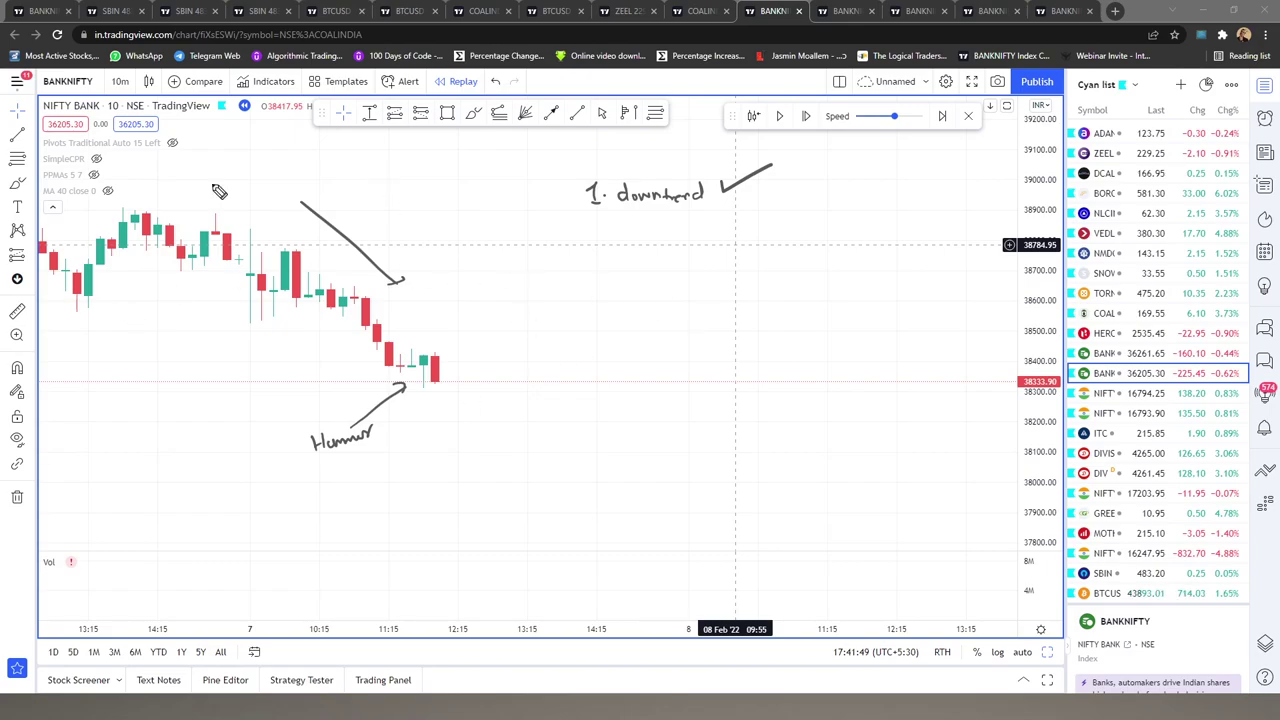
pyautogui.moveTo(596, 222)
pyautogui.mouseDown()
pyautogui.moveTo(611, 234)
pyautogui.moveTo(735, 225)
pyautogui.mouseUp()
pyautogui.click(610, 230)
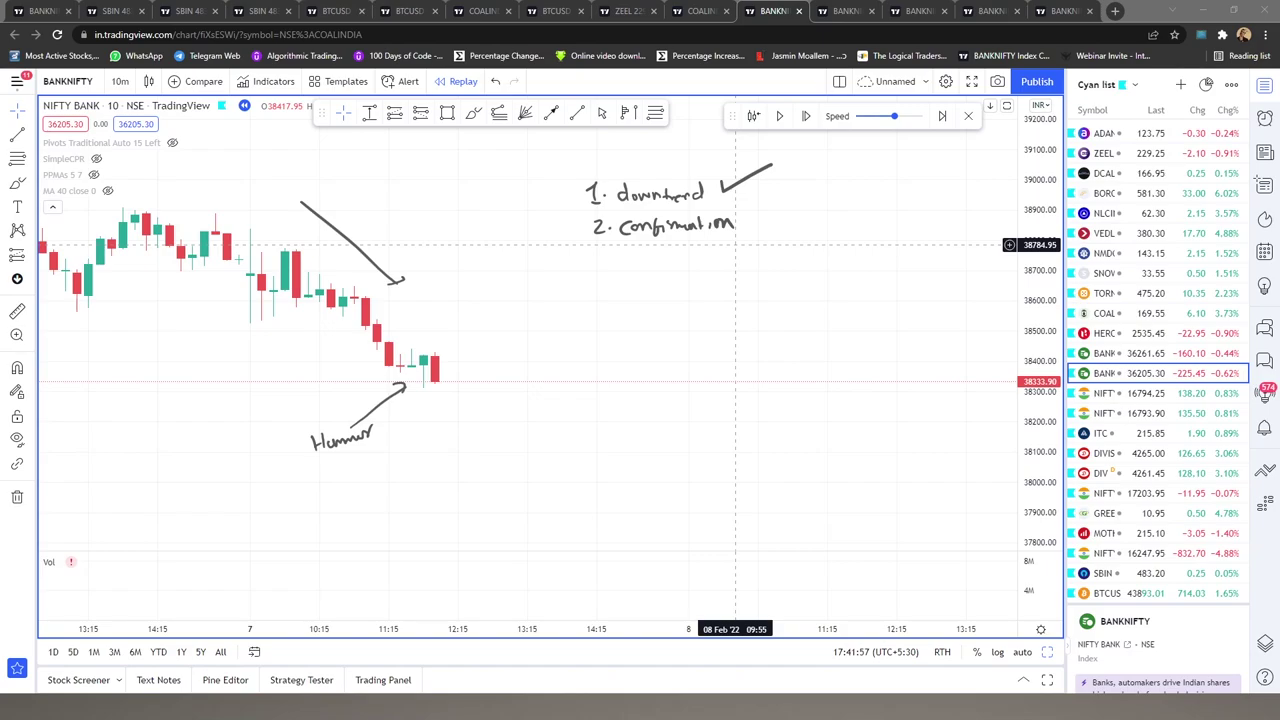
pyautogui.press('Escape')
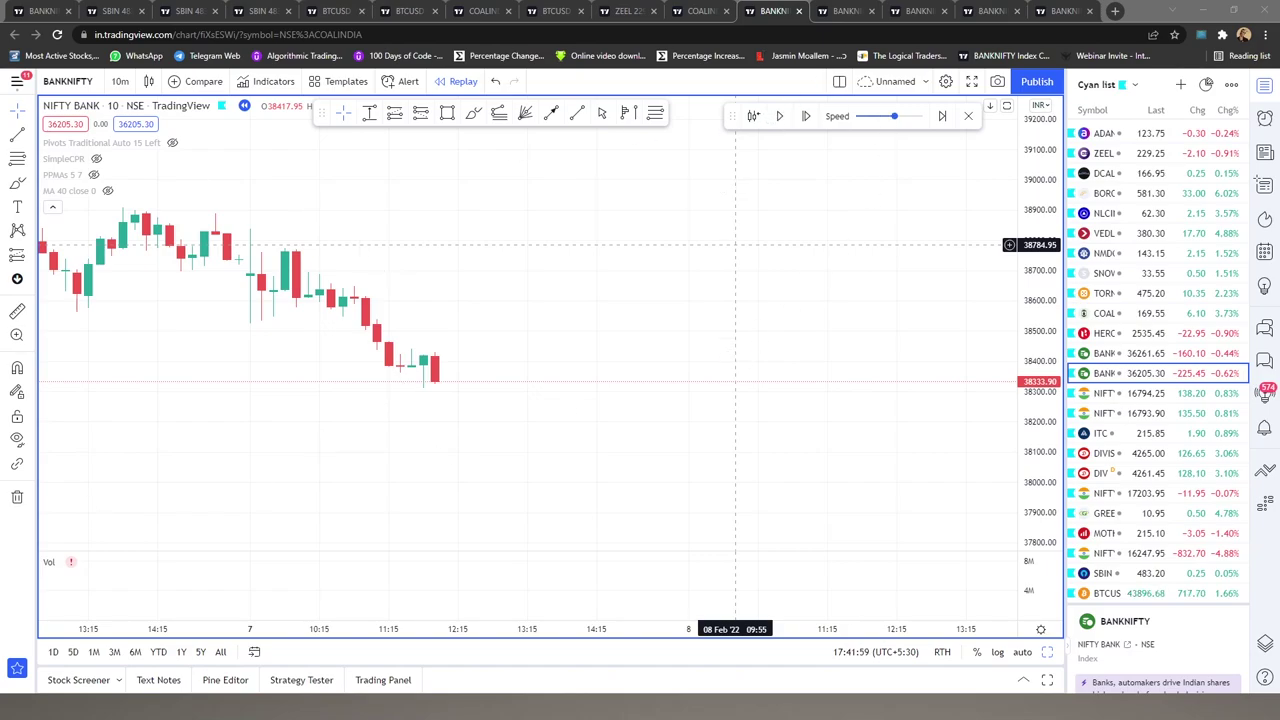
# Play the BANKNIFTY replay forward in two stretches, pausing at the next long-lower-wick candle and again after the following hammer
pyautogui.click(780, 117)
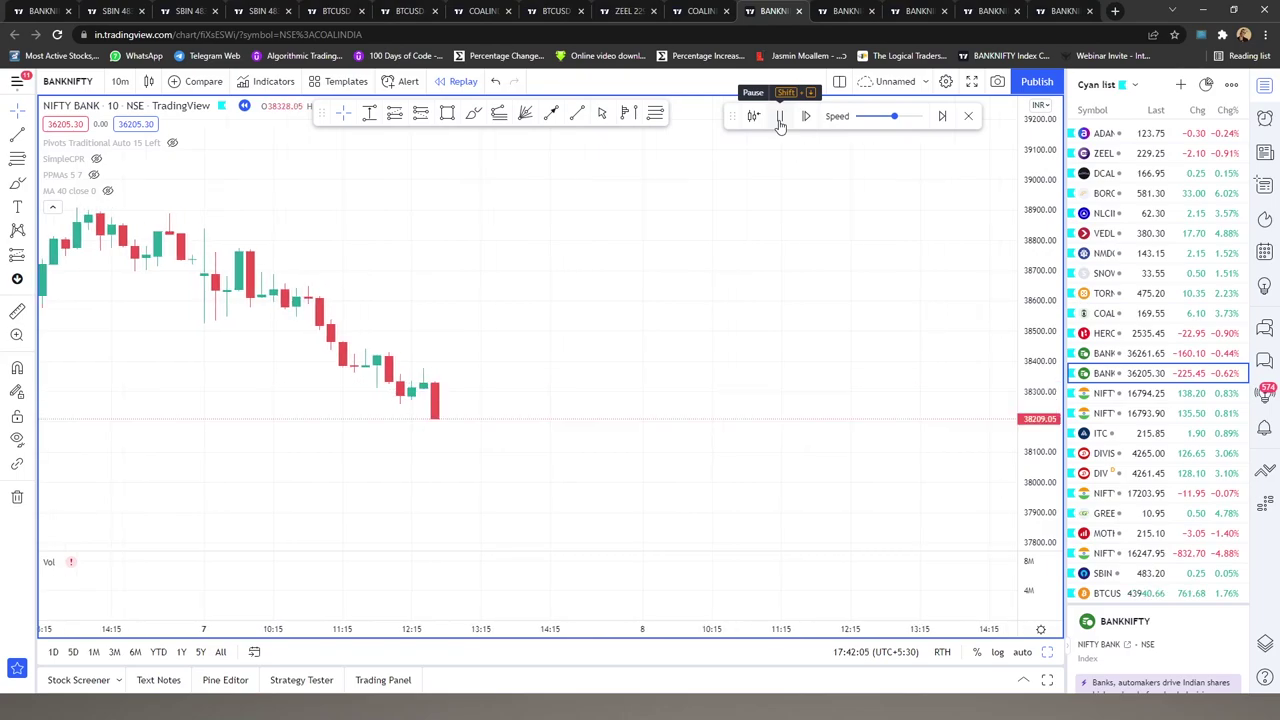
pyautogui.click(780, 118)
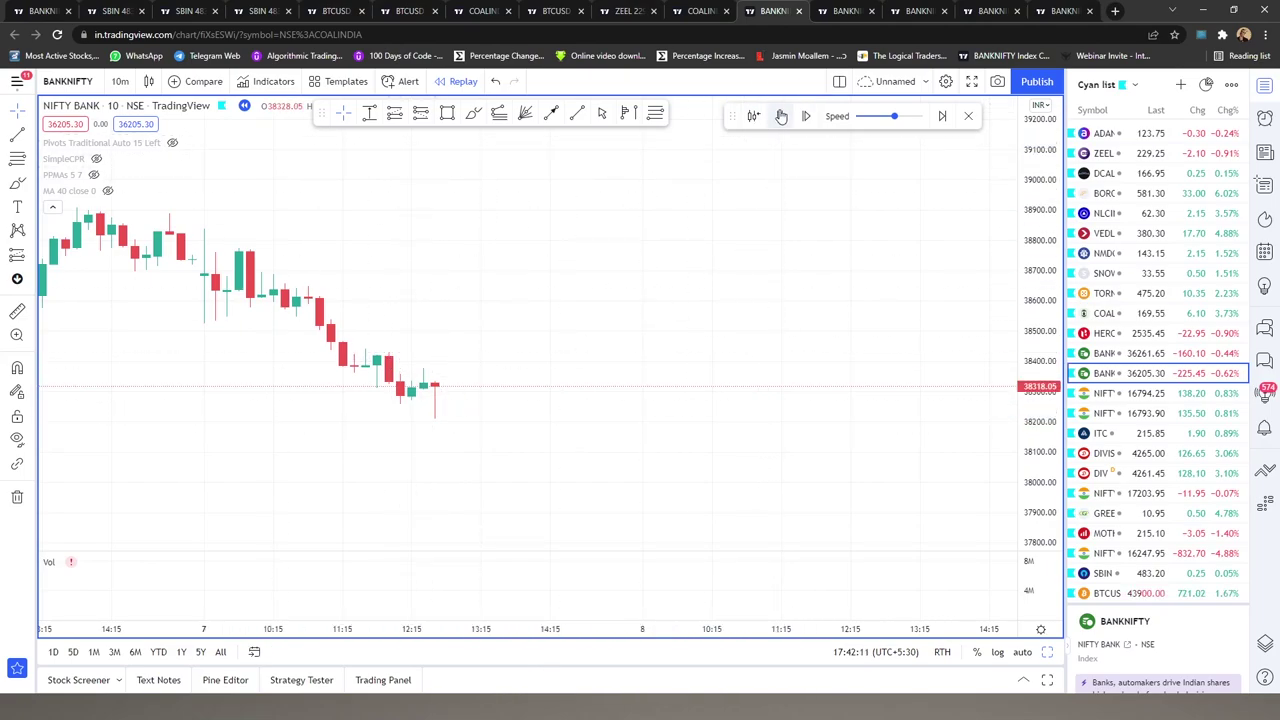
pyautogui.click(781, 117)
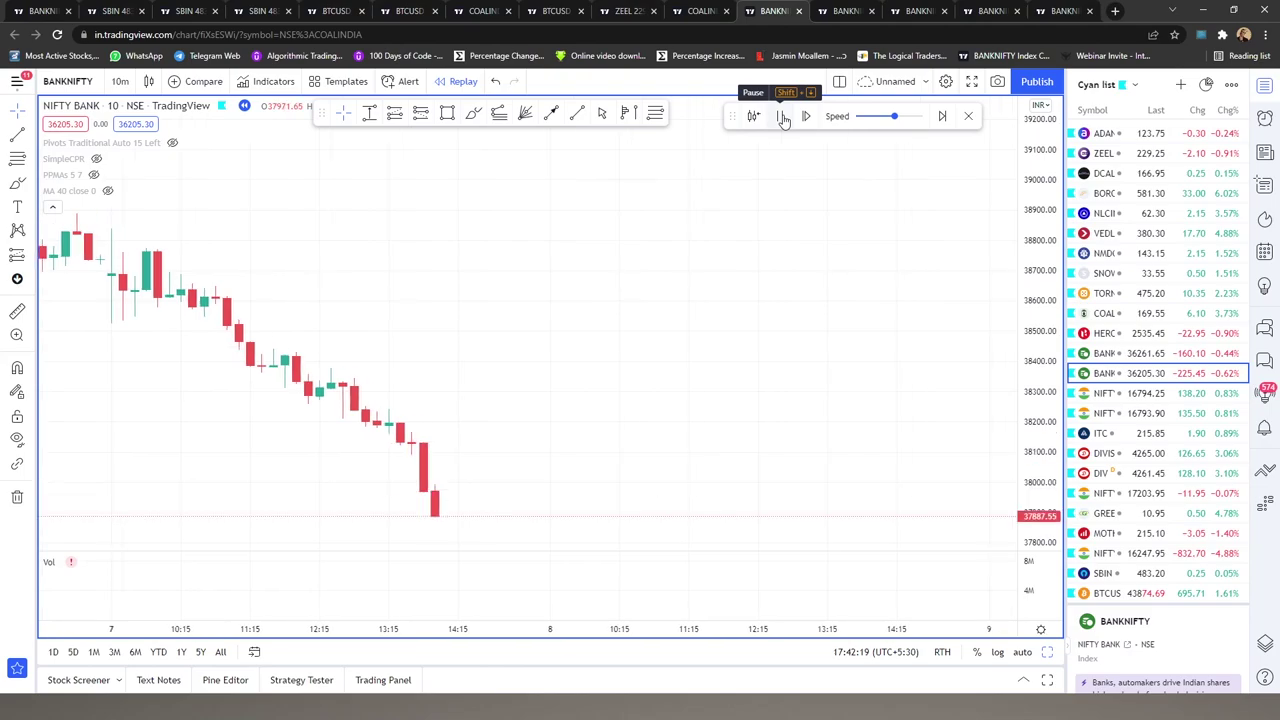
pyautogui.click(782, 117)
pyautogui.moveTo(559, 425); pyautogui.dragTo(703, 314)
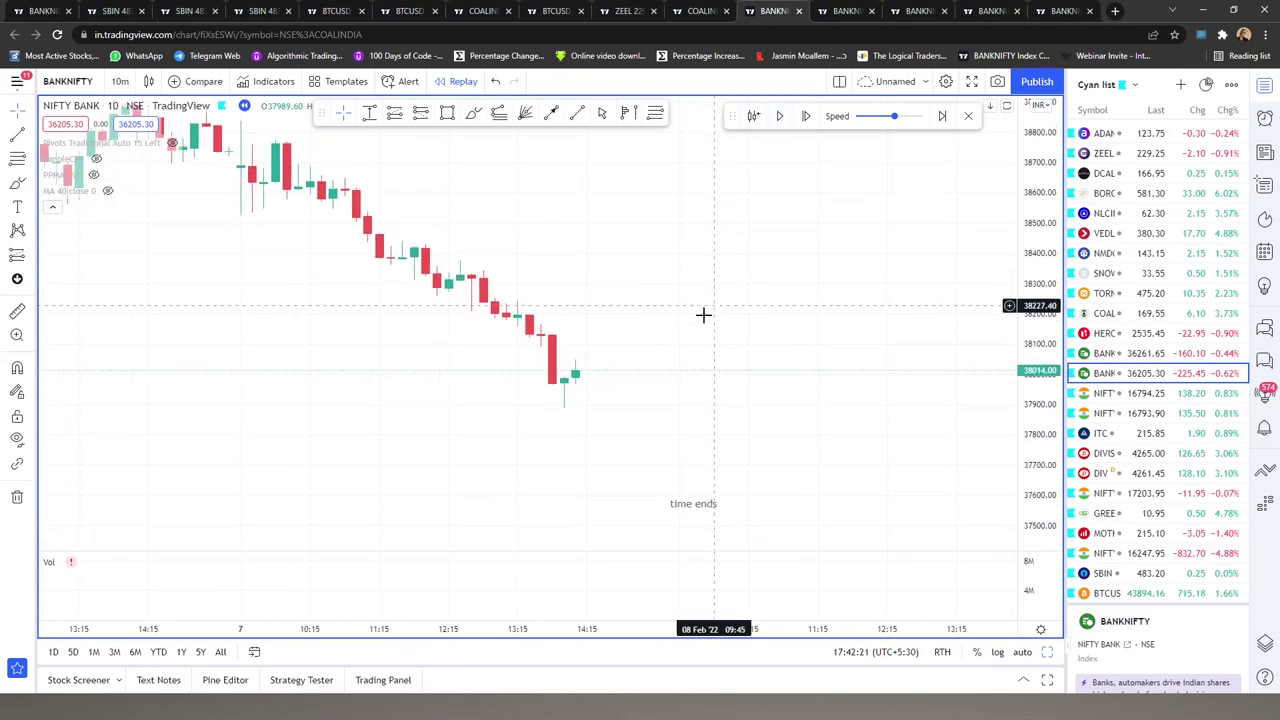
# Advance the BANKNIFTY replay to the large red candle, pause it, and handwrite "2nd confirmation" in the empty area above
pyautogui.moveTo(1035, 392); pyautogui.dragTo(1035, 374)
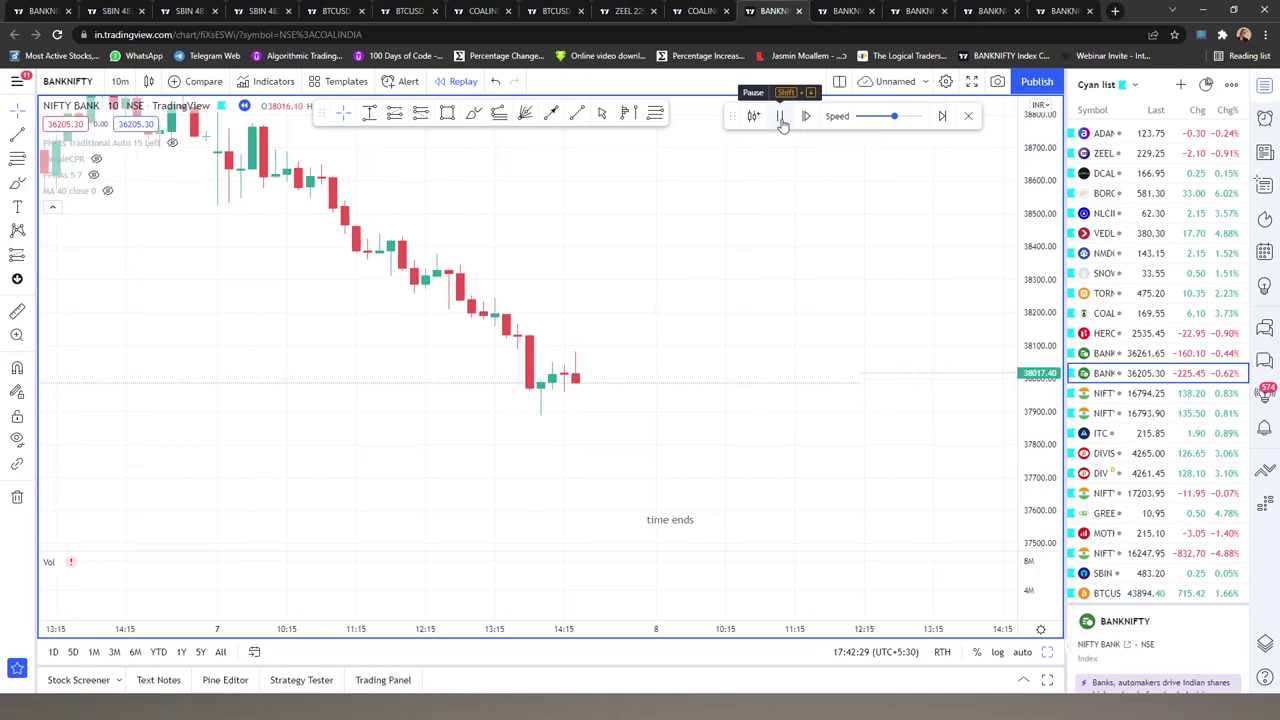
pyautogui.click(782, 118)
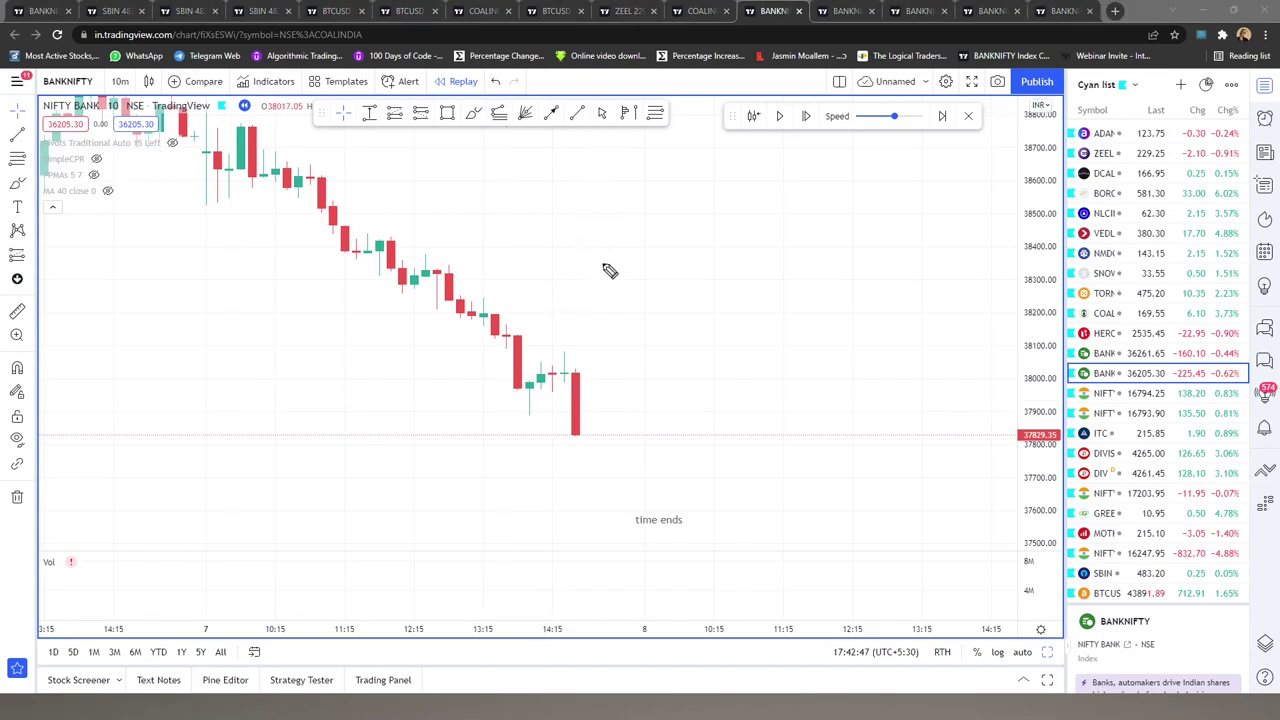
pyautogui.moveTo(619, 238); pyautogui.dragTo(605, 256)
pyautogui.moveTo(624, 236)
pyautogui.mouseDown()
pyautogui.moveTo(640, 250)
pyautogui.moveTo(716, 224)
pyautogui.mouseUp()
pyautogui.moveTo(659, 220)
pyautogui.mouseDown()
pyautogui.moveTo(720, 212)
pyautogui.moveTo(792, 176)
pyautogui.mouseUp()
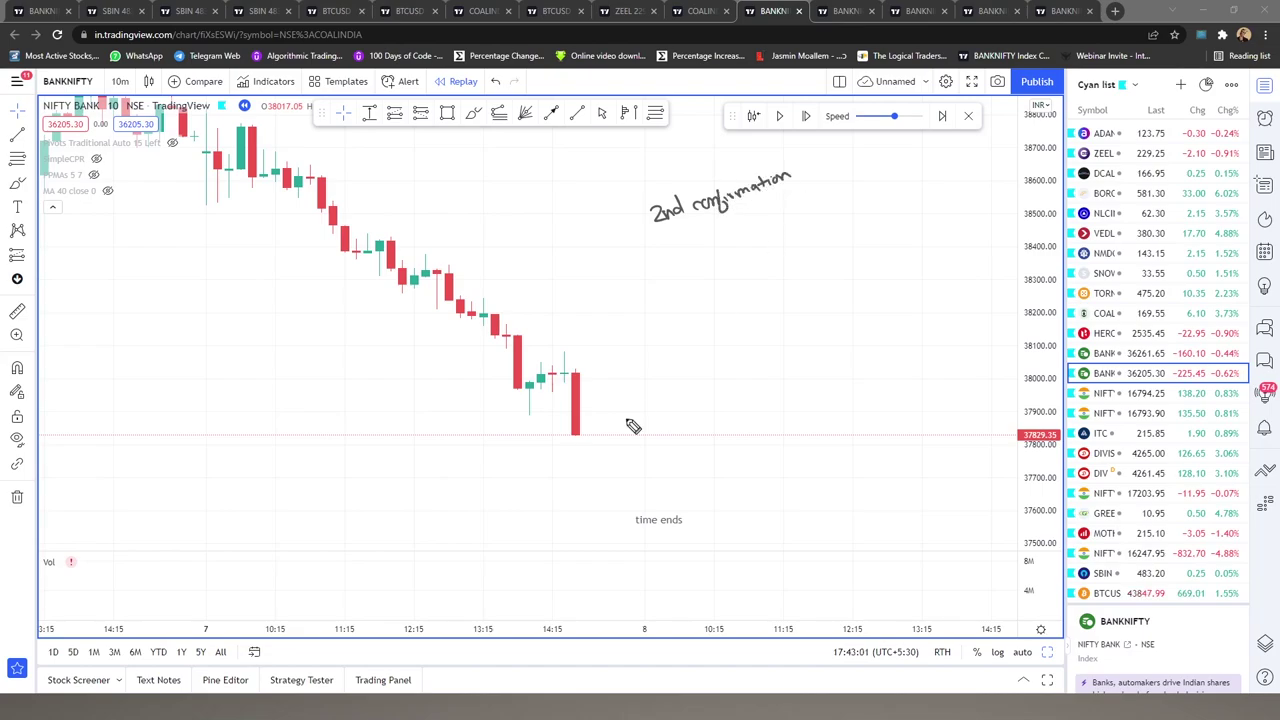
# Sketch a sideways wave ending in a candle with the label "Sustainence", draw a support line underneath, and erase the wave and candle
pyautogui.moveTo(546, 390); pyautogui.dragTo(812, 354)
pyautogui.moveTo(684, 360); pyautogui.dragTo(666, 368)
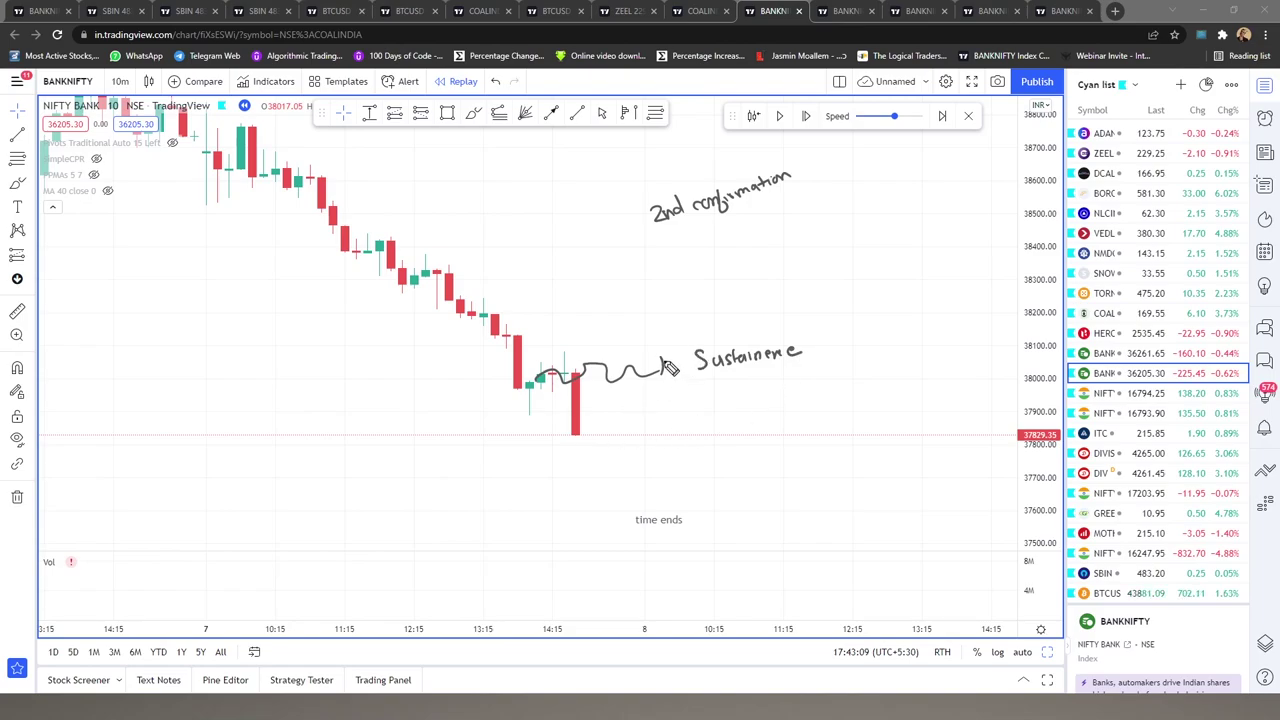
pyautogui.moveTo(517, 398)
pyautogui.mouseDown()
pyautogui.moveTo(683, 398)
pyautogui.moveTo(672, 334)
pyautogui.moveTo(668, 383)
pyautogui.mouseUp()
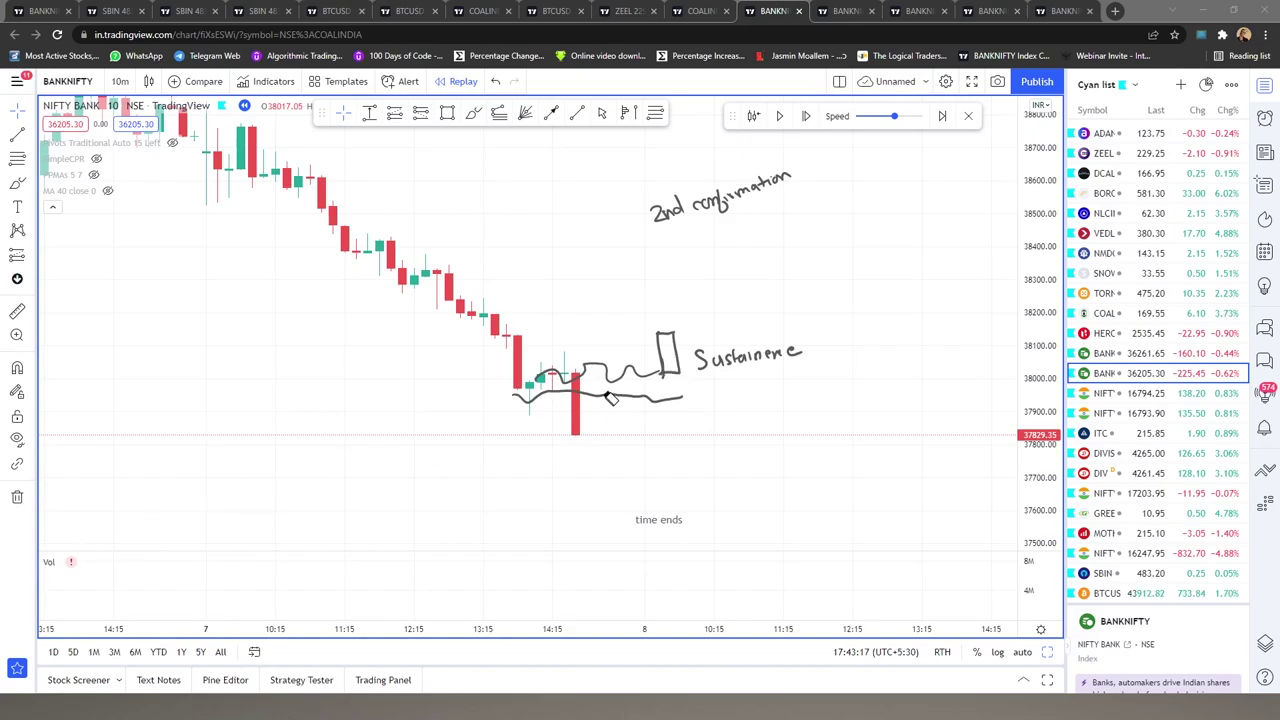
pyautogui.click(680, 325)
pyautogui.click(668, 369)
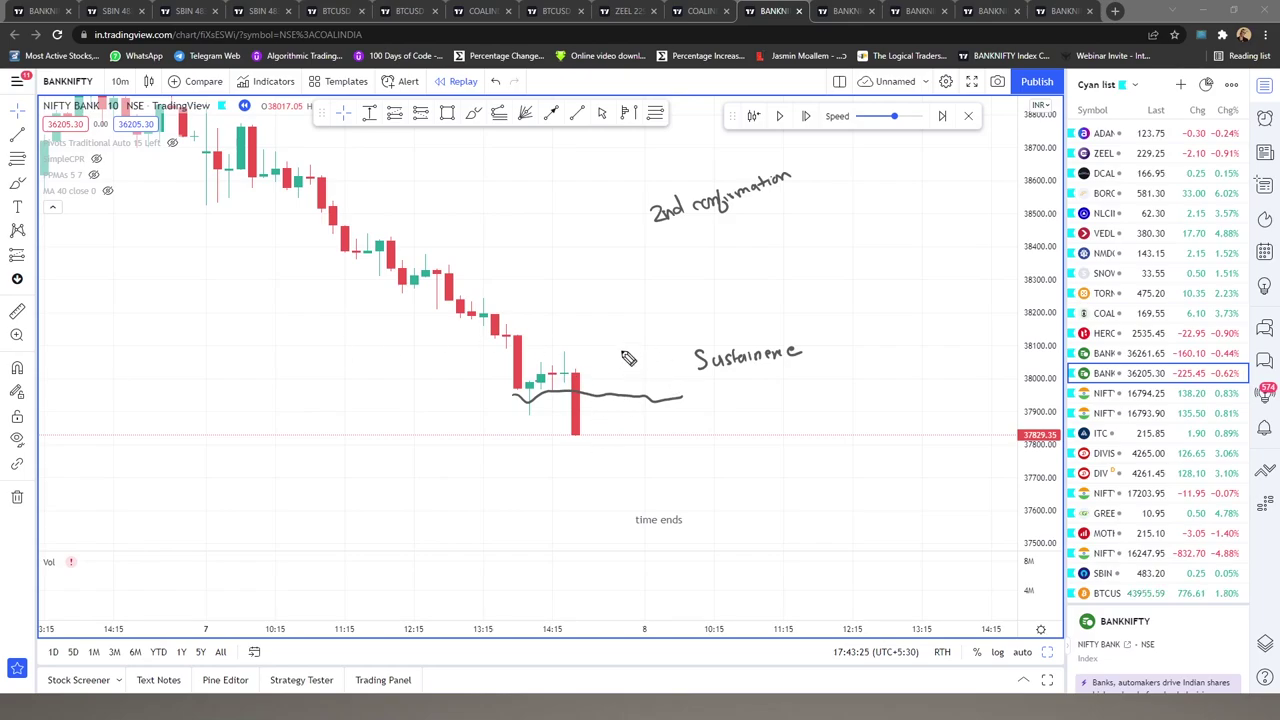
# Sketch a green candle above the support line, label it "second confirmation", point arrows up to "2nd confirmation", and clear the ink
pyautogui.moveTo(622, 378)
pyautogui.mouseDown()
pyautogui.moveTo(630, 343)
pyautogui.moveTo(640, 380)
pyautogui.moveTo(622, 380)
pyautogui.mouseUp()
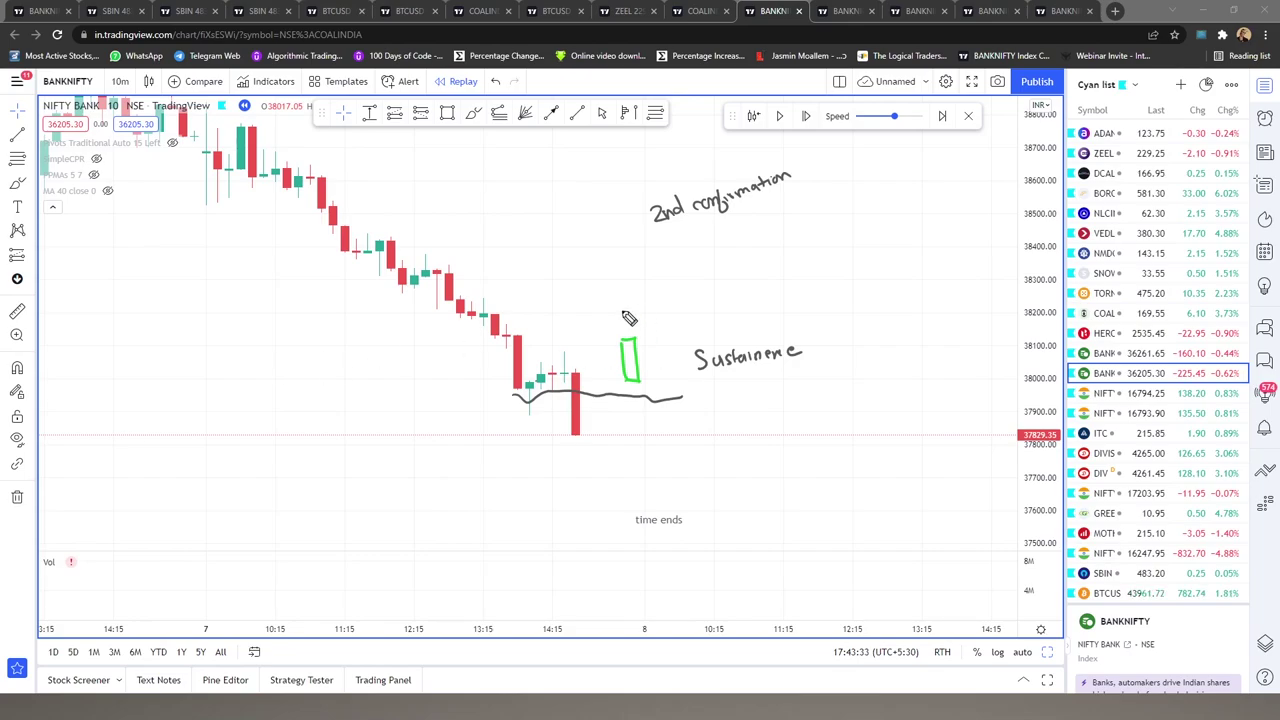
pyautogui.moveTo(653, 338); pyautogui.dragTo(866, 270)
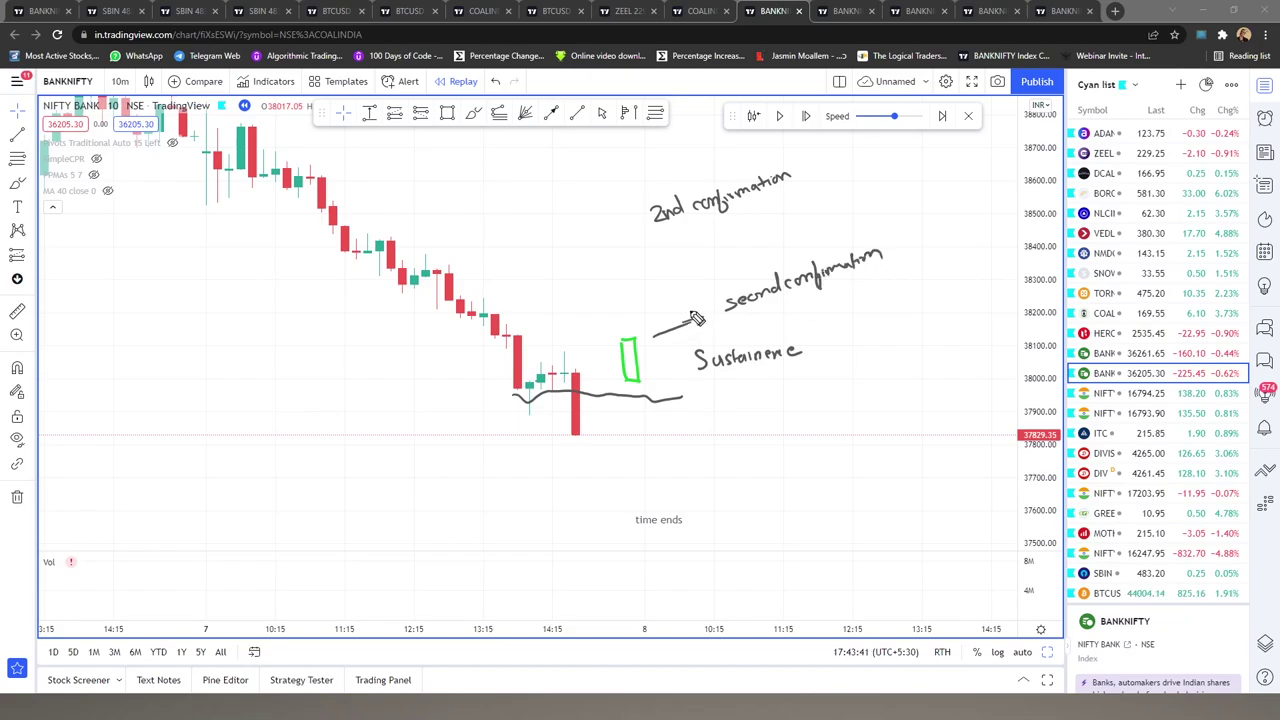
pyautogui.moveTo(687, 318); pyautogui.dragTo(707, 234)
pyautogui.moveTo(642, 344); pyautogui.dragTo(704, 220)
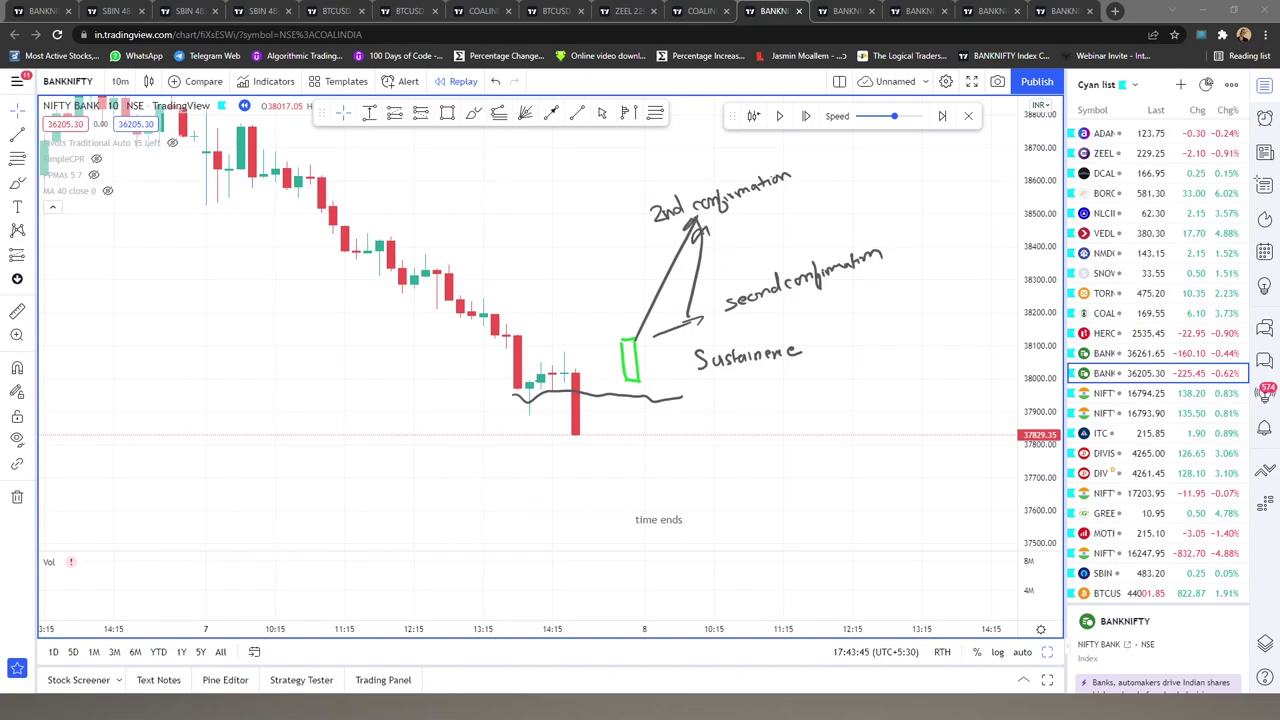
pyautogui.press('e')
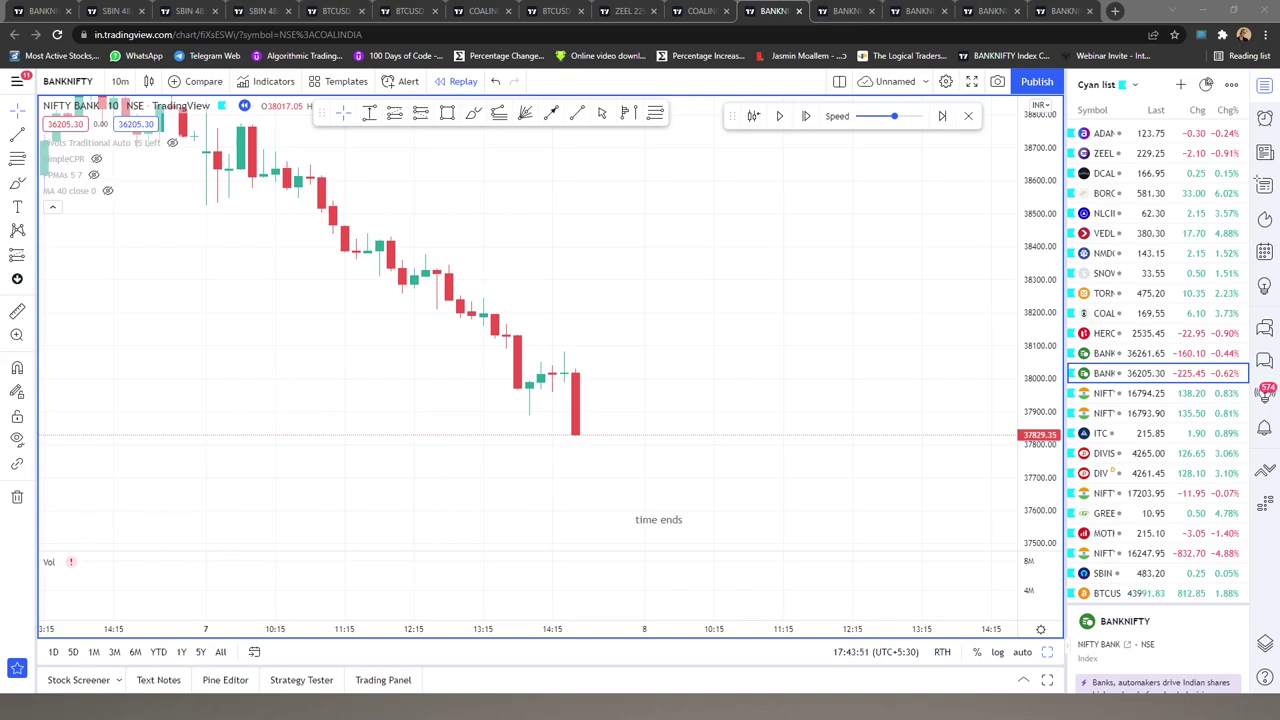
# Switch to the 1 February BANKNIFTY 10-minute chart and remove the "news" label and its line
pyautogui.click(840, 11)
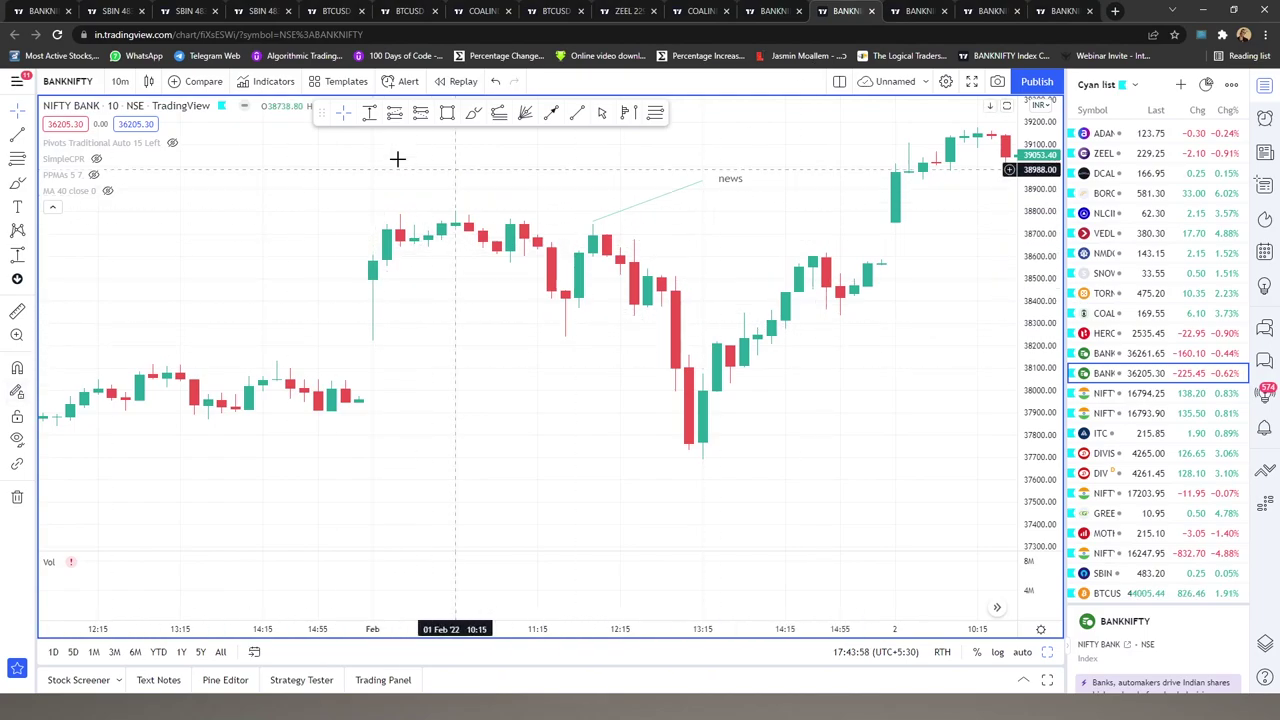
pyautogui.rightClick(358, 228)
pyautogui.click(458, 566)
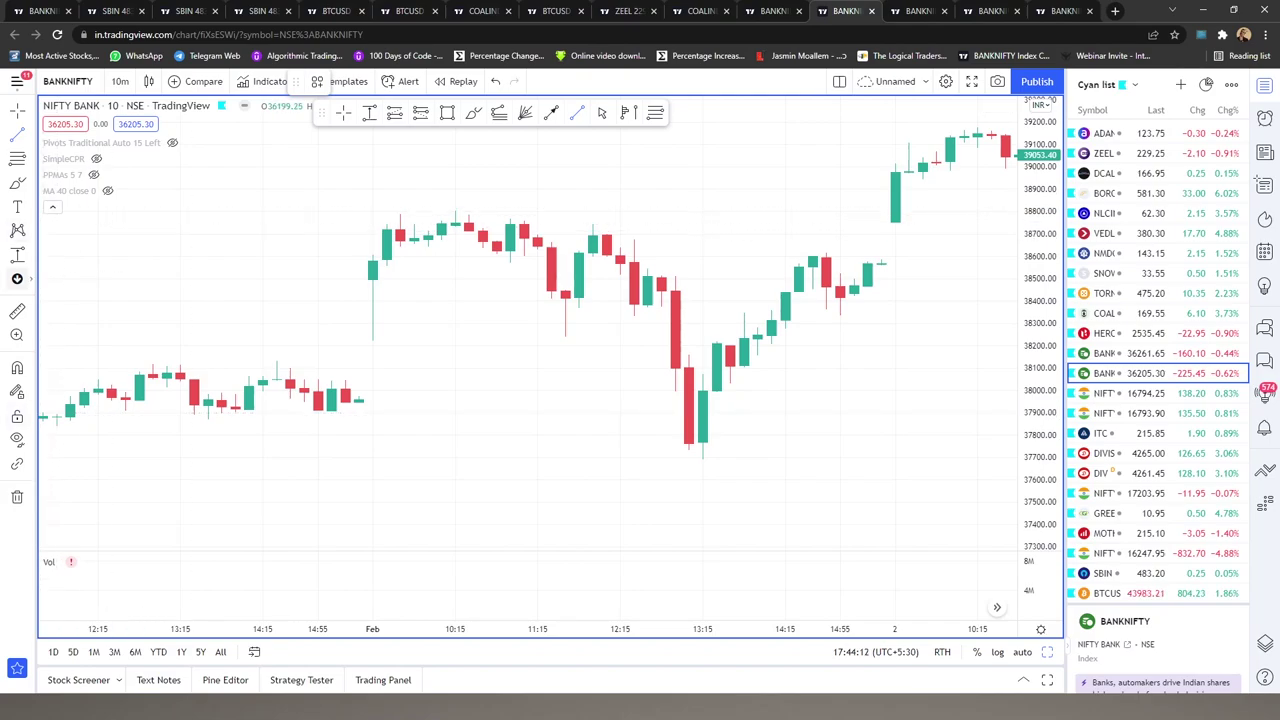
pyautogui.click(447, 112)
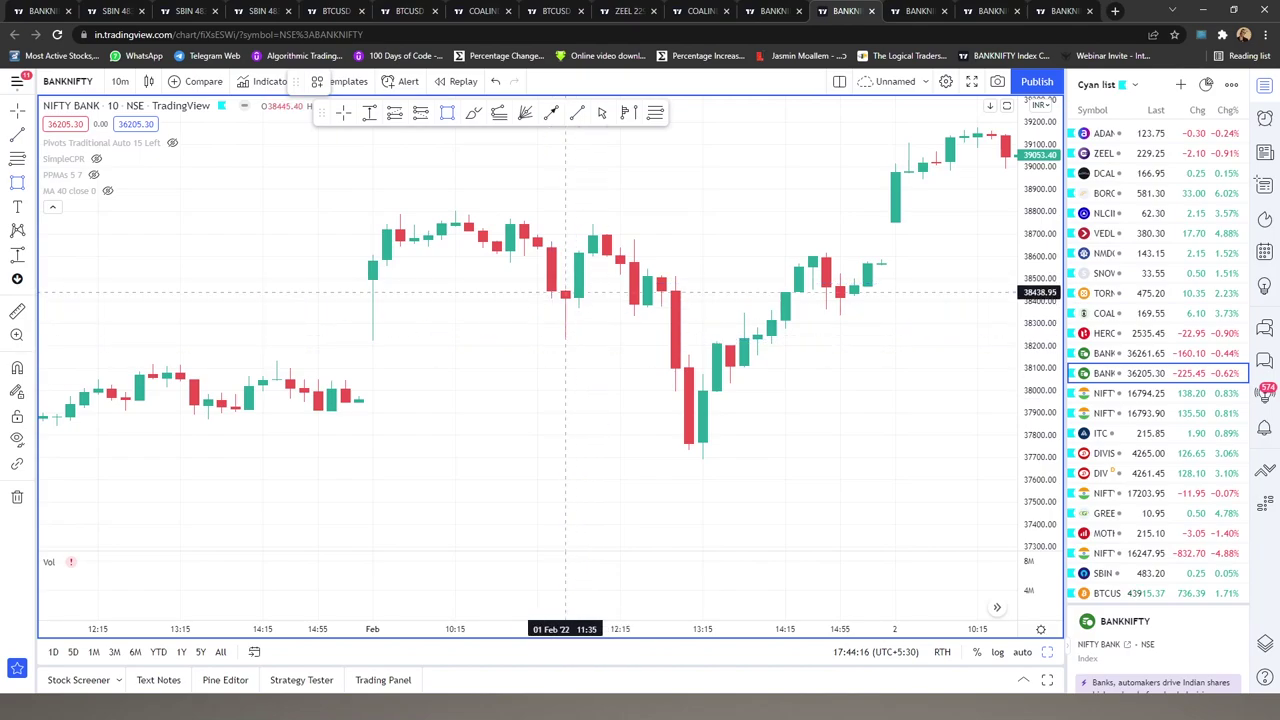
pyautogui.click(565, 318)
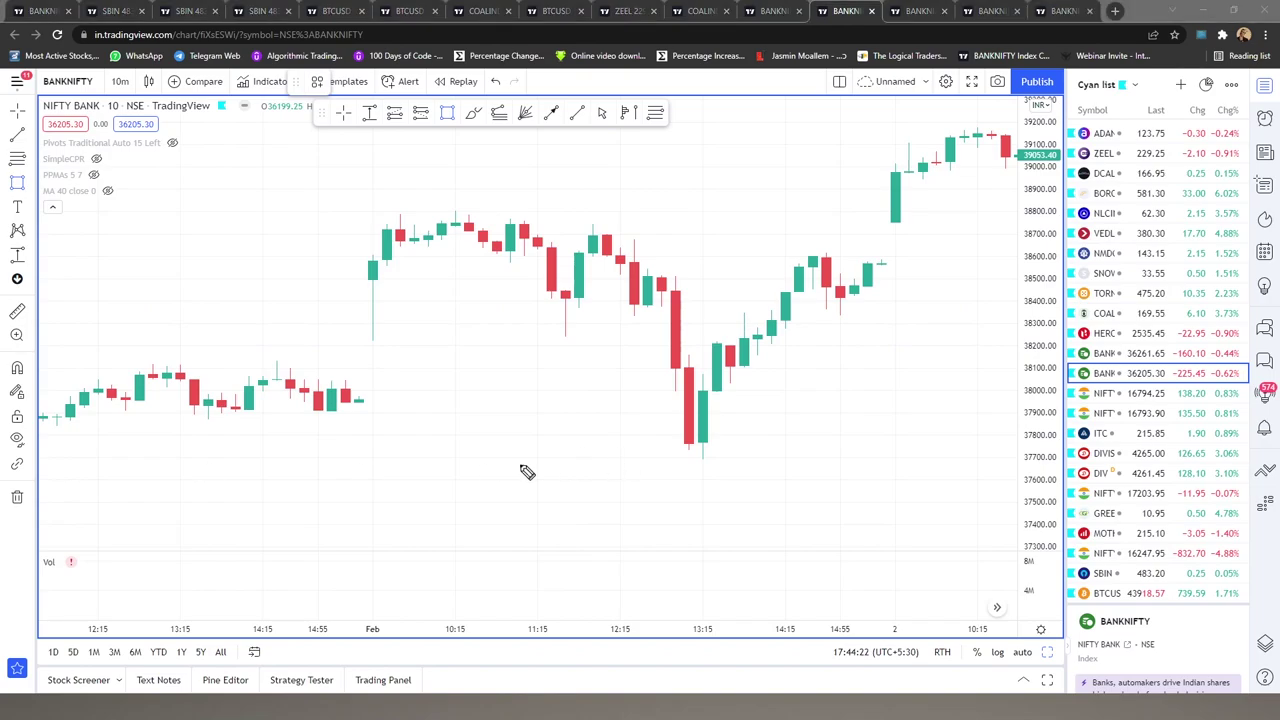
# Mark the 11:35 hammer's confirmation and following drop, extend its low to "Sl gone", add question marks, and clear the ink
pyautogui.moveTo(521, 358); pyautogui.dragTo(548, 352)
pyautogui.moveTo(600, 262)
pyautogui.mouseDown()
pyautogui.moveTo(623, 309)
pyautogui.moveTo(636, 300)
pyautogui.mouseUp()
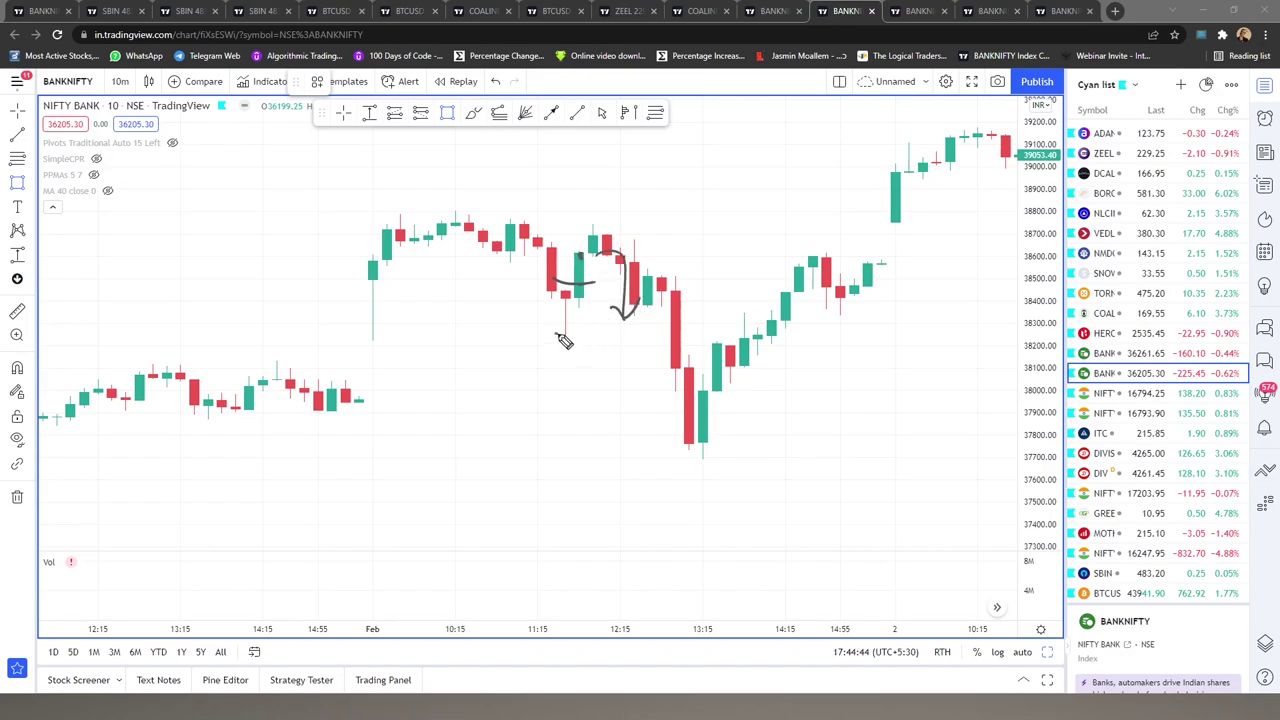
pyautogui.moveTo(557, 334)
pyautogui.mouseDown()
pyautogui.moveTo(672, 332)
pyautogui.moveTo(750, 313)
pyautogui.mouseUp()
pyautogui.moveTo(550, 390)
pyautogui.mouseDown()
pyautogui.moveTo(560, 408)
pyautogui.moveTo(578, 394)
pyautogui.mouseUp()
pyautogui.click(560, 419)
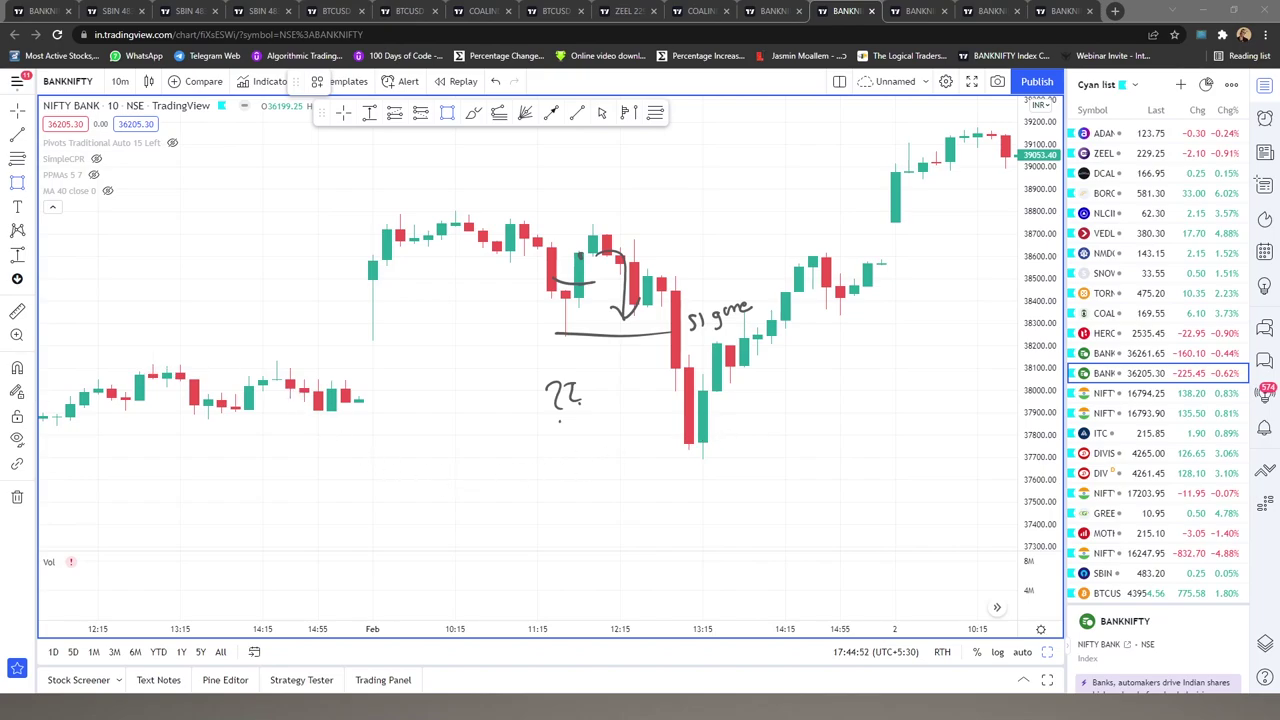
pyautogui.press('e')
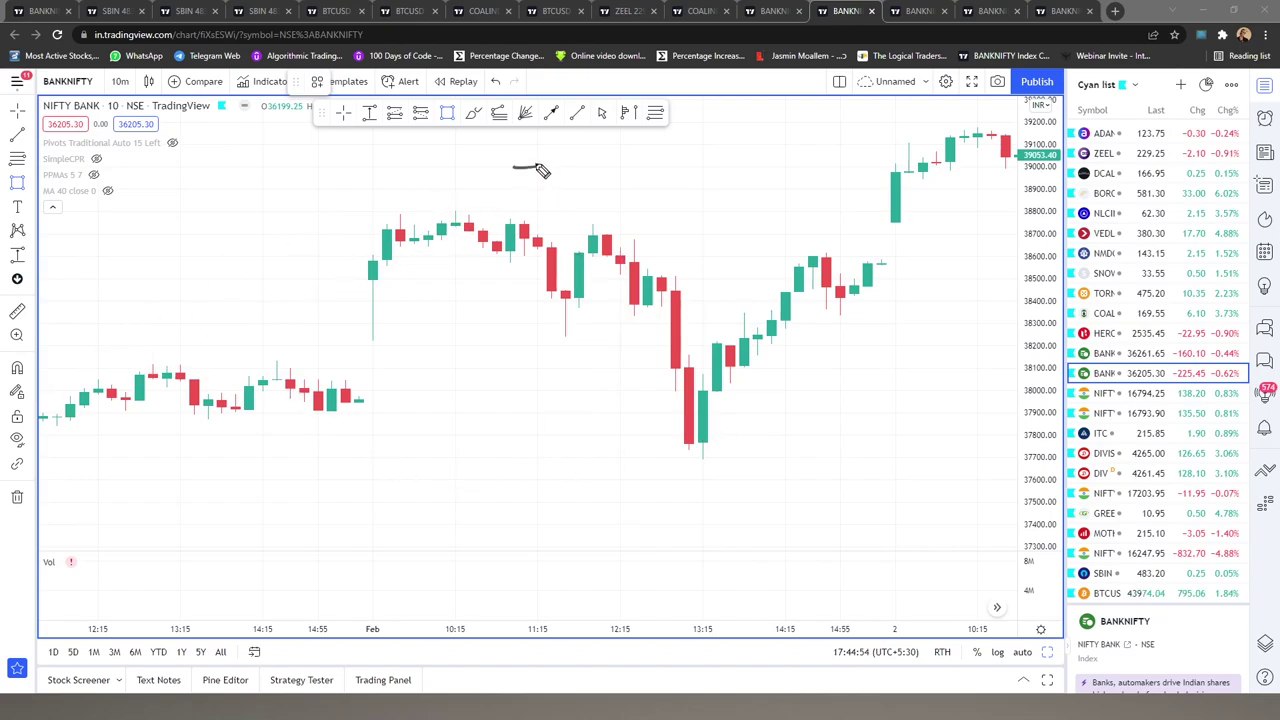
# Handwrite "news driven event" above the candles, draw a cross plus one upward and one downward arrow, and clear the ink
pyautogui.moveTo(565, 170)
pyautogui.mouseDown()
pyautogui.moveTo(728, 166)
pyautogui.moveTo(764, 151)
pyautogui.mouseUp()
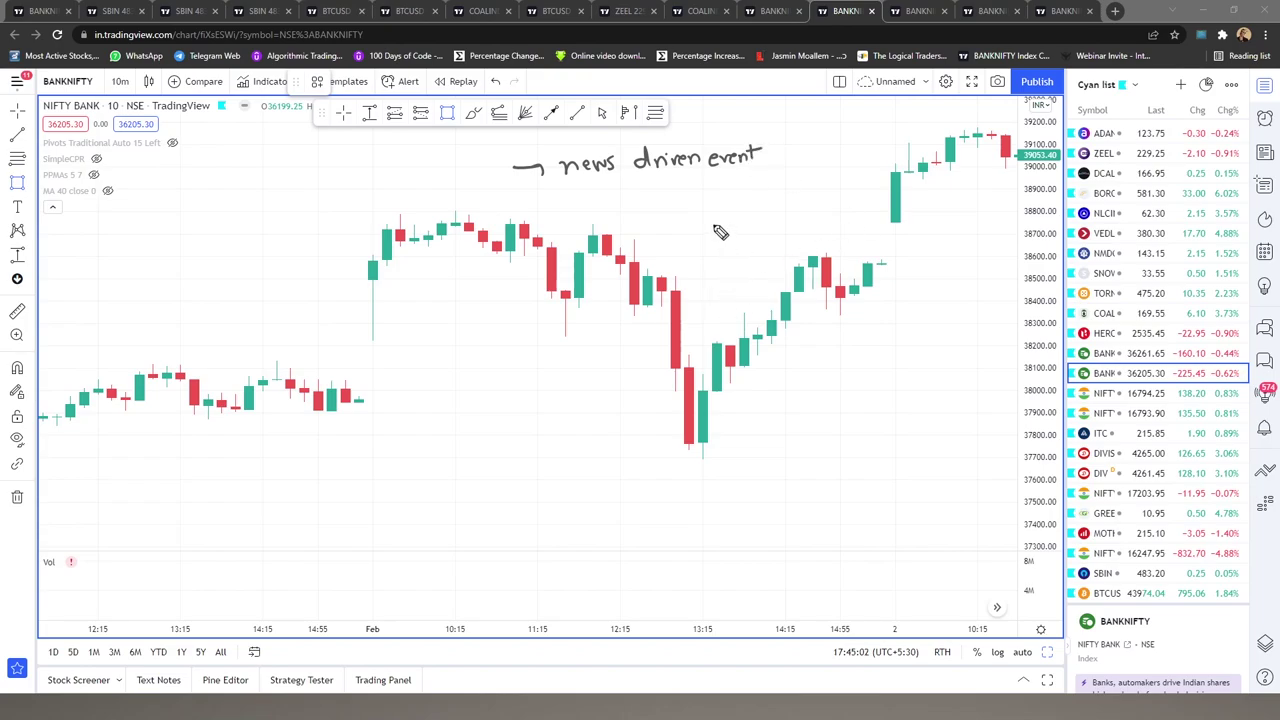
pyautogui.moveTo(717, 216)
pyautogui.mouseDown()
pyautogui.moveTo(742, 242)
pyautogui.moveTo(723, 246)
pyautogui.mouseUp()
pyautogui.moveTo(329, 345)
pyautogui.mouseDown()
pyautogui.moveTo(329, 228)
pyautogui.moveTo(336, 241)
pyautogui.mouseUp()
pyautogui.moveTo(490, 352)
pyautogui.mouseDown()
pyautogui.moveTo(493, 478)
pyautogui.moveTo(511, 474)
pyautogui.mouseUp()
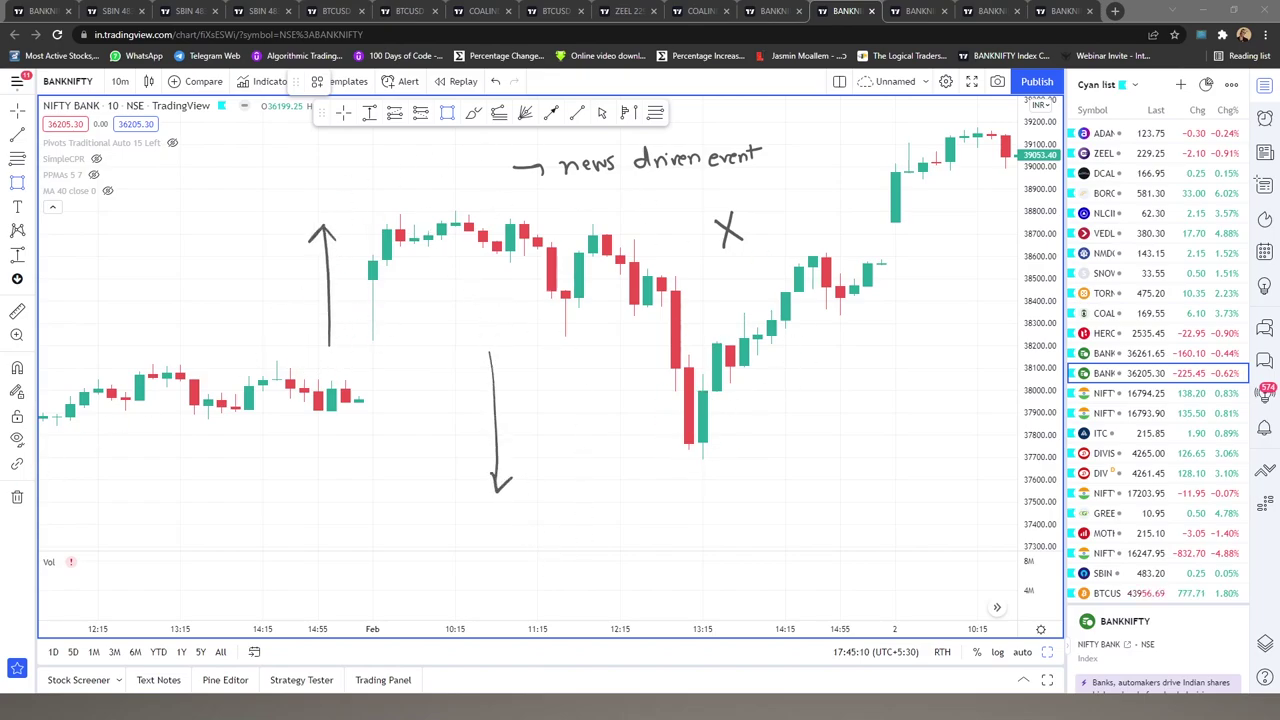
pyautogui.press('Escape')
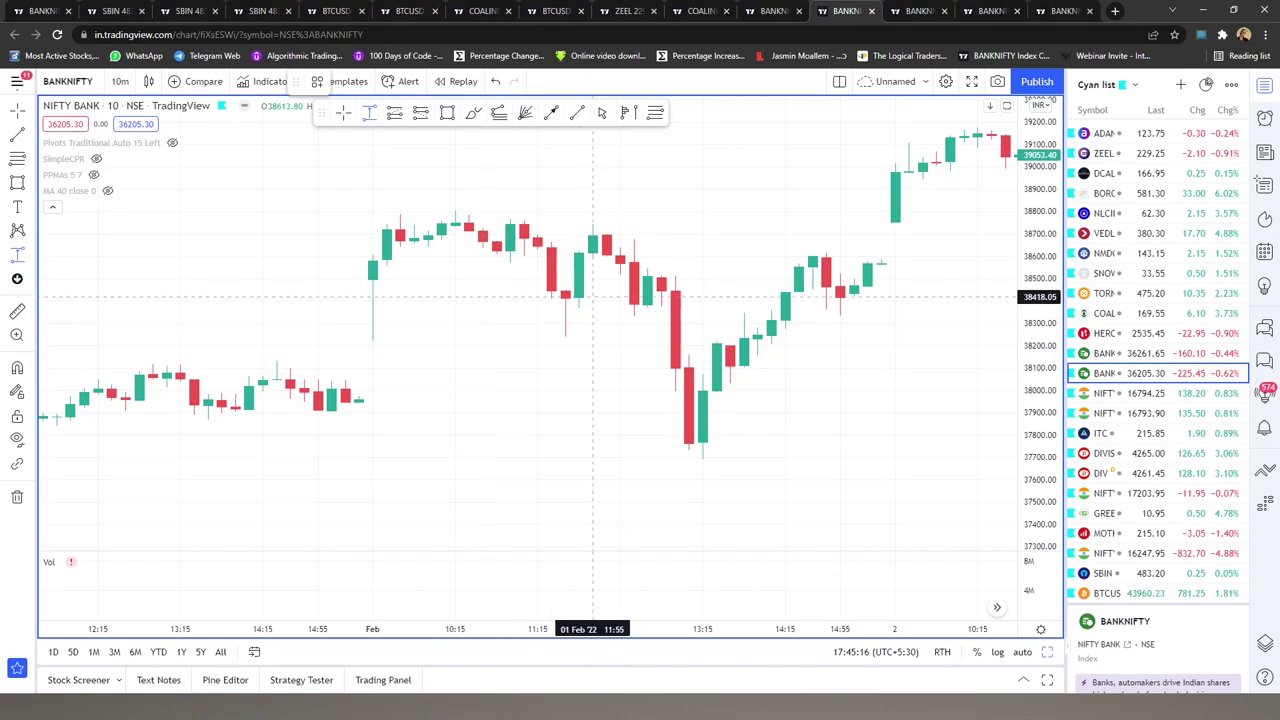
# Measure the rise after the 11:35 hammer and the fall from the morning high to the day's low
pyautogui.click(593, 264)
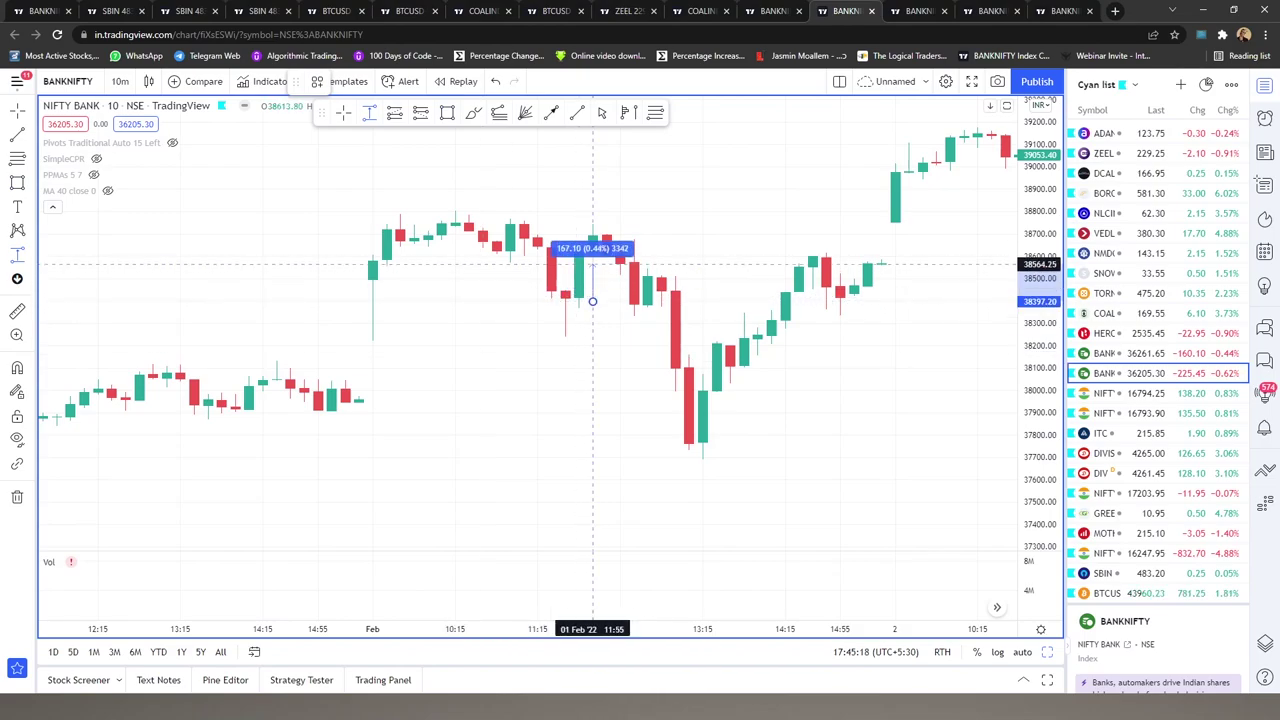
pyautogui.click(593, 252)
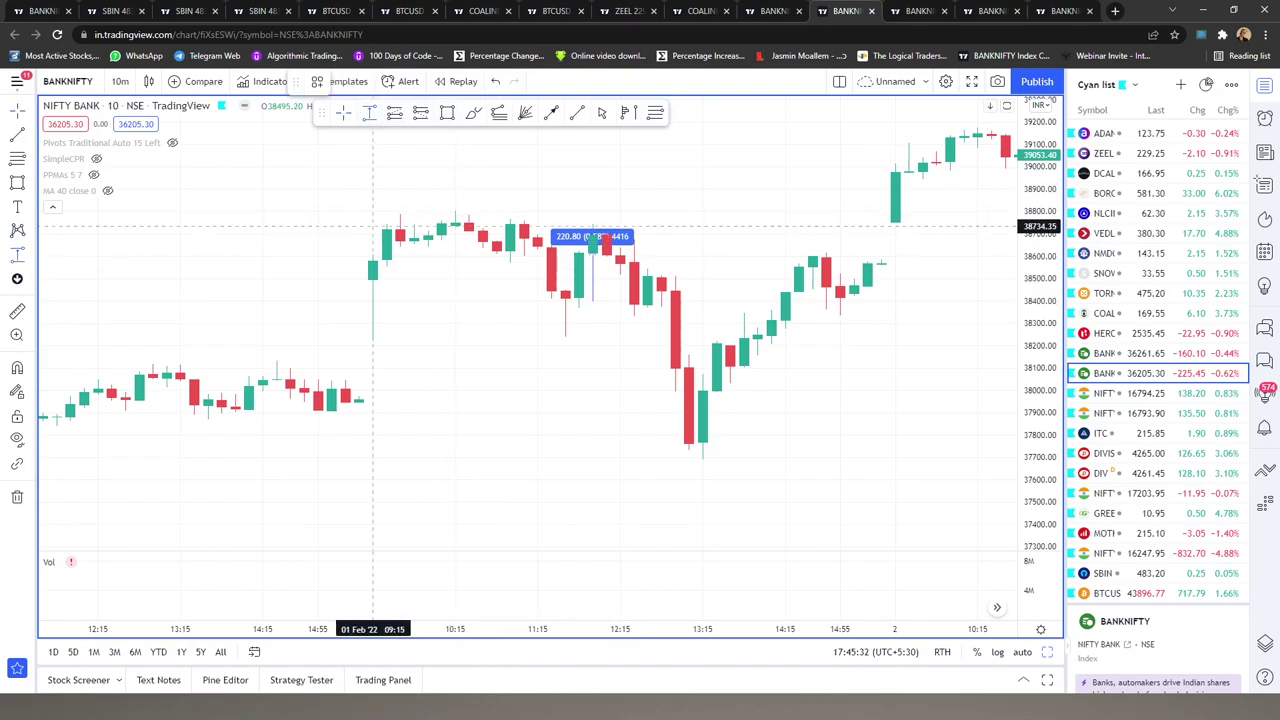
pyautogui.moveTo(400, 213); pyautogui.dragTo(441, 453)
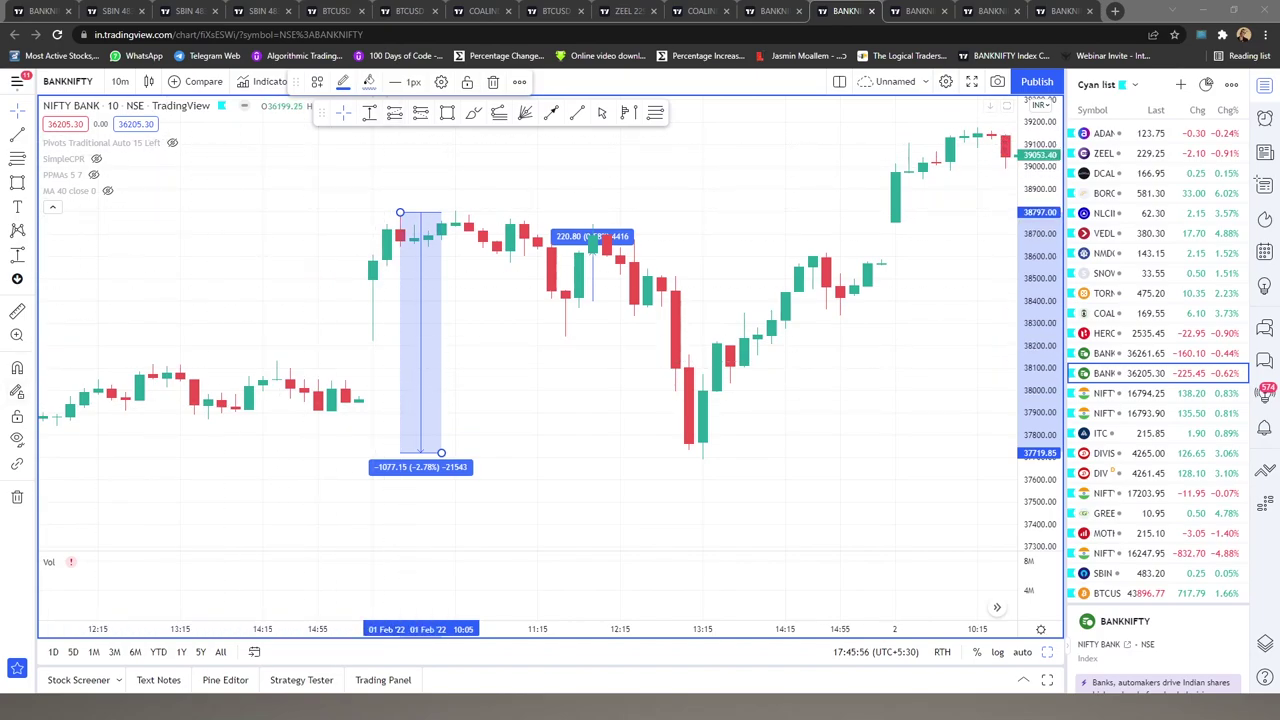
# Close this chart for the 28 February BANKNIFTY one, and add horizontal lines at 35693.60, 35681.60 and 35614.25 plus a short trend line
pyautogui.hotkey('ctrl', 'w')
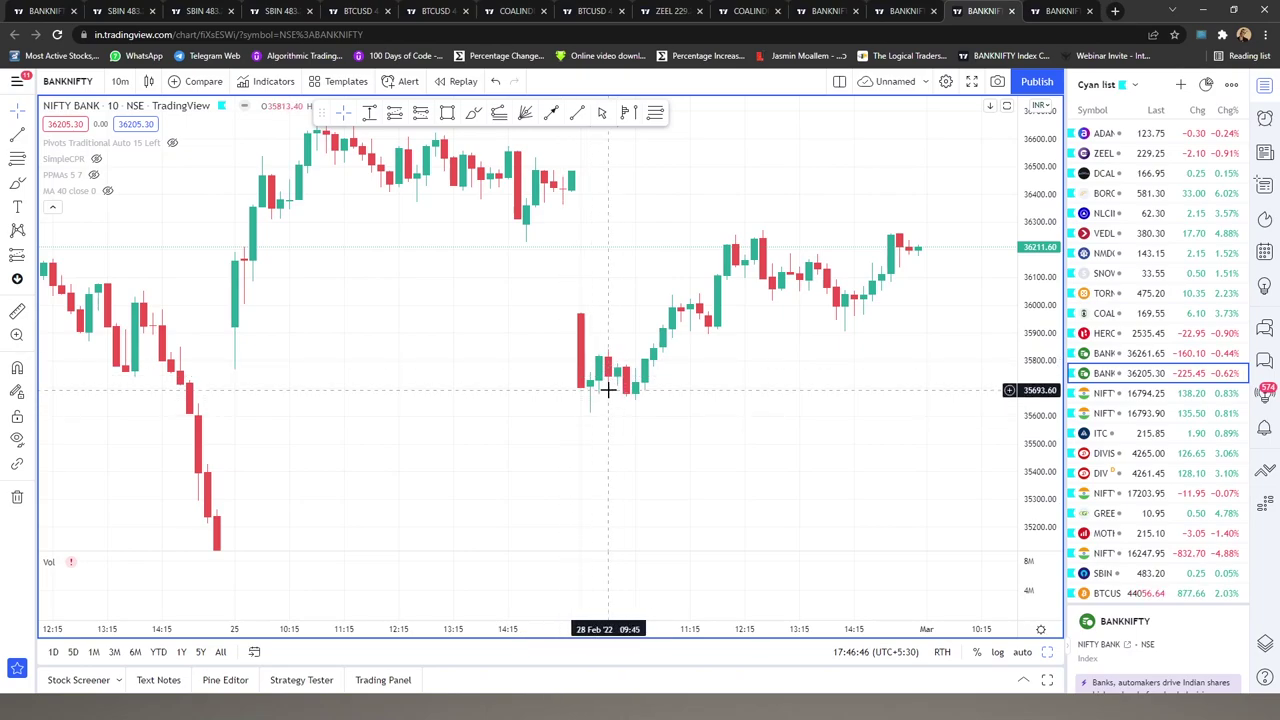
pyautogui.hotkey('alt', 'h')
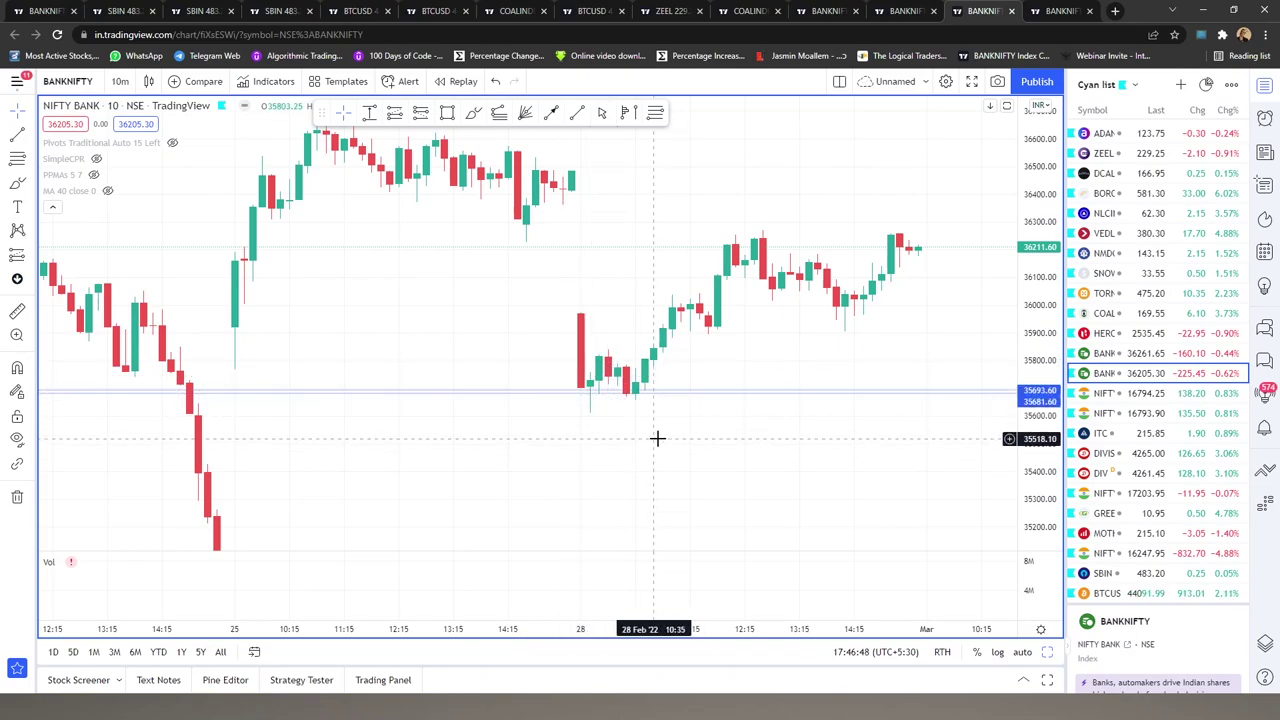
pyautogui.hotkey('alt', 'h')
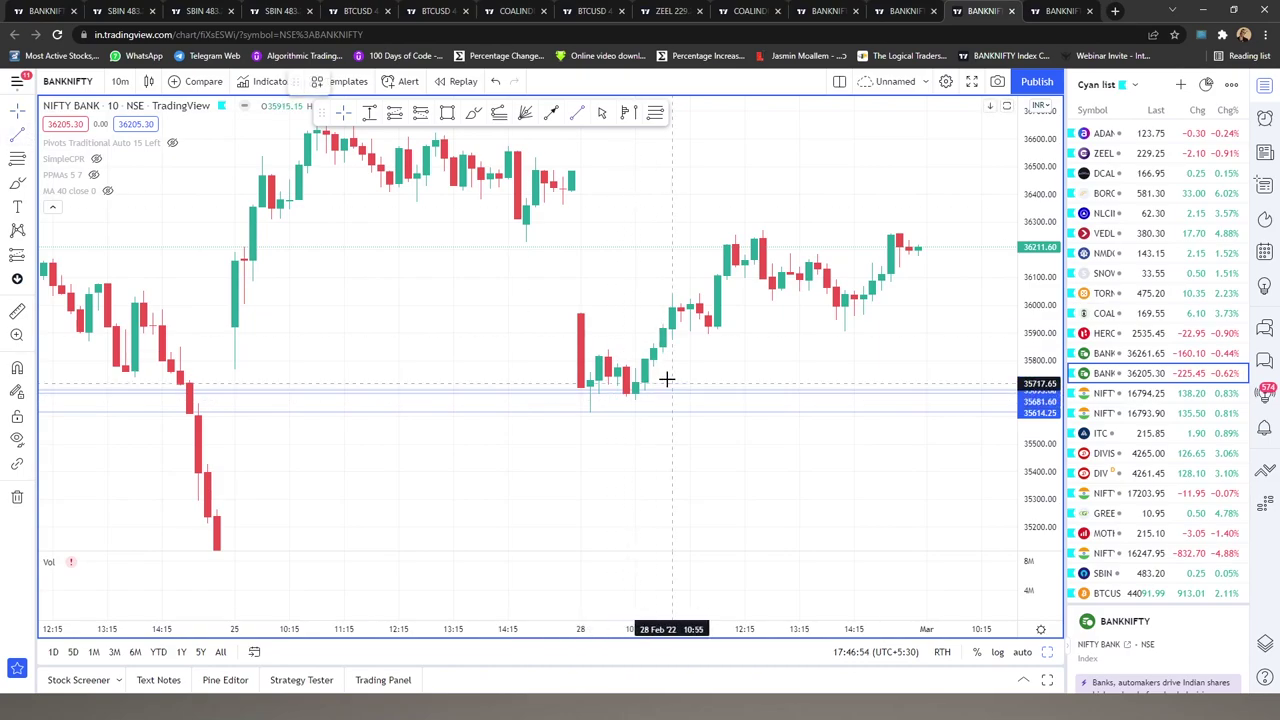
pyautogui.moveTo(653, 366); pyautogui.dragTo(680, 381)
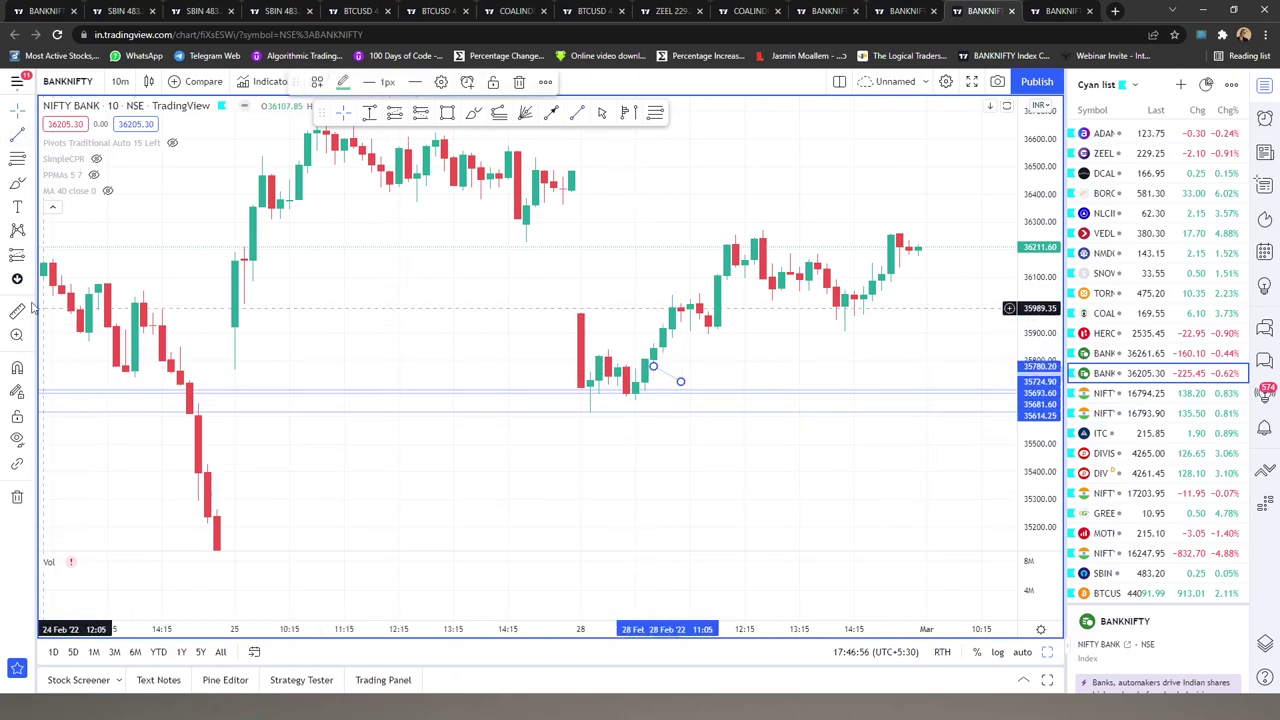
pyautogui.click(560, 340)
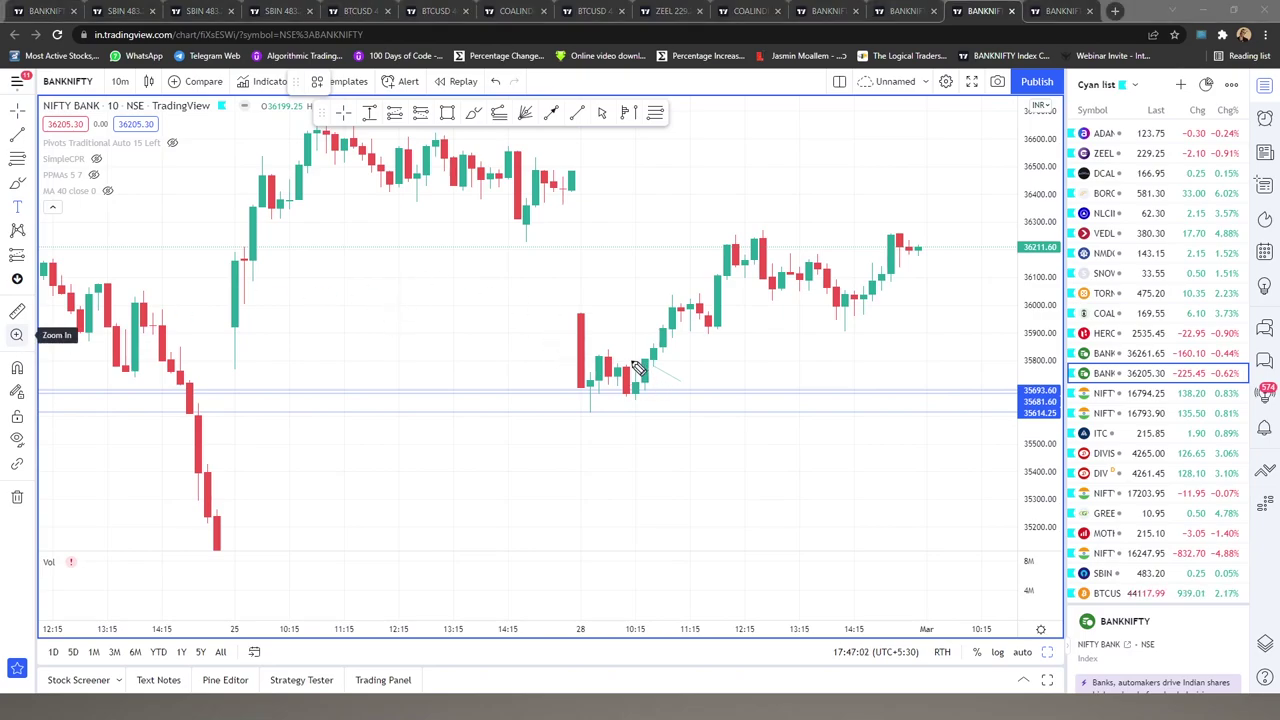
# Circle the candles around 10:15 on 28 February and handwrite "3 step up" below them
pyautogui.moveTo(637, 368)
pyautogui.mouseDown()
pyautogui.moveTo(620, 383)
pyautogui.moveTo(662, 385)
pyautogui.moveTo(640, 357)
pyautogui.mouseUp()
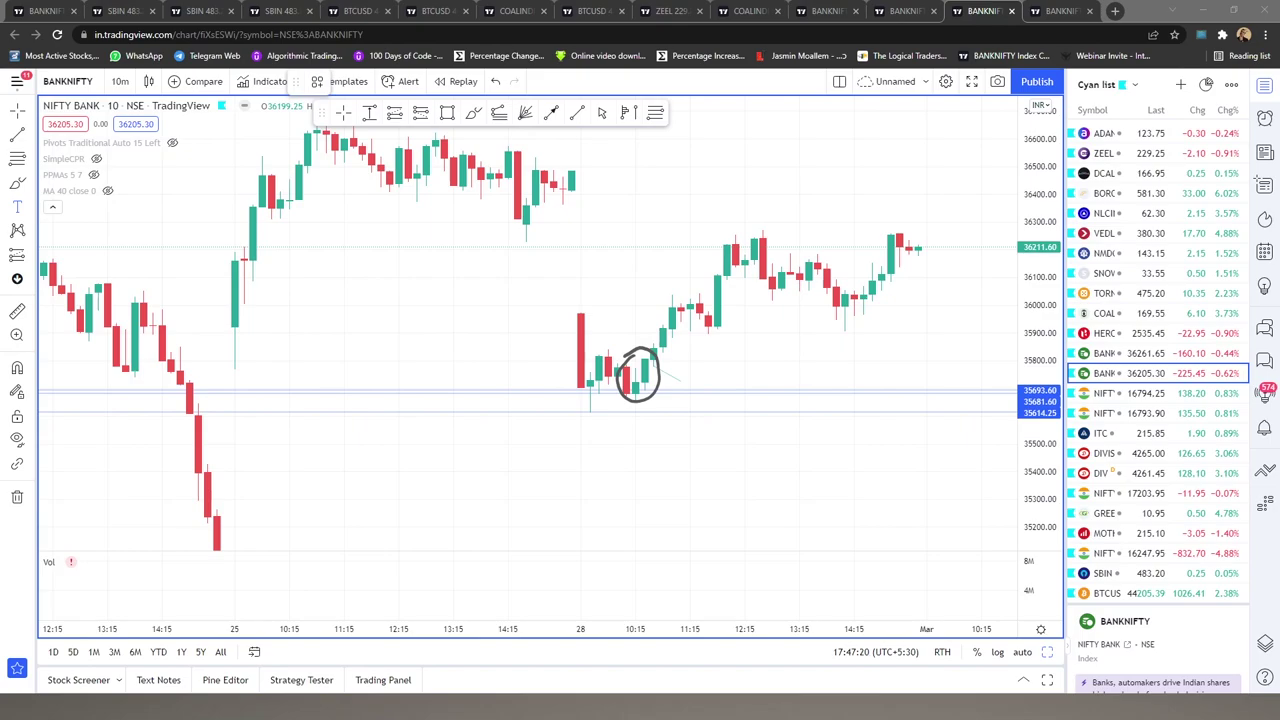
pyautogui.moveTo(712, 441); pyautogui.dragTo(794, 430)
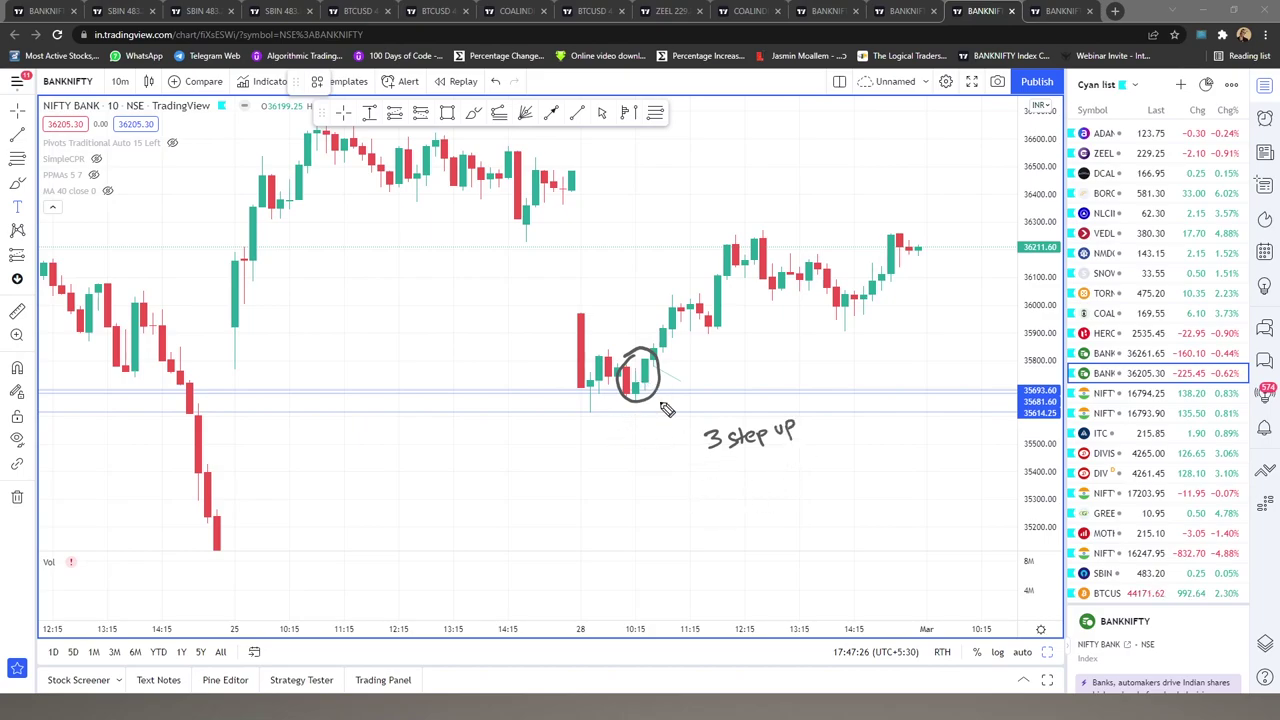
# Handwrite "Crab" beside the gap and sketch a crab above it with one claw filled red and the other green
pyautogui.moveTo(418, 469)
pyautogui.mouseDown()
pyautogui.moveTo(416, 481)
pyautogui.moveTo(446, 476)
pyautogui.mouseUp()
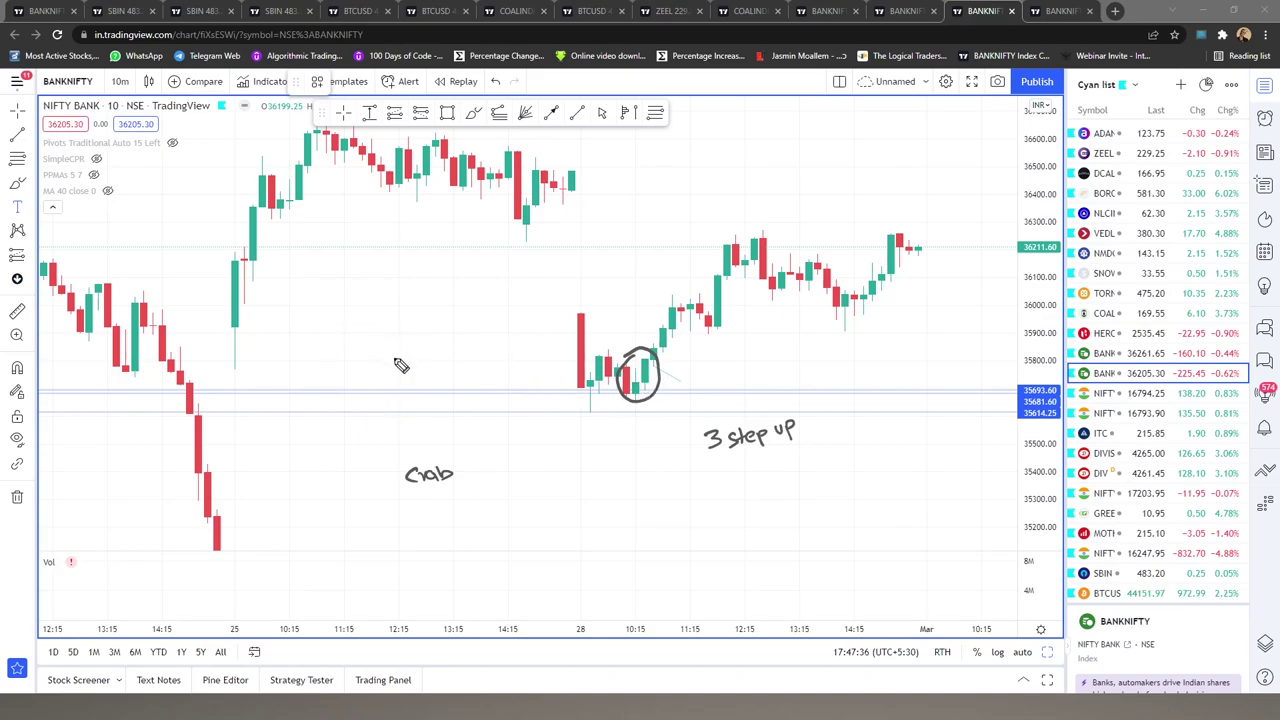
pyautogui.moveTo(392, 354)
pyautogui.mouseDown()
pyautogui.moveTo(450, 364)
pyautogui.moveTo(398, 360)
pyautogui.moveTo(426, 419)
pyautogui.mouseUp()
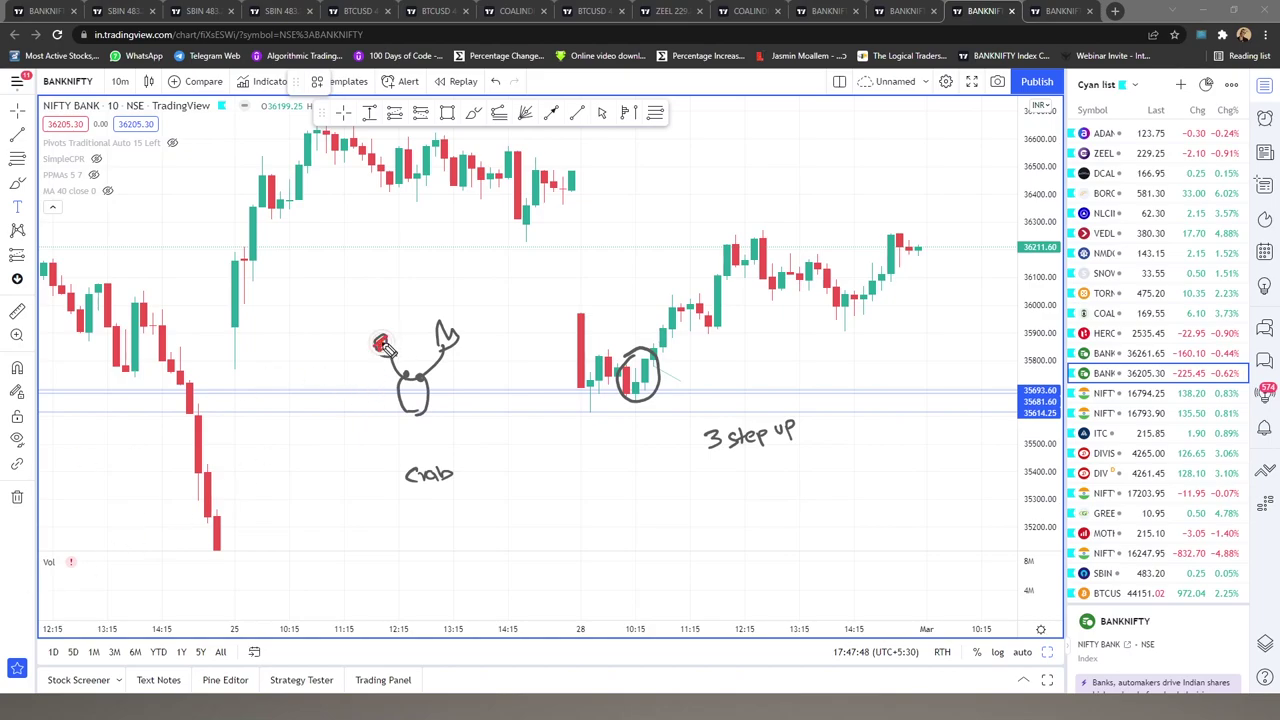
pyautogui.moveTo(387, 349); pyautogui.dragTo(380, 345)
pyautogui.moveTo(445, 333); pyautogui.dragTo(452, 345)
# Draw a line over the crab's claws, label it "entry", add rising green candles with an upward arrow, and clear the sketch
pyautogui.moveTo(470, 349); pyautogui.dragTo(480, 318)
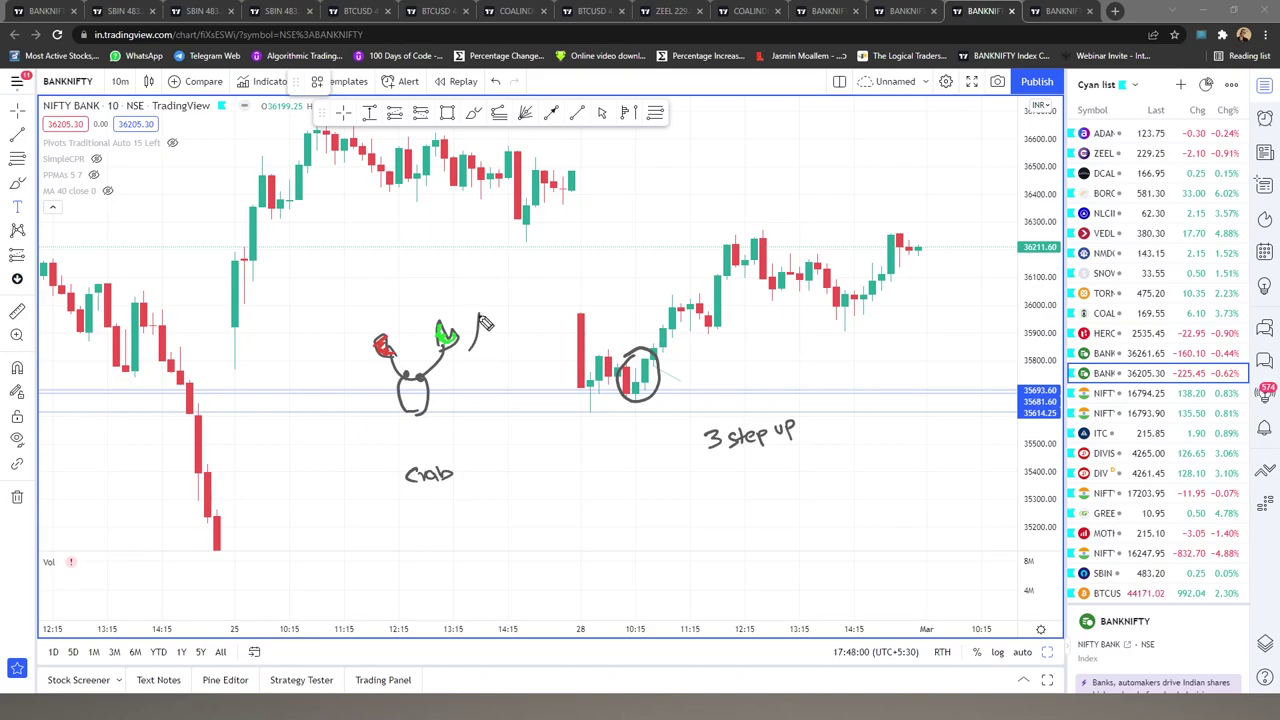
pyautogui.moveTo(366, 338); pyautogui.dragTo(462, 310)
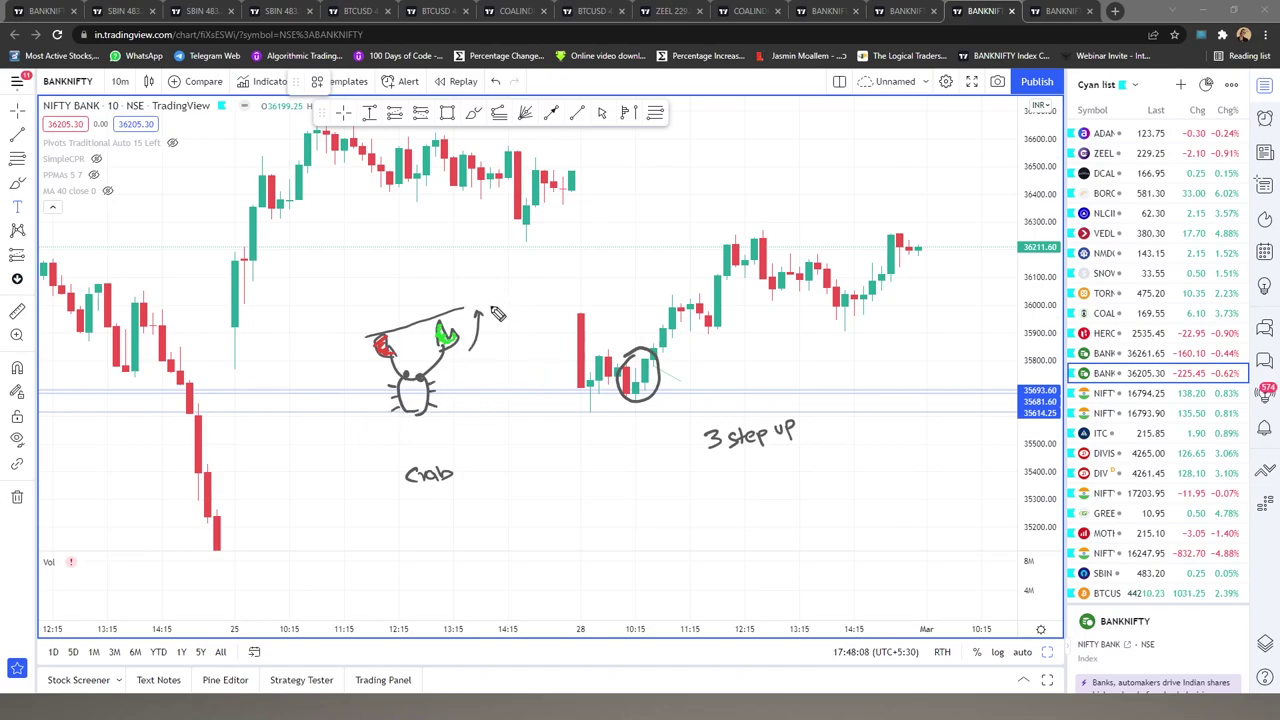
pyautogui.moveTo(462, 315)
pyautogui.mouseDown()
pyautogui.moveTo(540, 316)
pyautogui.moveTo(550, 345)
pyautogui.mouseUp()
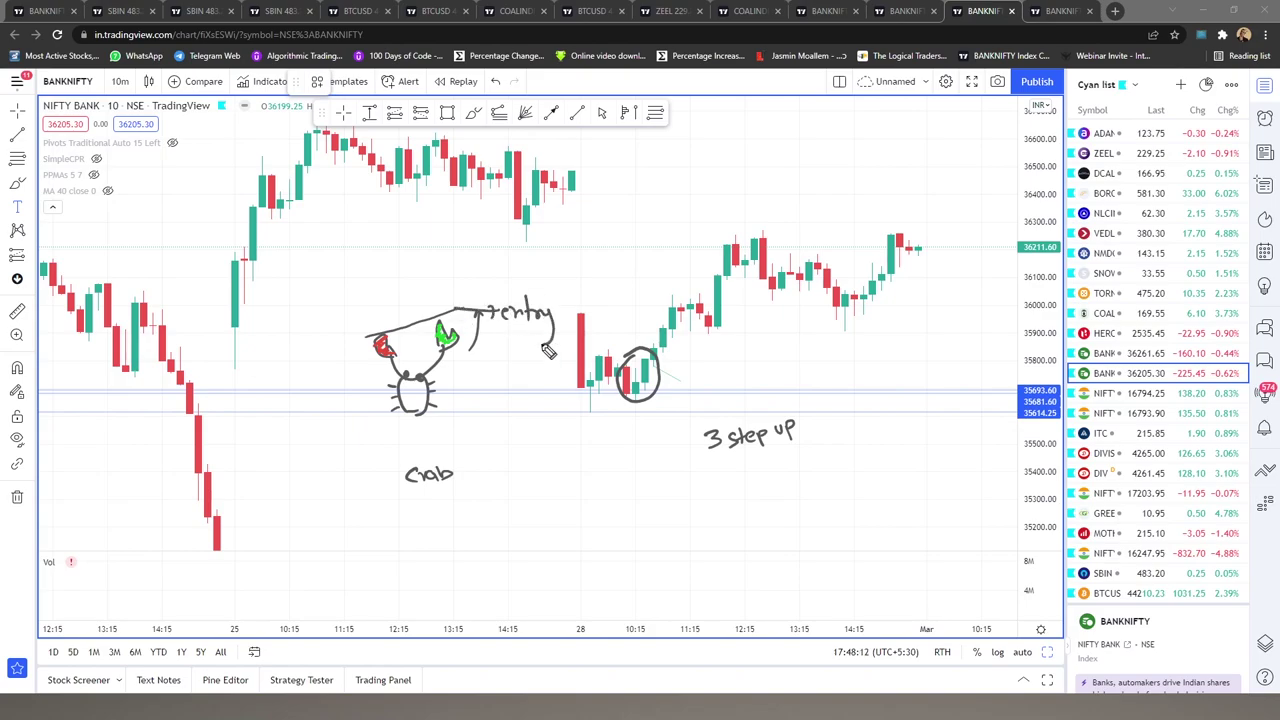
pyautogui.moveTo(462, 310)
pyautogui.mouseDown()
pyautogui.moveTo(462, 333)
pyautogui.moveTo(476, 274)
pyautogui.mouseUp()
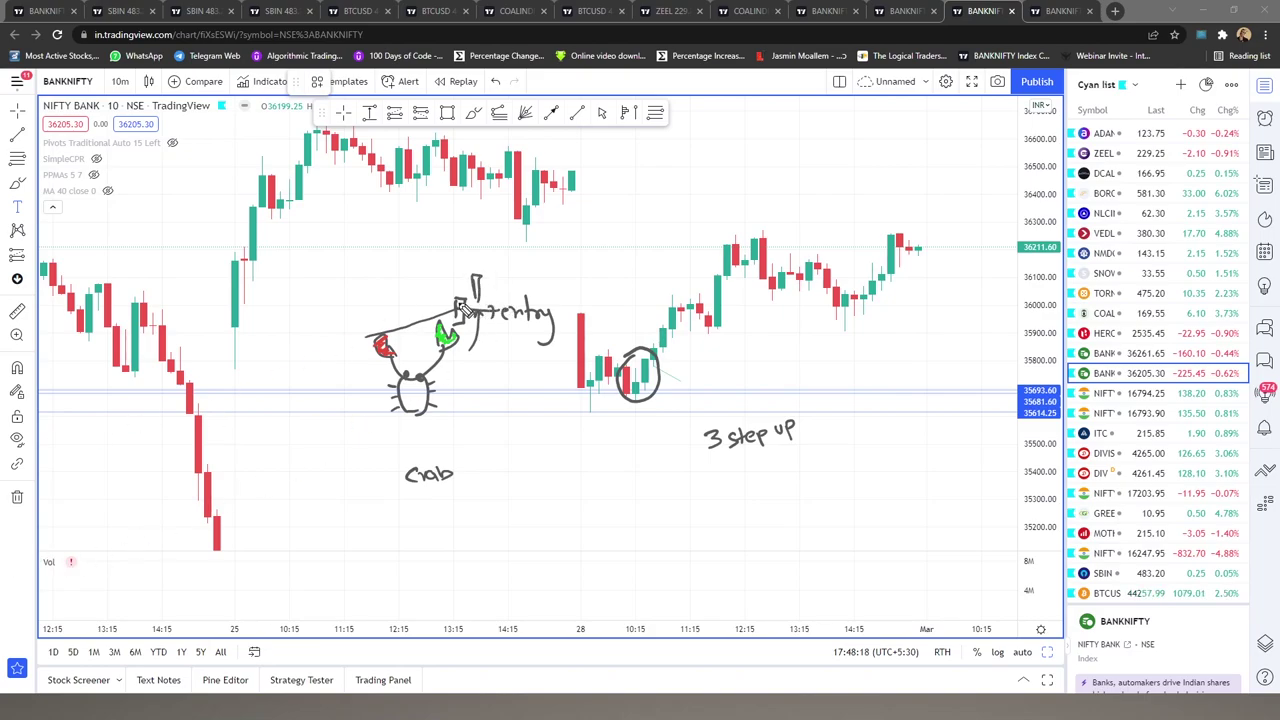
pyautogui.moveTo(462, 308)
pyautogui.mouseDown()
pyautogui.moveTo(502, 274)
pyautogui.moveTo(497, 258)
pyautogui.moveTo(499, 272)
pyautogui.moveTo(595, 192)
pyautogui.mouseUp()
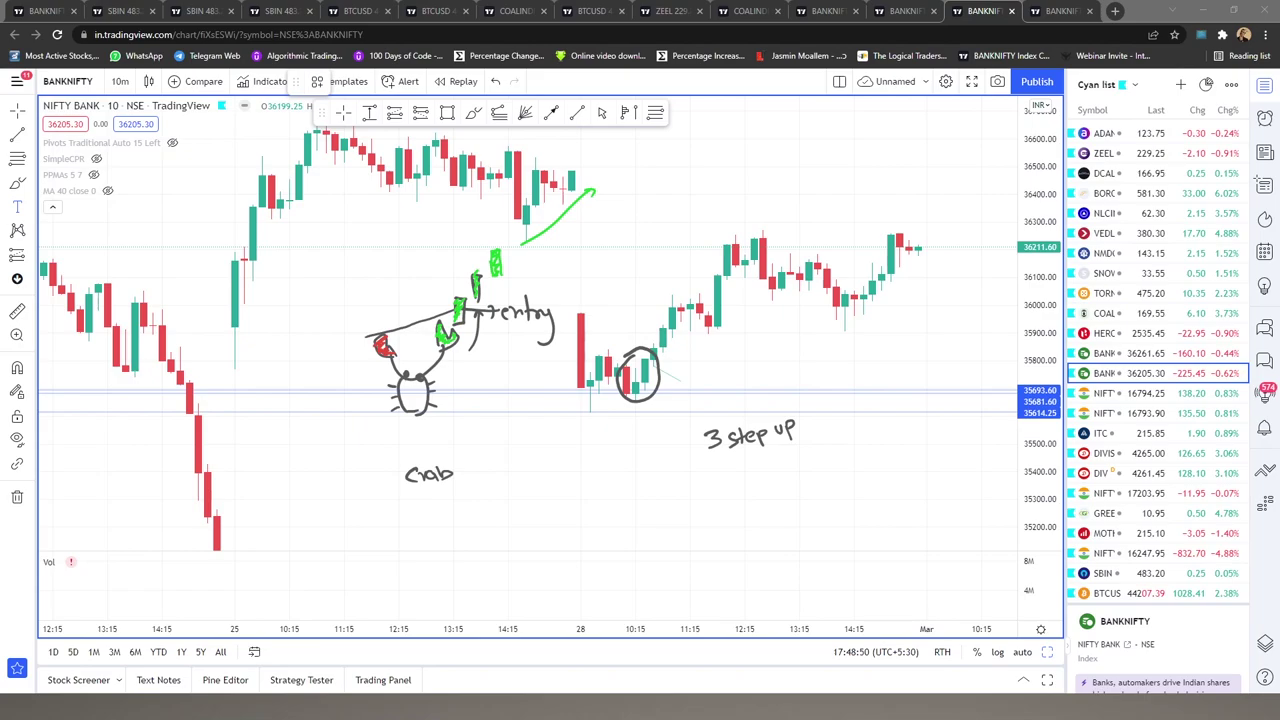
pyautogui.press('Escape')
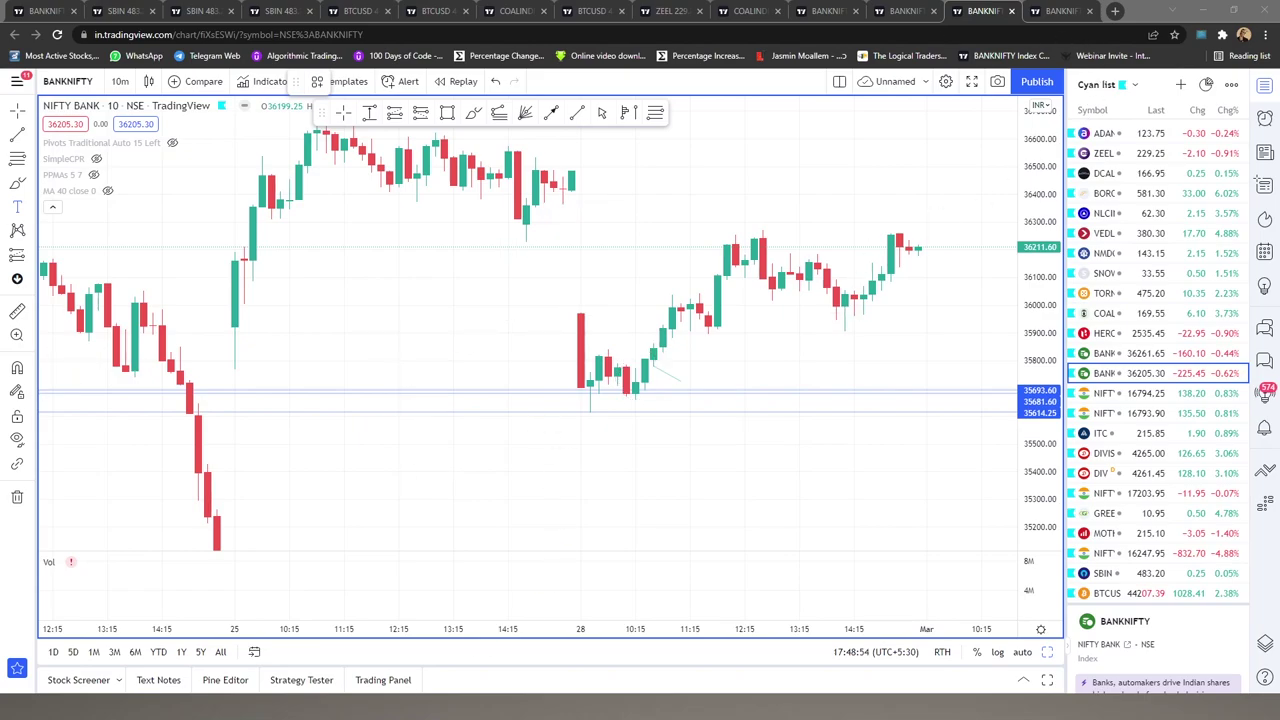
# Switch to the November 2021 BANKNIFTY chart, draw an arrow to the 14:15 hammer on 11 November and a short line at its high
pyautogui.click(1055, 11)
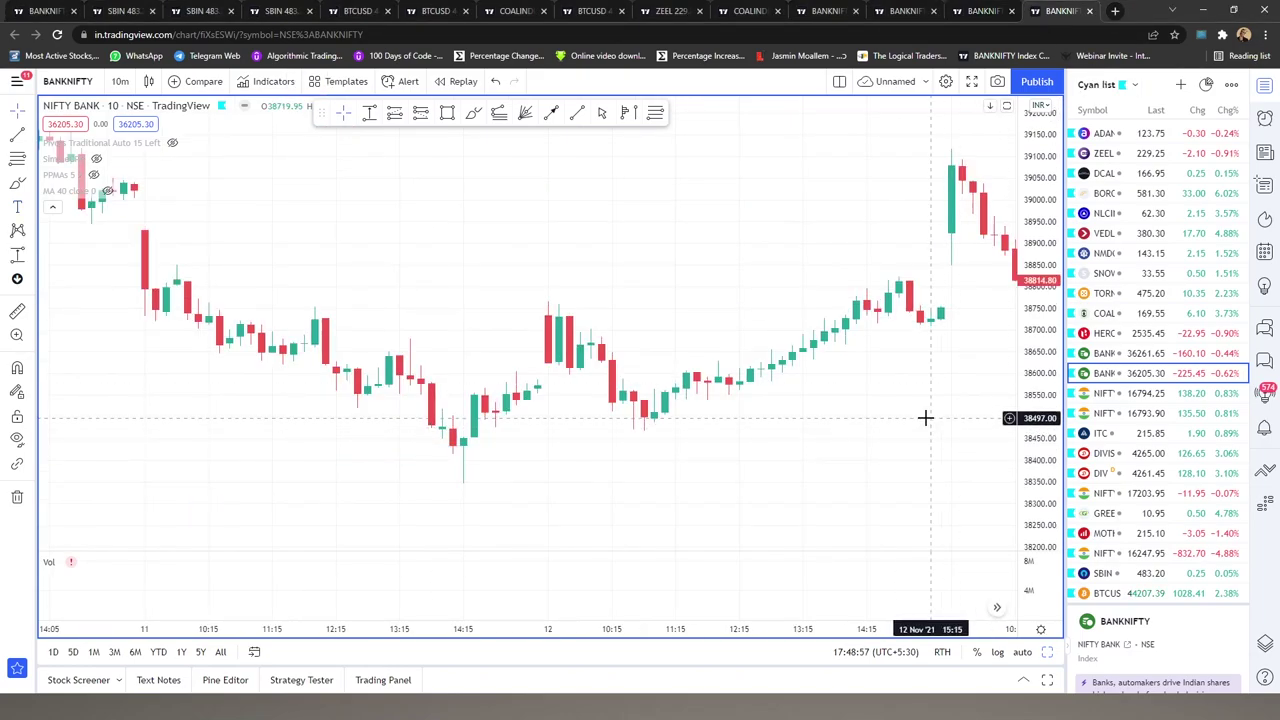
pyautogui.moveTo(586, 458); pyautogui.dragTo(601, 434)
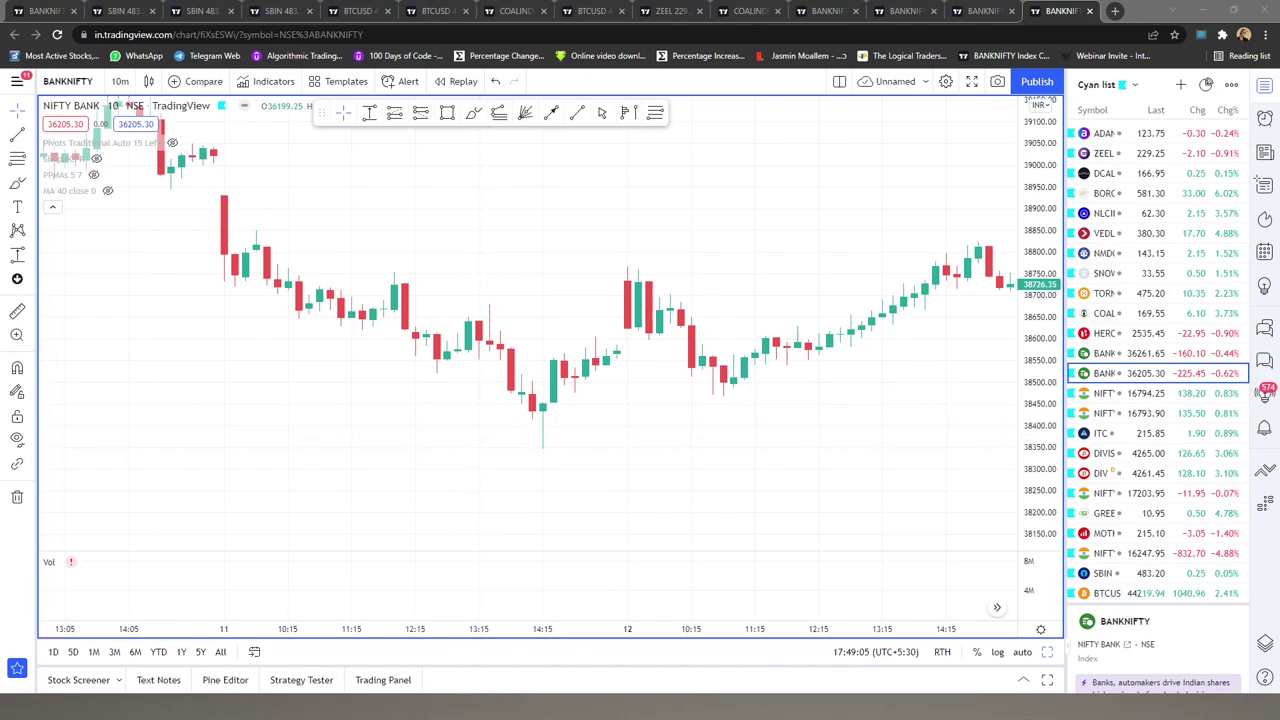
pyautogui.moveTo(451, 451); pyautogui.dragTo(510, 431)
pyautogui.moveTo(438, 466); pyautogui.dragTo(503, 447)
pyautogui.moveTo(531, 398); pyautogui.dragTo(570, 388)
pyautogui.moveTo(532, 399); pyautogui.dragTo(565, 399)
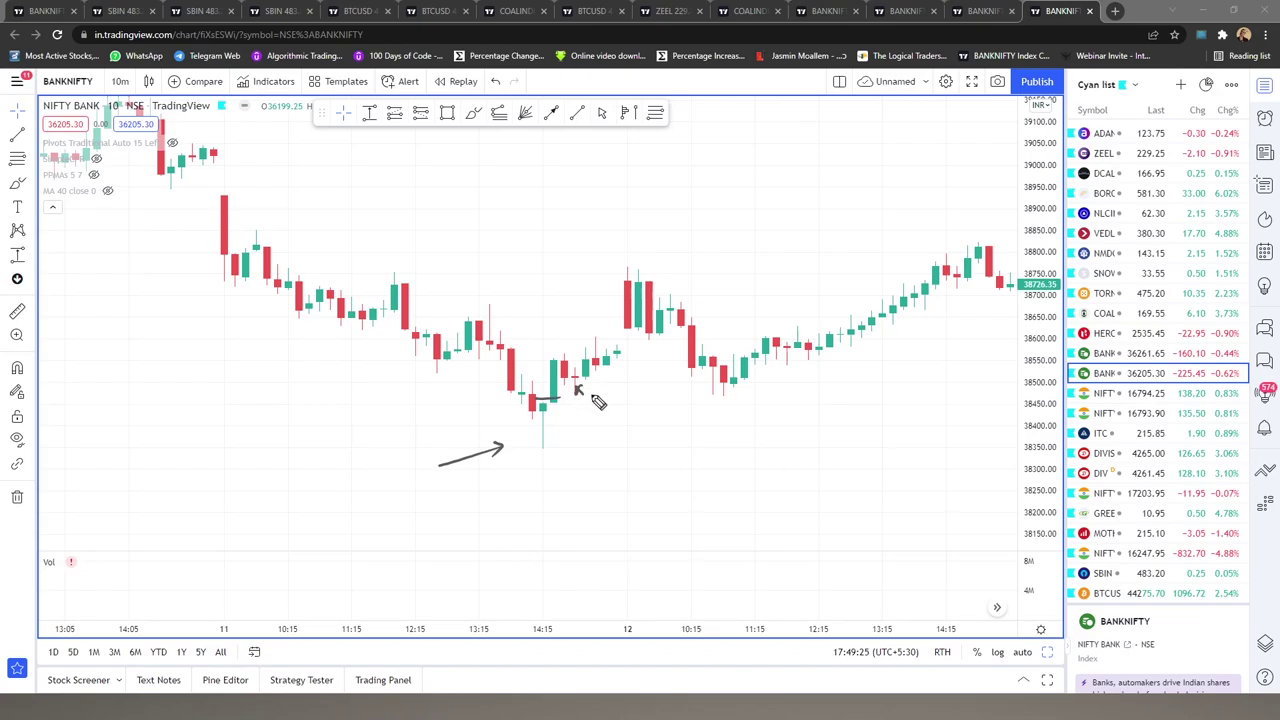
# Handwrite "Doji" below the candles after the hammer and "Day ended" with an arrow from the last 11 November candle
pyautogui.moveTo(603, 400); pyautogui.dragTo(612, 390)
pyautogui.moveTo(609, 341)
pyautogui.mouseDown()
pyautogui.moveTo(646, 449)
pyautogui.moveTo(669, 466)
pyautogui.moveTo(741, 458)
pyautogui.mouseUp()
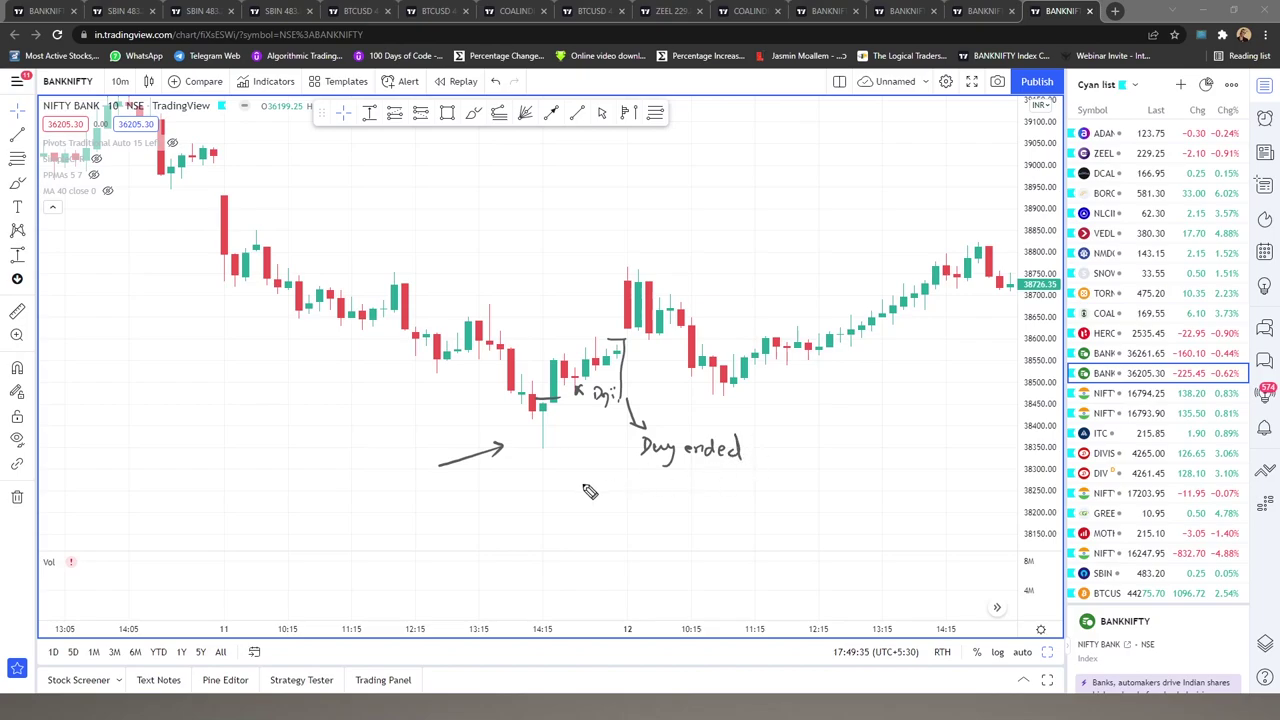
pyautogui.moveTo(580, 462)
pyautogui.mouseDown()
pyautogui.moveTo(594, 480)
pyautogui.moveTo(575, 486)
pyautogui.mouseUp()
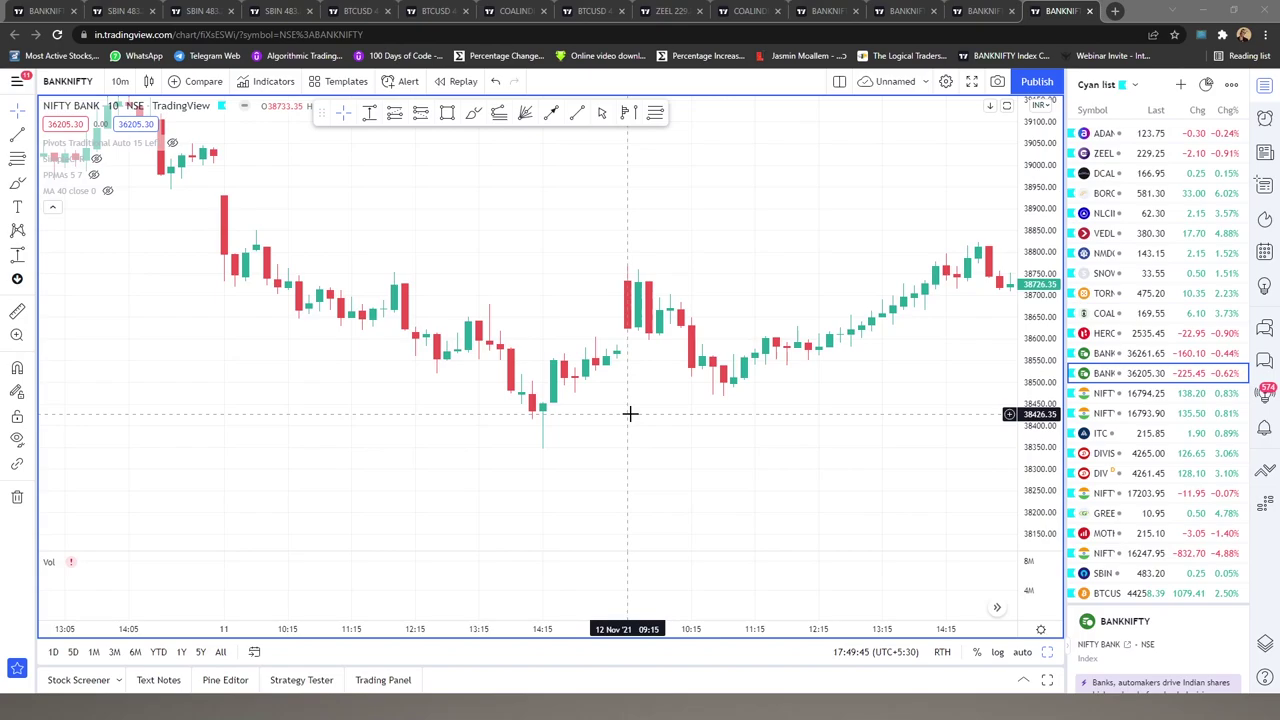
# Add horizontal lines at 38426.35 and 38412.50, and box the candles around 10:55 on 12 November with an arrow to "inverted candle"
pyautogui.hotkey('alt', 'h')
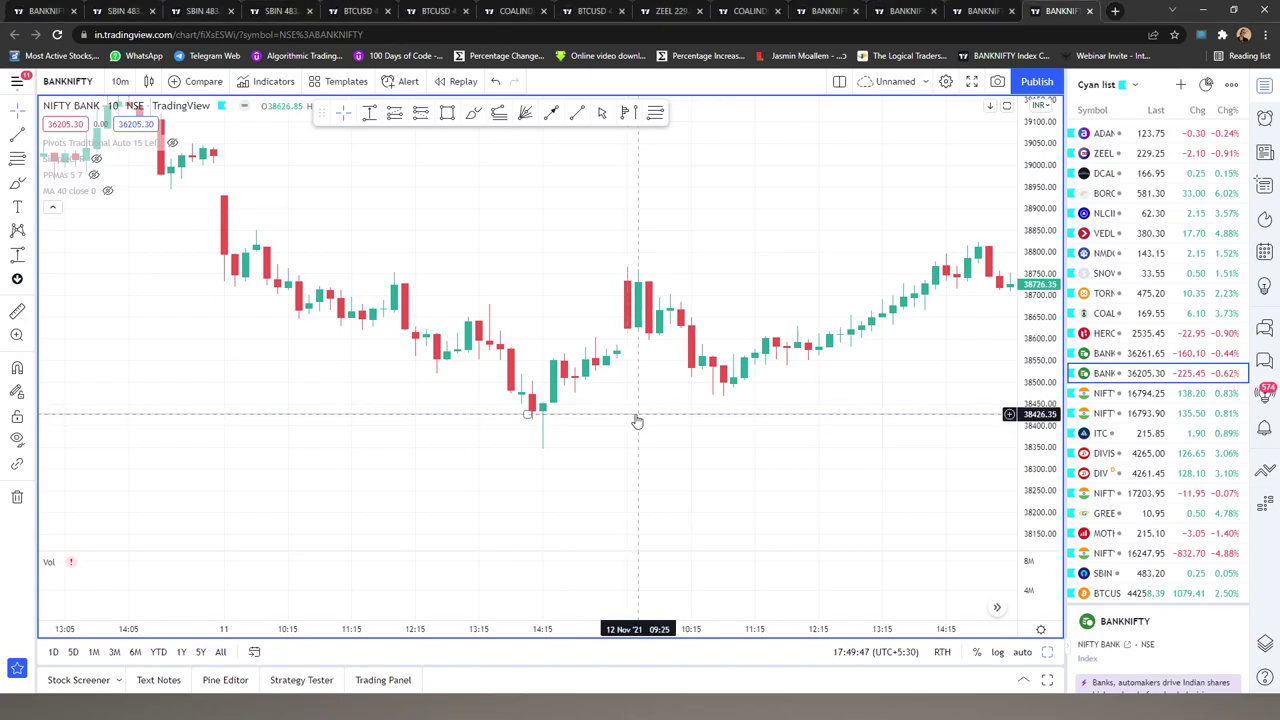
pyautogui.hotkey('alt', 'h')
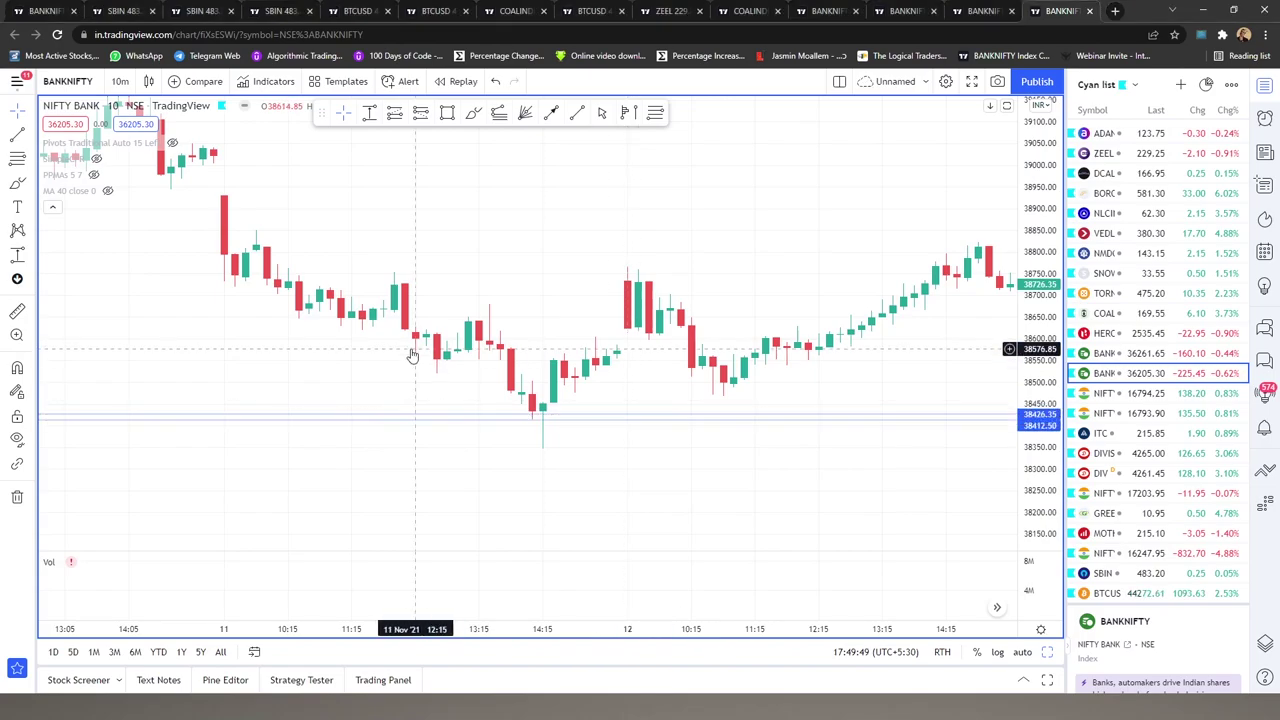
pyautogui.moveTo(434, 340); pyautogui.dragTo(410, 347)
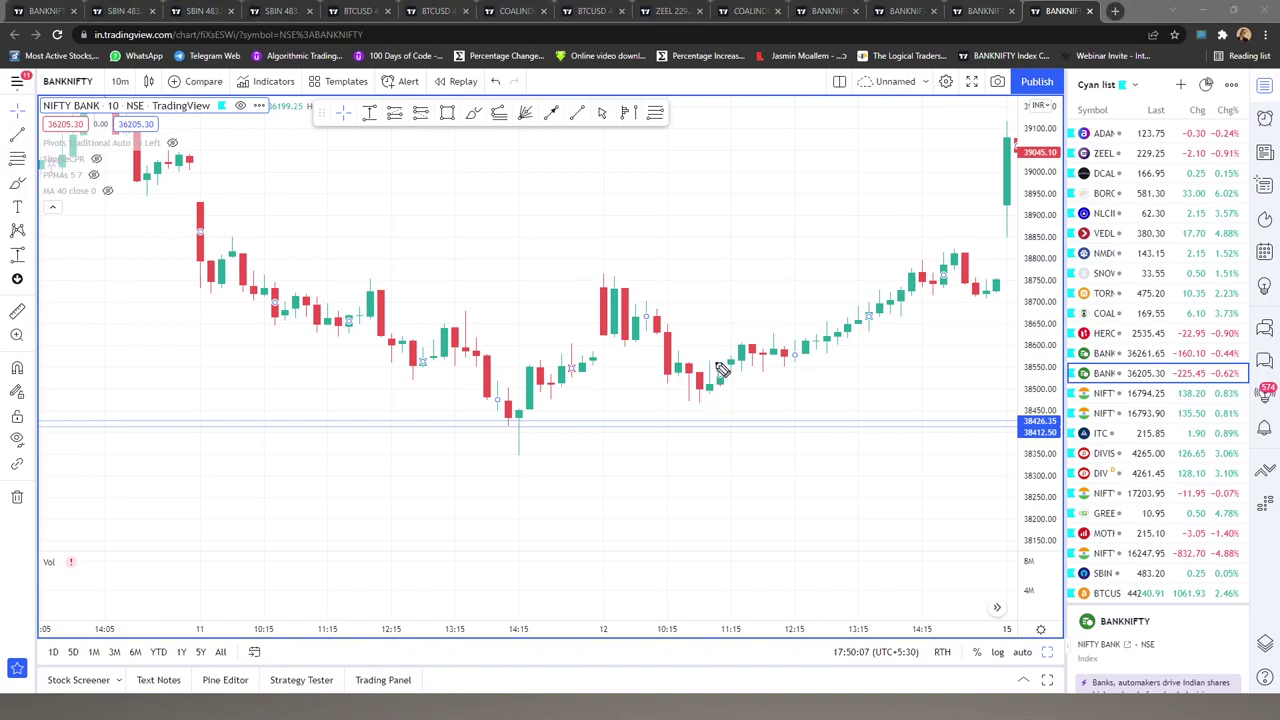
pyautogui.moveTo(700, 363)
pyautogui.mouseDown()
pyautogui.moveTo(728, 366)
pyautogui.moveTo(712, 398)
pyautogui.moveTo(714, 358)
pyautogui.moveTo(757, 278)
pyautogui.moveTo(808, 250)
pyautogui.moveTo(840, 258)
pyautogui.moveTo(826, 280)
pyautogui.moveTo(870, 260)
pyautogui.mouseUp()
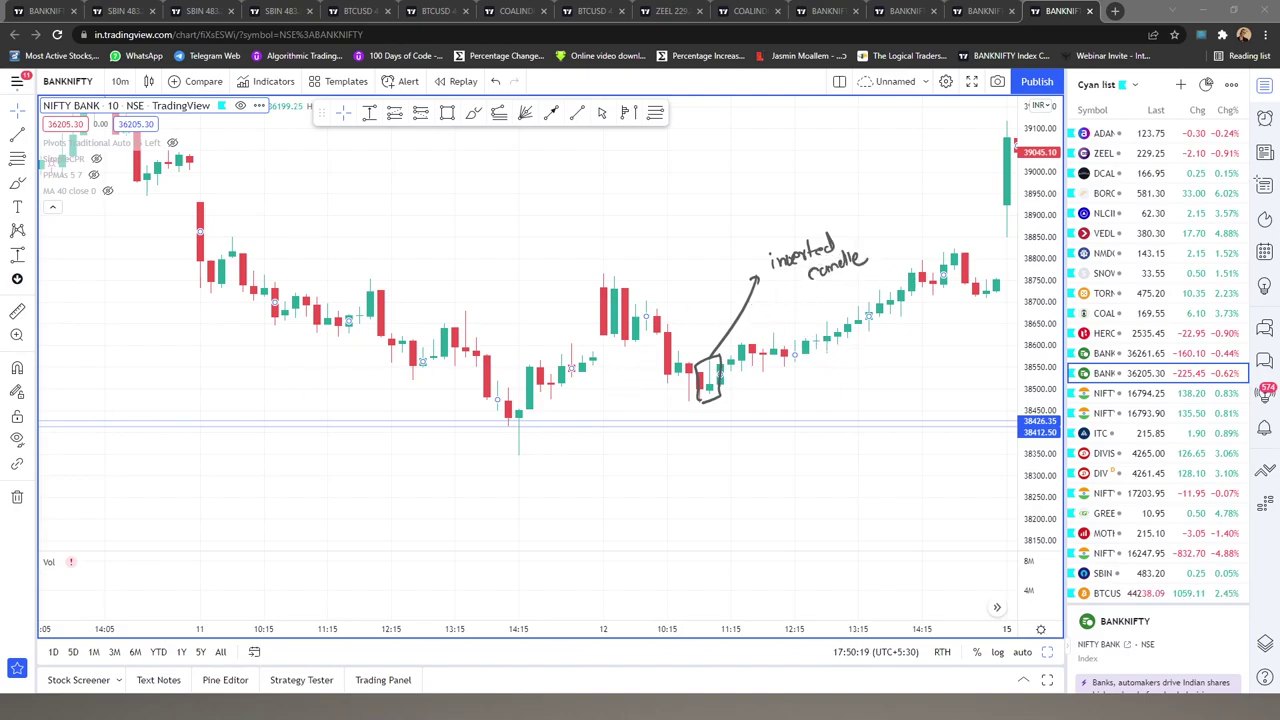
pyautogui.press('Escape')
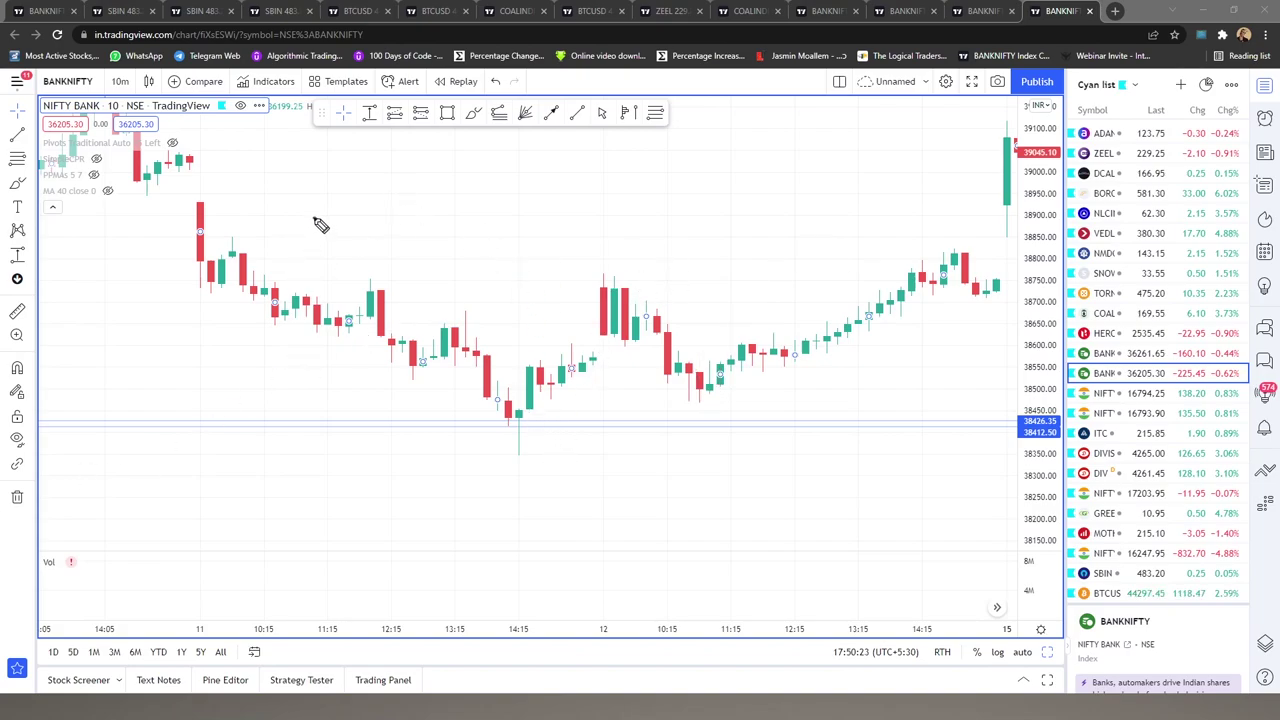
# Handwrite "1. downtrend confirmed" and "2. entry confirmation", and draw arrows along the 11 November fall and the 12 November rise from the entry line
pyautogui.moveTo(313, 217)
pyautogui.mouseDown()
pyautogui.moveTo(378, 268)
pyautogui.moveTo(367, 256)
pyautogui.mouseUp()
pyautogui.moveTo(502, 158)
pyautogui.mouseDown()
pyautogui.moveTo(618, 160)
pyautogui.moveTo(618, 143)
pyautogui.moveTo(680, 152)
pyautogui.moveTo(718, 128)
pyautogui.mouseUp()
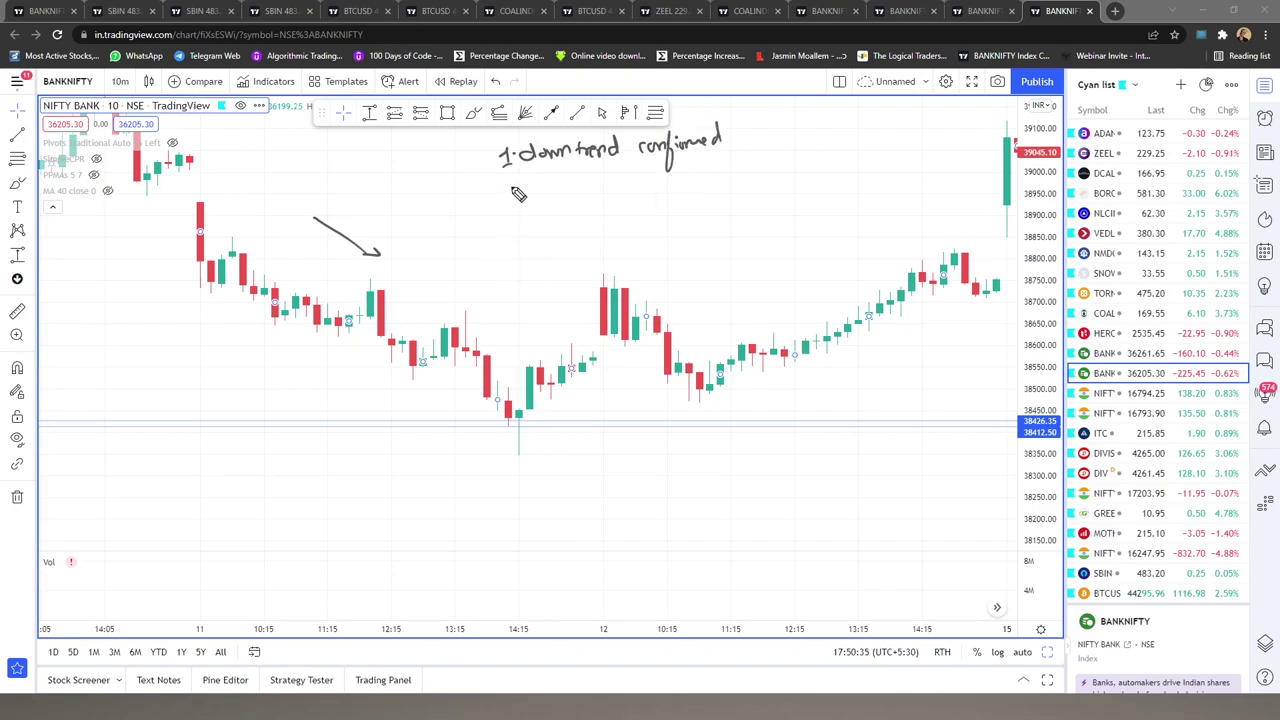
pyautogui.moveTo(503, 187); pyautogui.dragTo(516, 197)
pyautogui.moveTo(566, 197)
pyautogui.mouseDown()
pyautogui.moveTo(694, 186)
pyautogui.moveTo(700, 172)
pyautogui.moveTo(712, 190)
pyautogui.mouseUp()
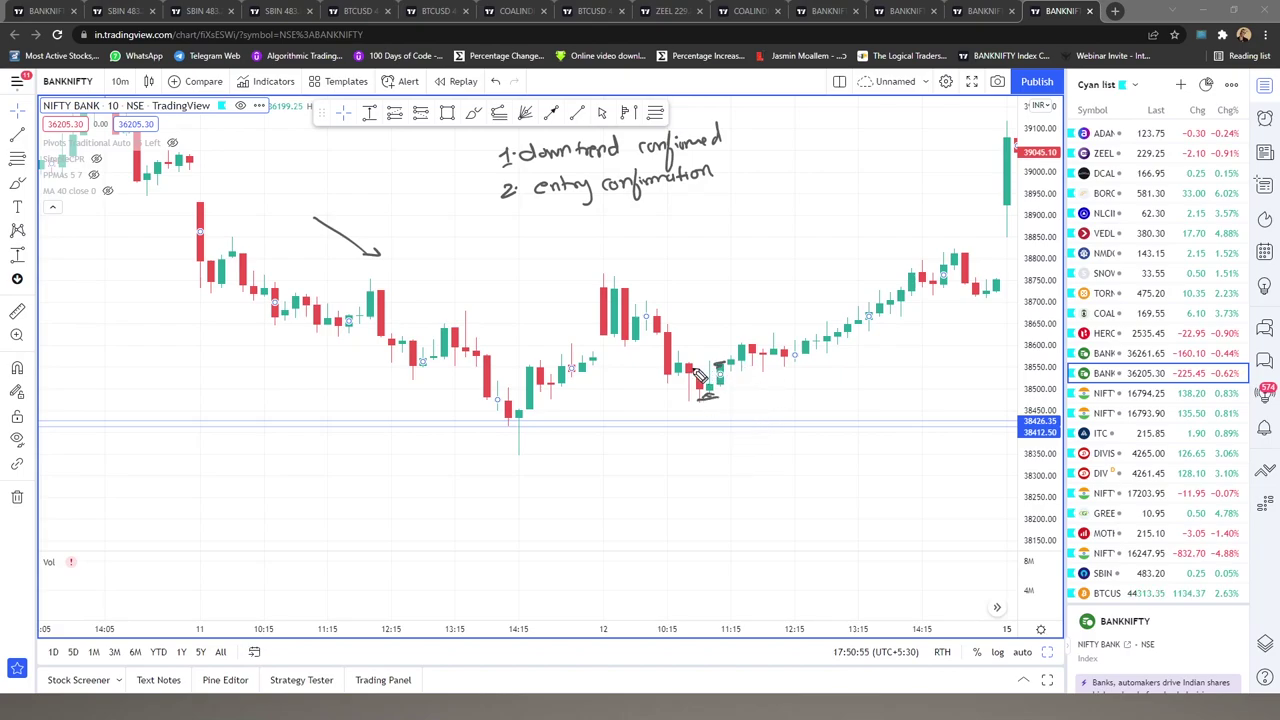
pyautogui.moveTo(694, 366)
pyautogui.mouseDown()
pyautogui.moveTo(742, 359)
pyautogui.moveTo(888, 270)
pyautogui.mouseUp()
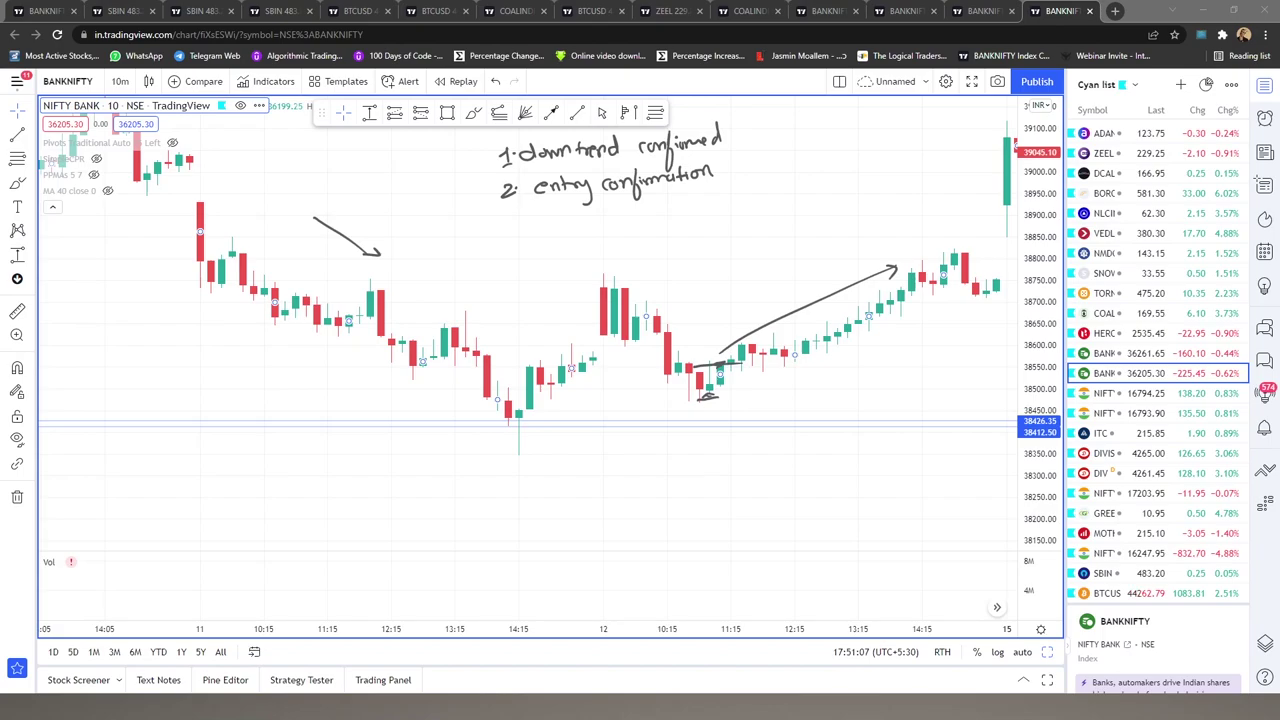
pyautogui.press('e')
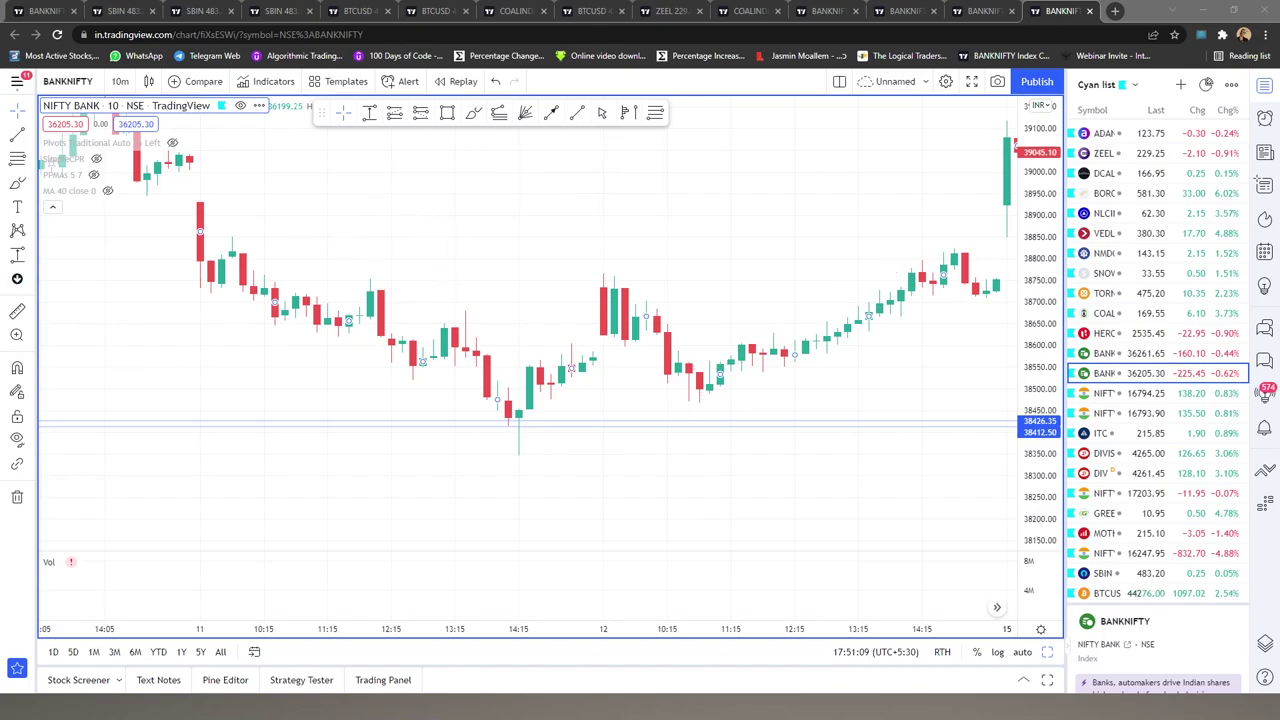